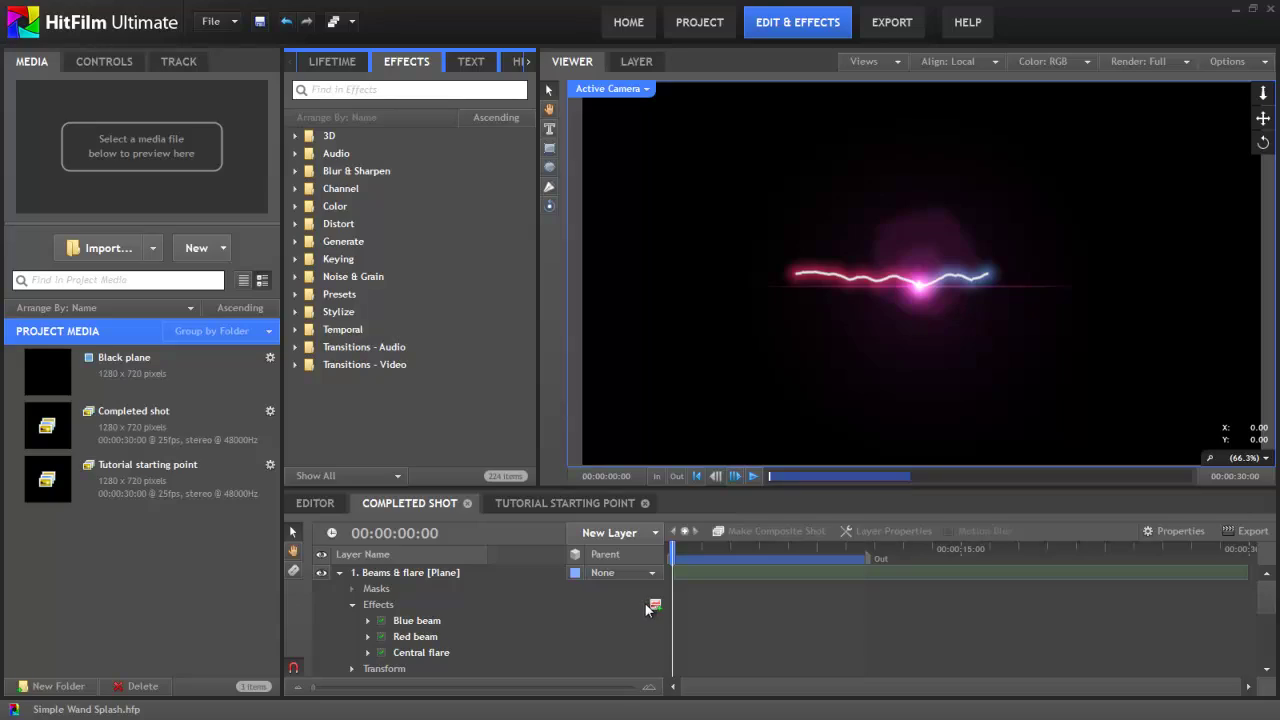
# - Scrub the Completed Shot timeline to about 00:00:03:21 to see the pink particle splash
pyautogui.click(411, 502)
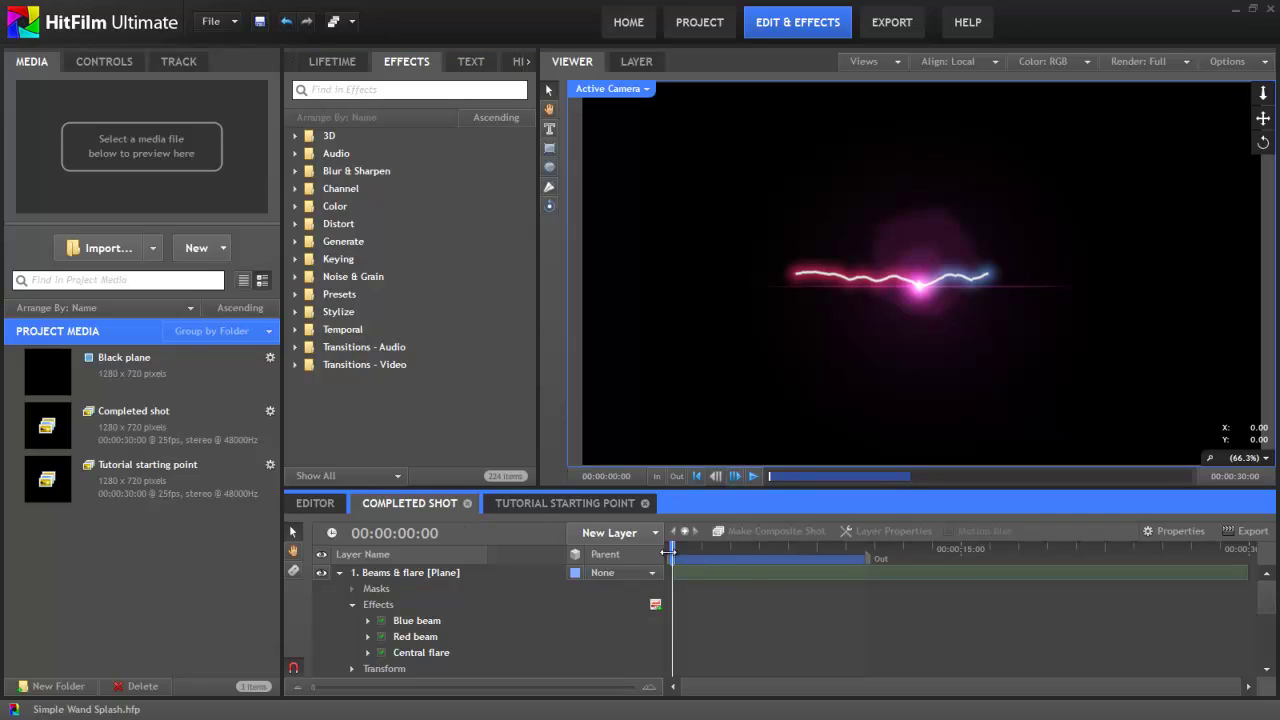
pyautogui.moveTo(670, 550); pyautogui.dragTo(744, 548)
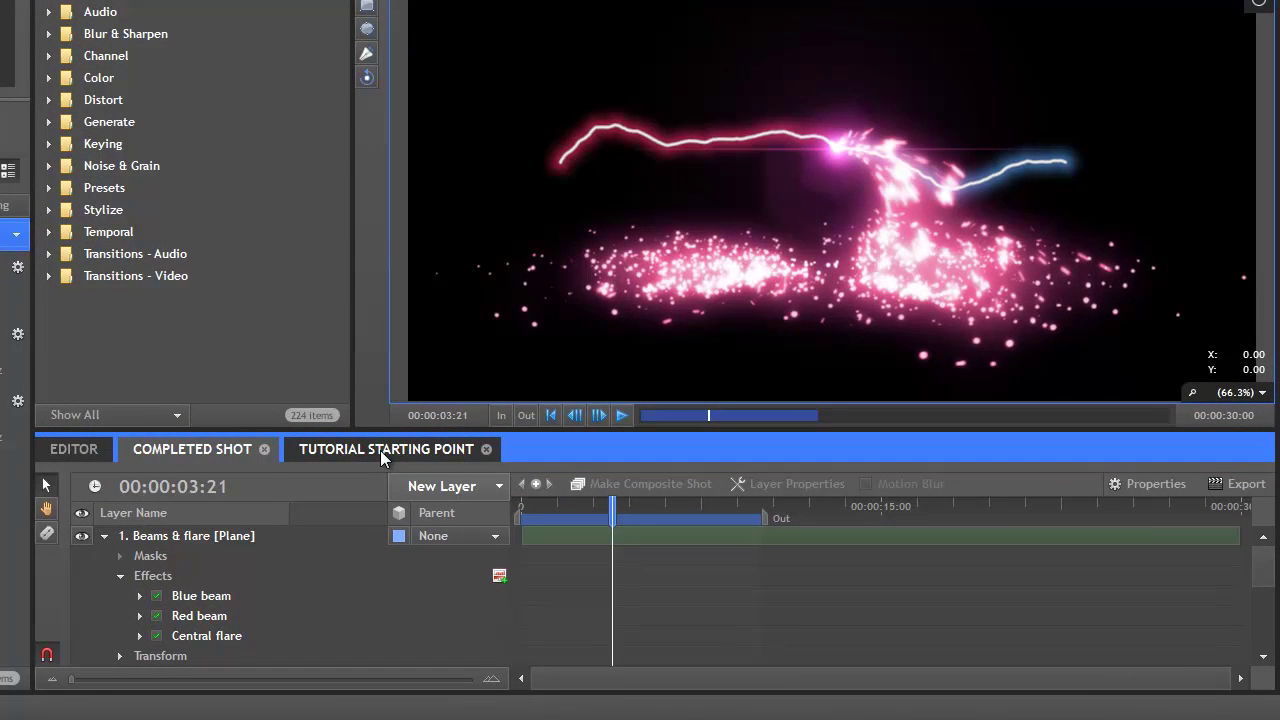
# - In the Tutorial Starting Point shot, select the Blue beam effect on the Energy beams & lens flare layer
pyautogui.click(493, 483)
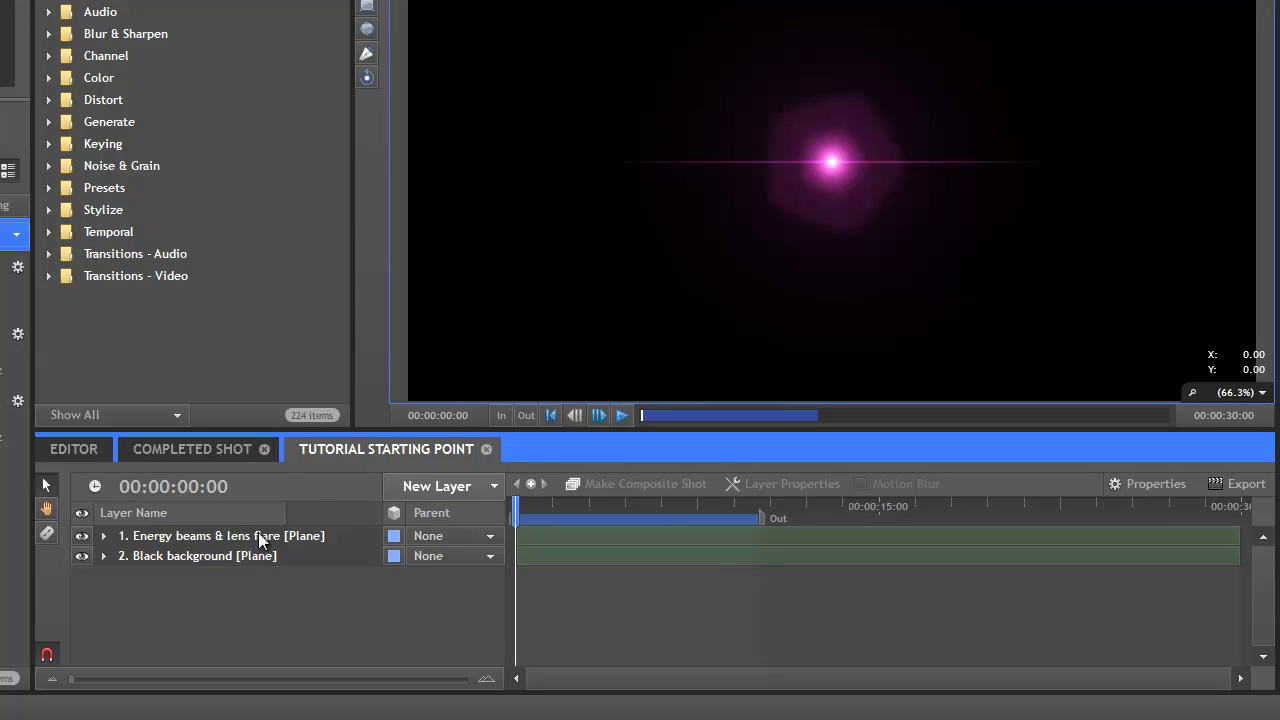
pyautogui.click(207, 558)
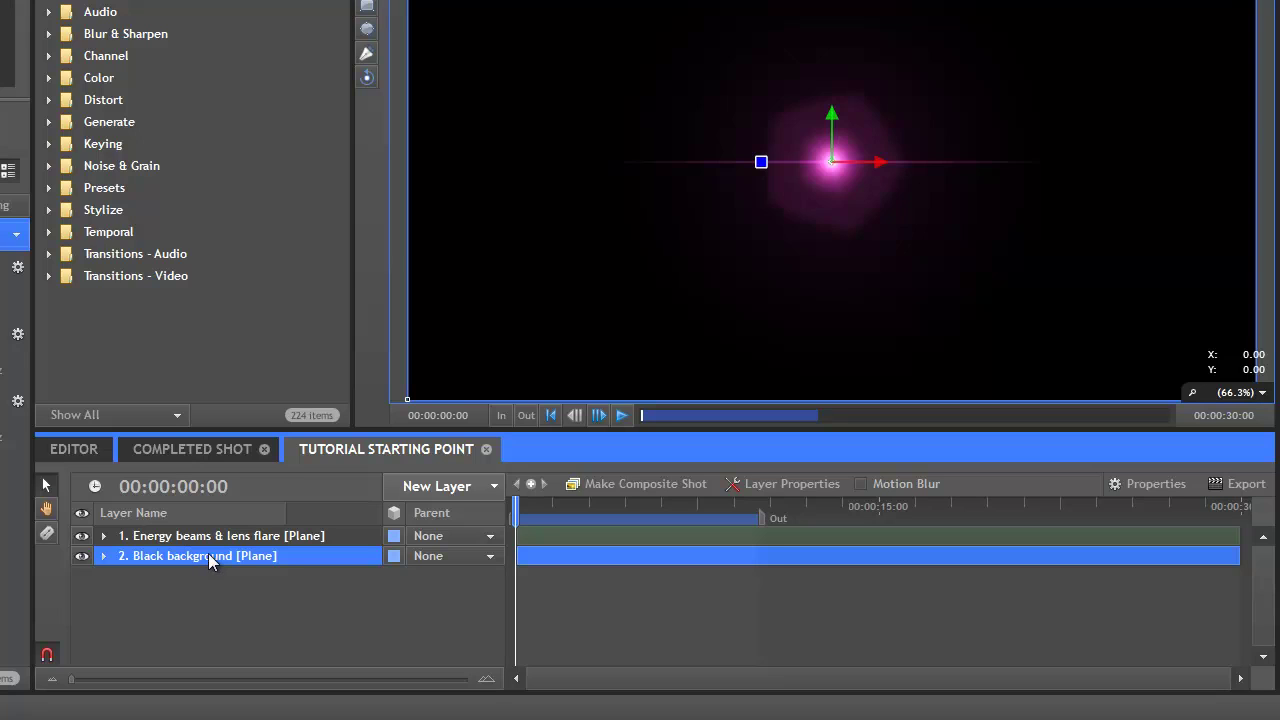
pyautogui.click(133, 540)
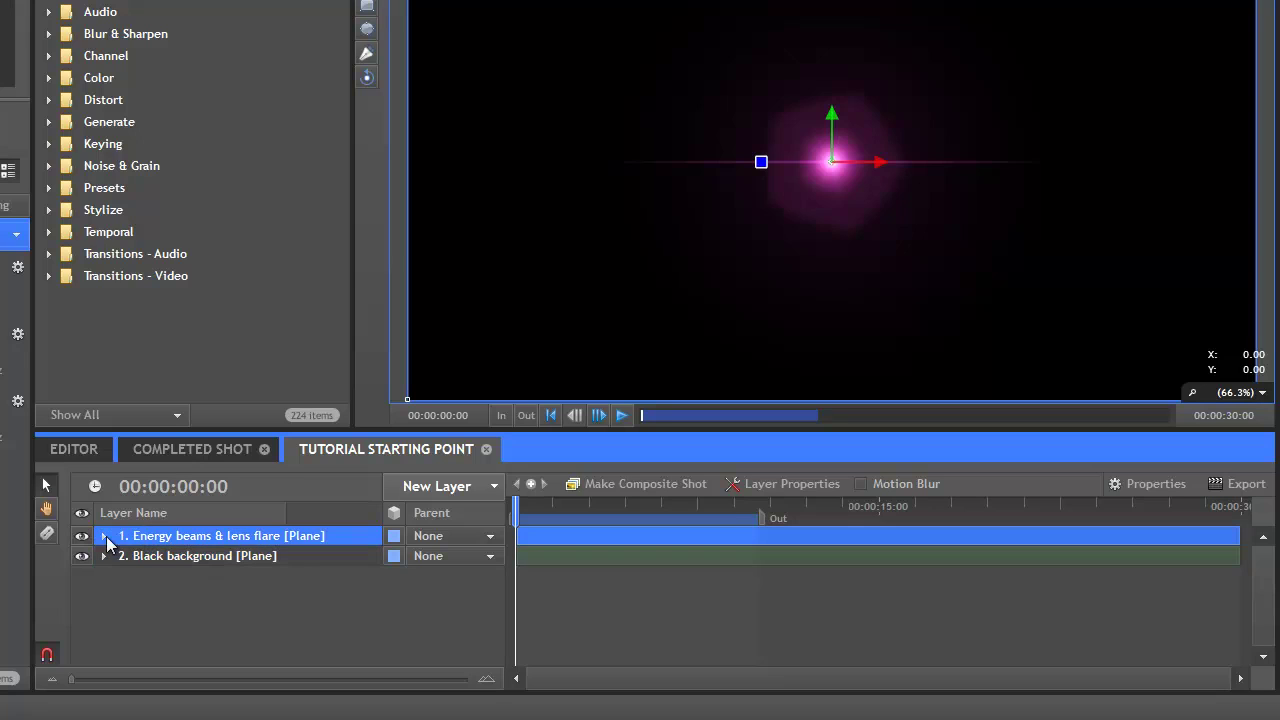
pyautogui.click(103, 537)
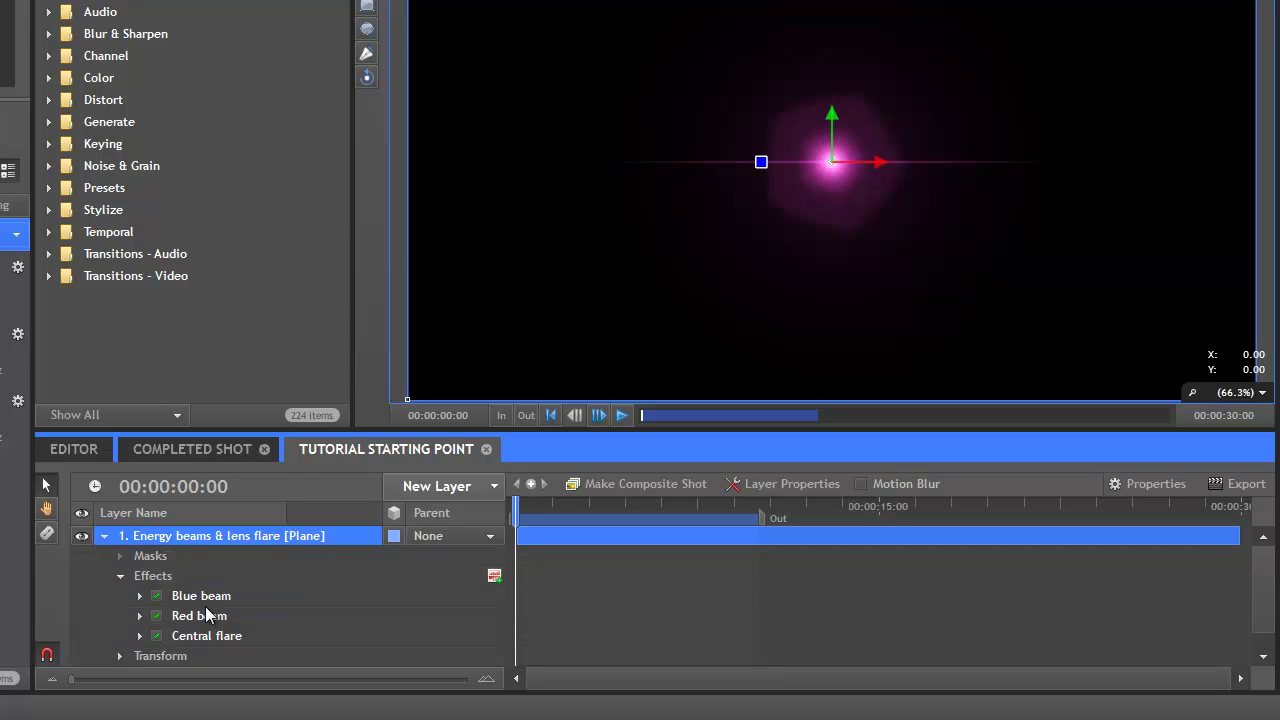
pyautogui.click(238, 637)
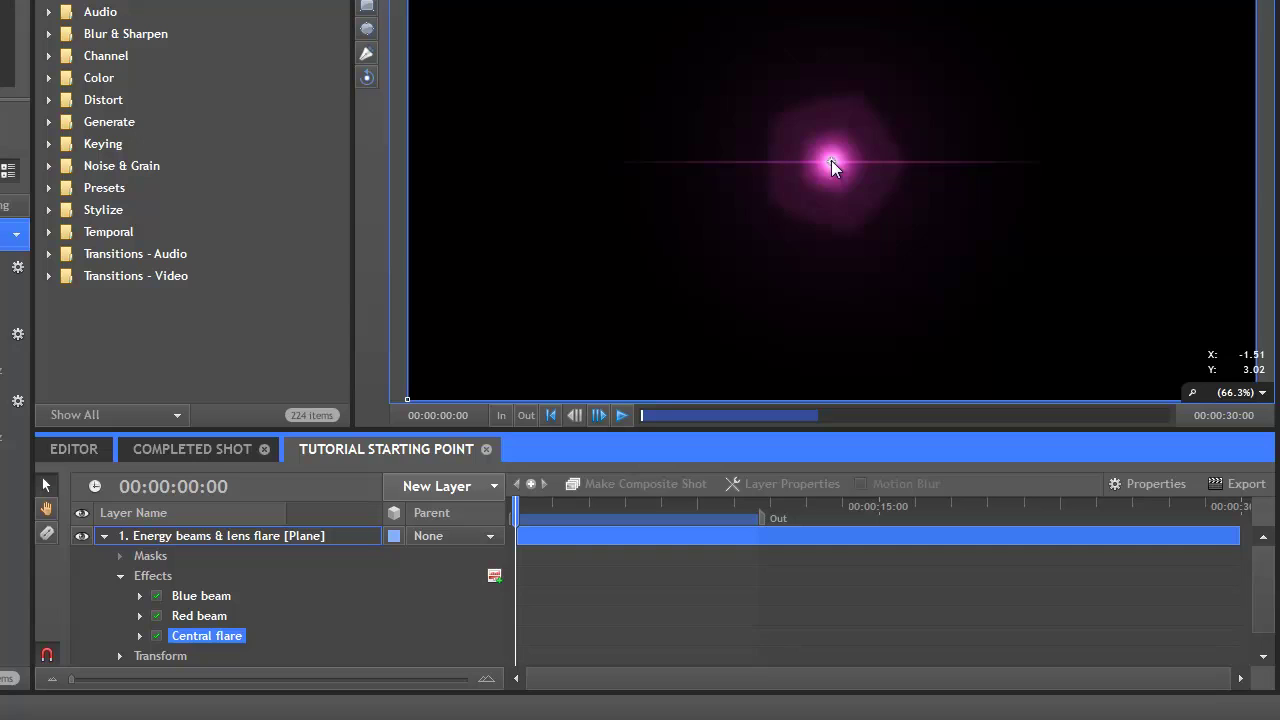
pyautogui.click(215, 600)
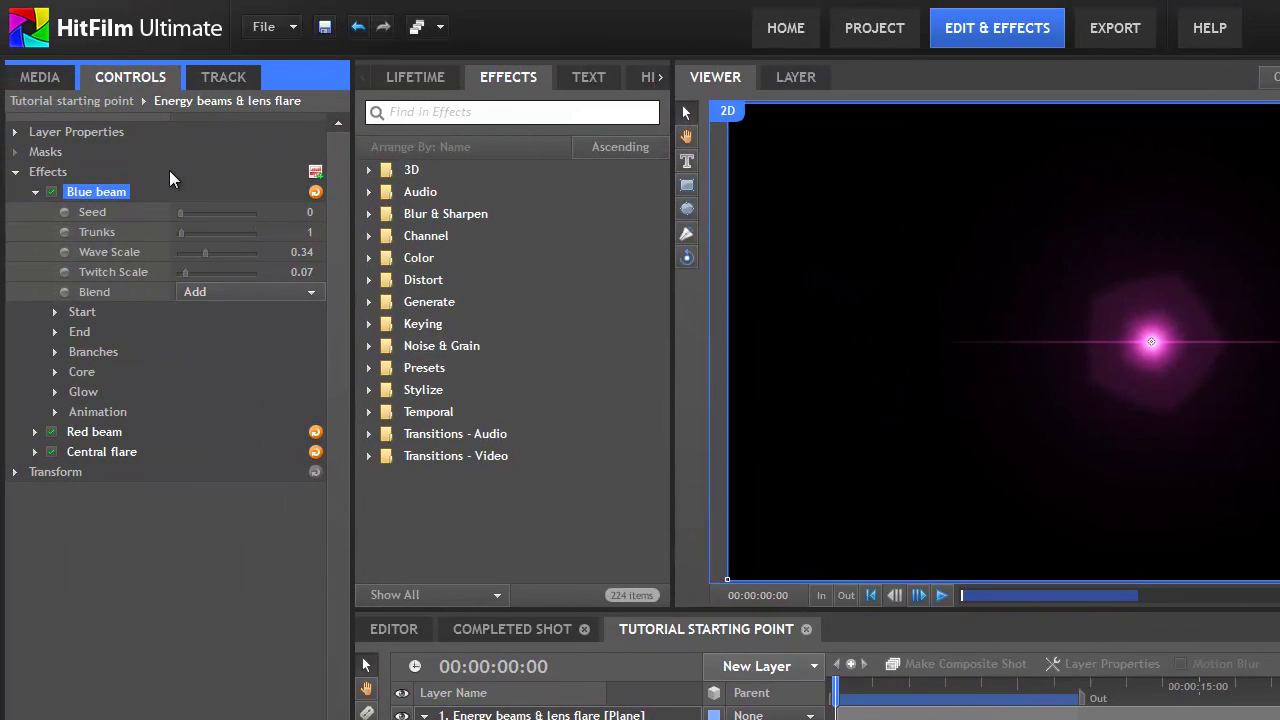
# - Expand Blue beam's Start and End groups, trial-drag the beam points, then undo back to 0, 0
pyautogui.click(55, 313)
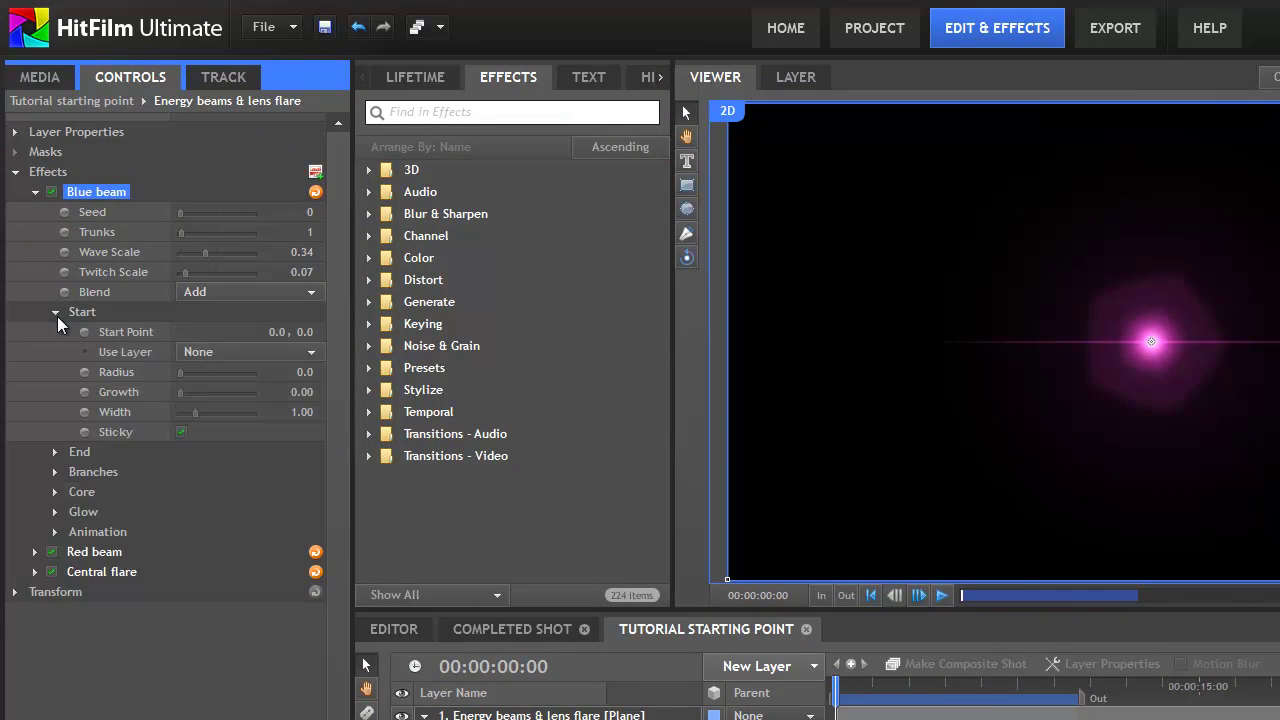
pyautogui.click(55, 452)
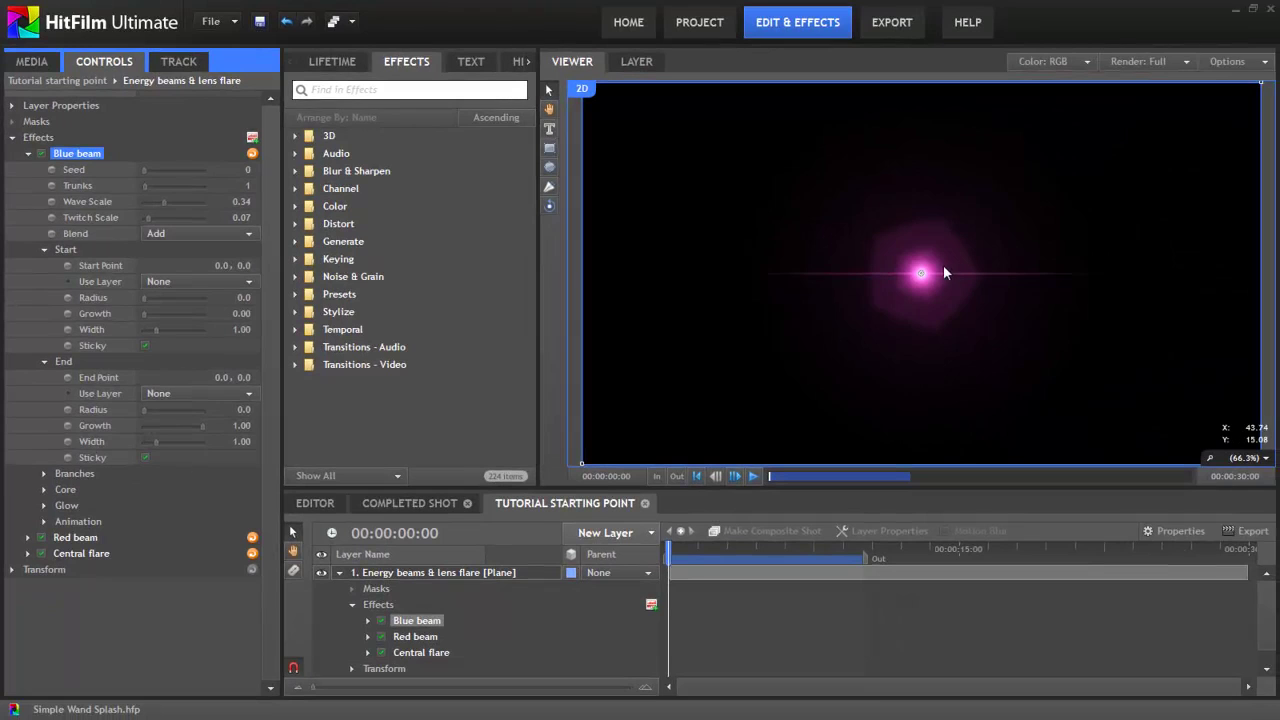
pyautogui.moveTo(921, 273); pyautogui.dragTo(1188, 254)
pyautogui.moveTo(1200, 312); pyautogui.dragTo(1143, 230)
pyautogui.moveTo(920, 273); pyautogui.dragTo(904, 305)
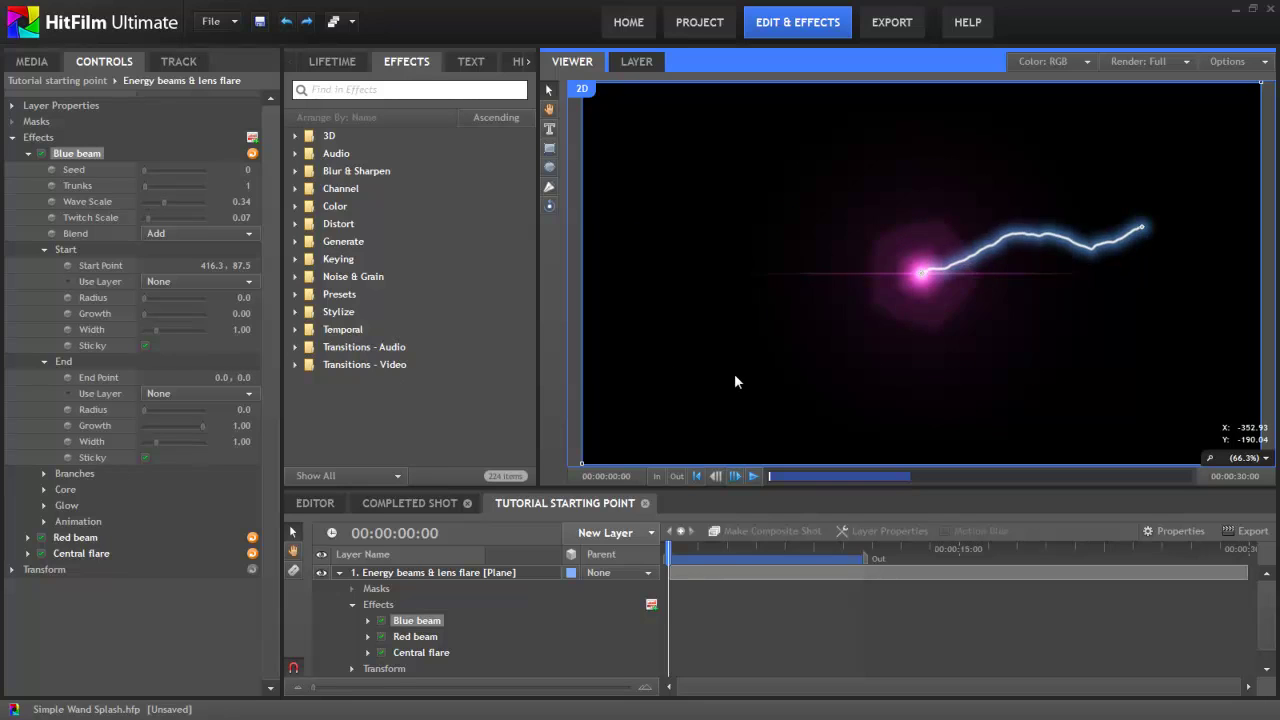
pyautogui.hotkey('ctrl', 'z')
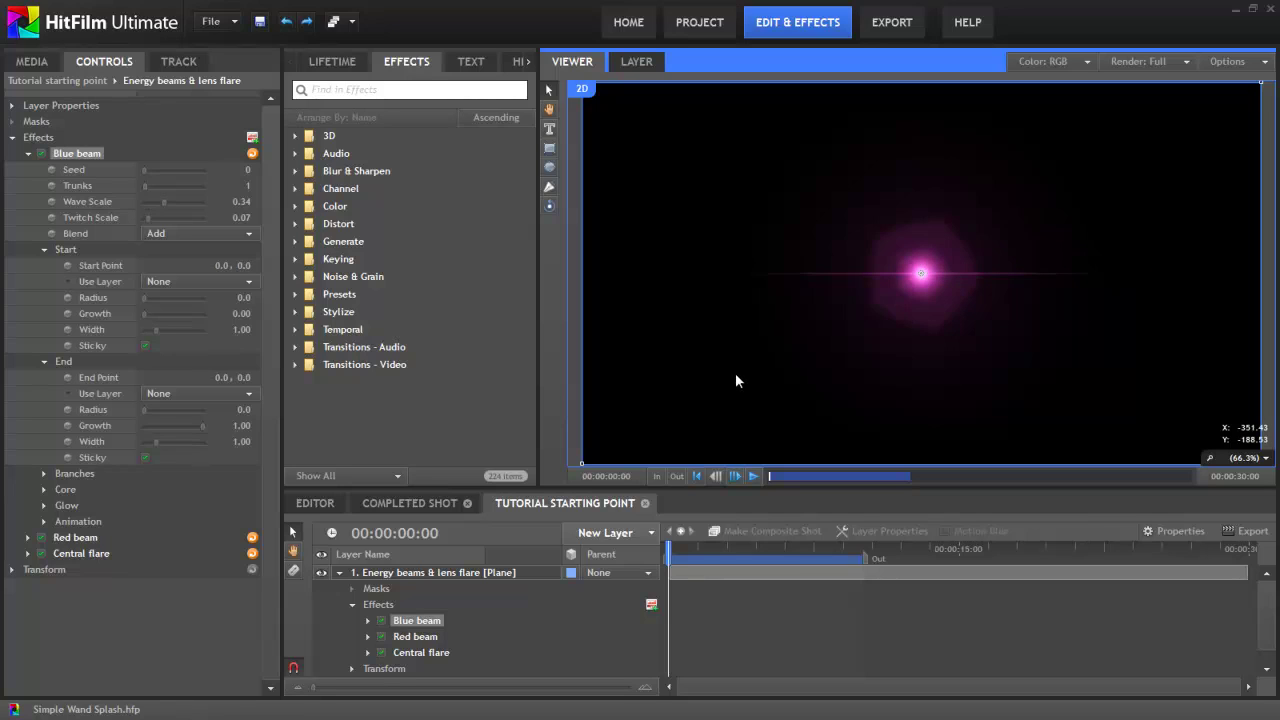
# - Add a new Point layer named 'Blue beam source'
pyautogui.click(604, 534)
pyautogui.click(615, 499)
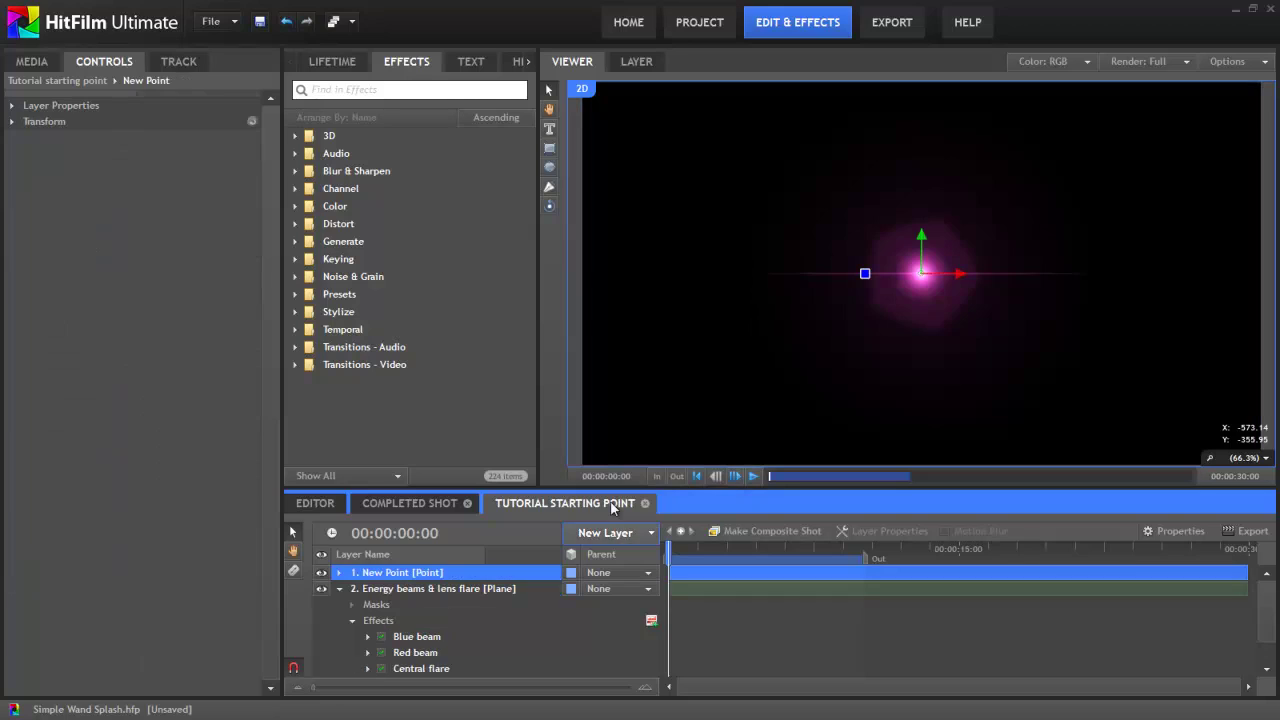
pyautogui.press('F2')
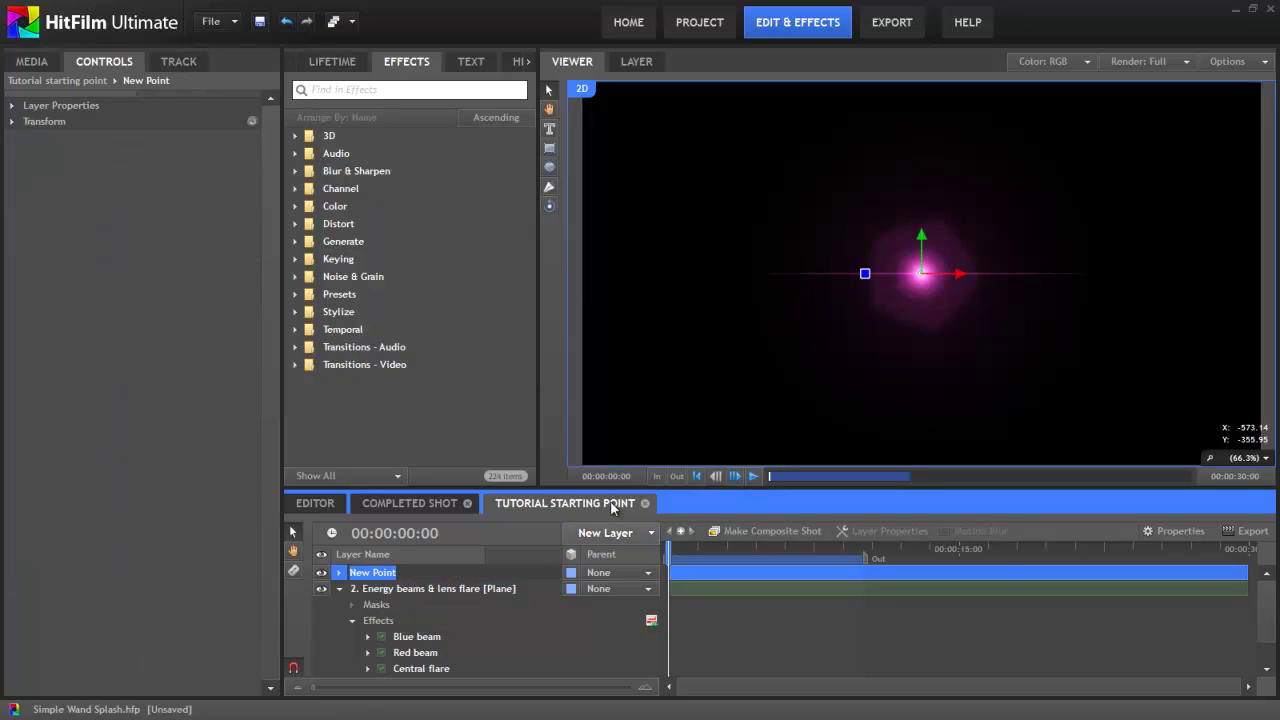
pyautogui.write('Blue beam source')
pyautogui.press('Return')
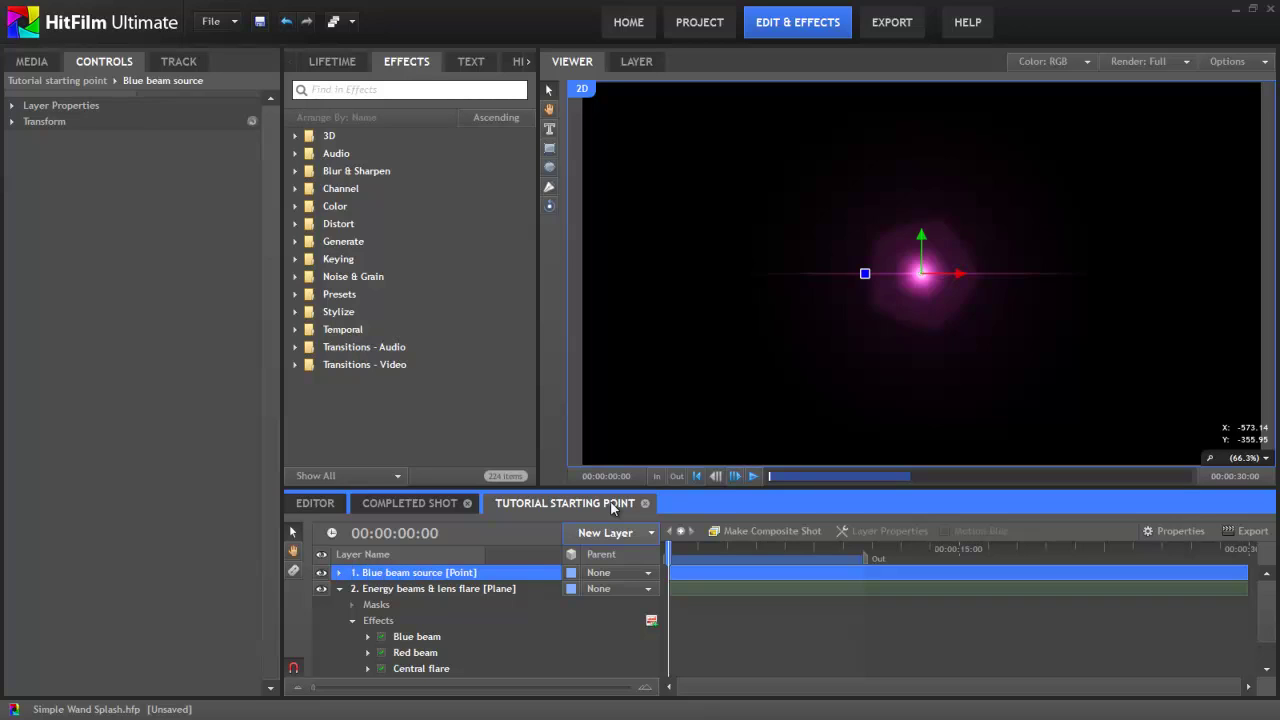
# - Make Blue beam source 3D, accept adding a camera, and move the point right of the flare
pyautogui.click(569, 575)
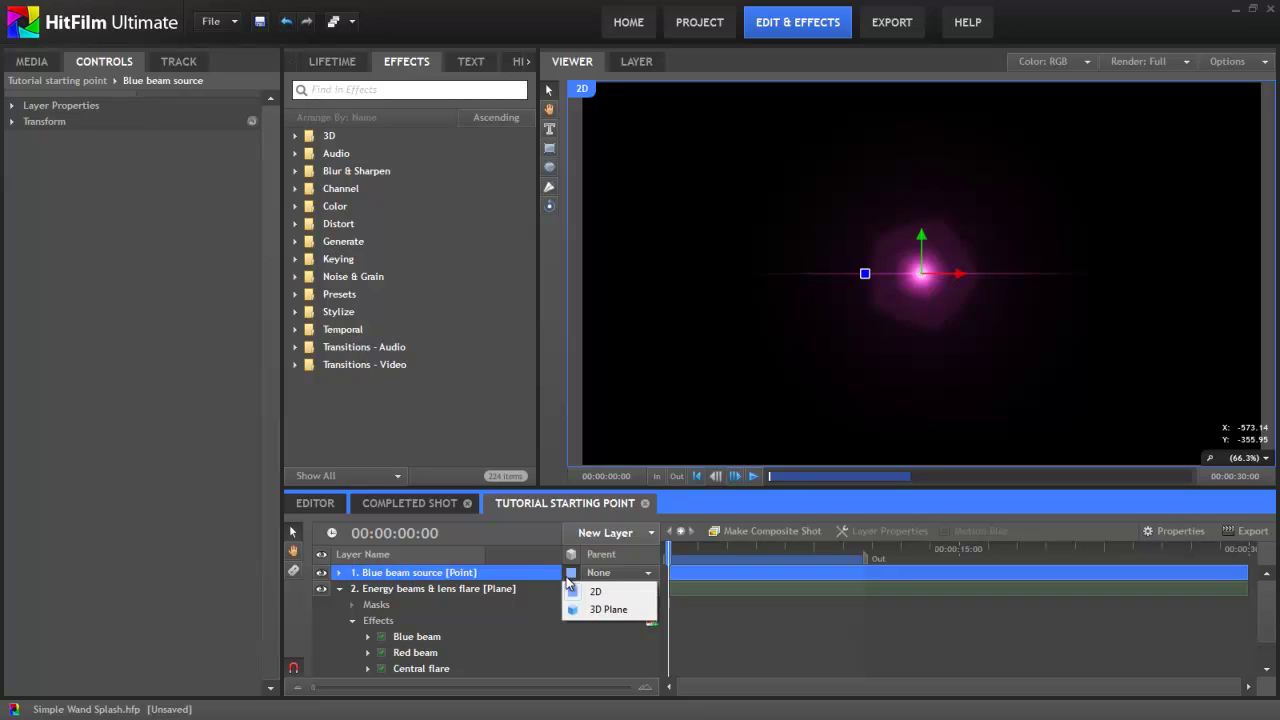
pyautogui.click(614, 607)
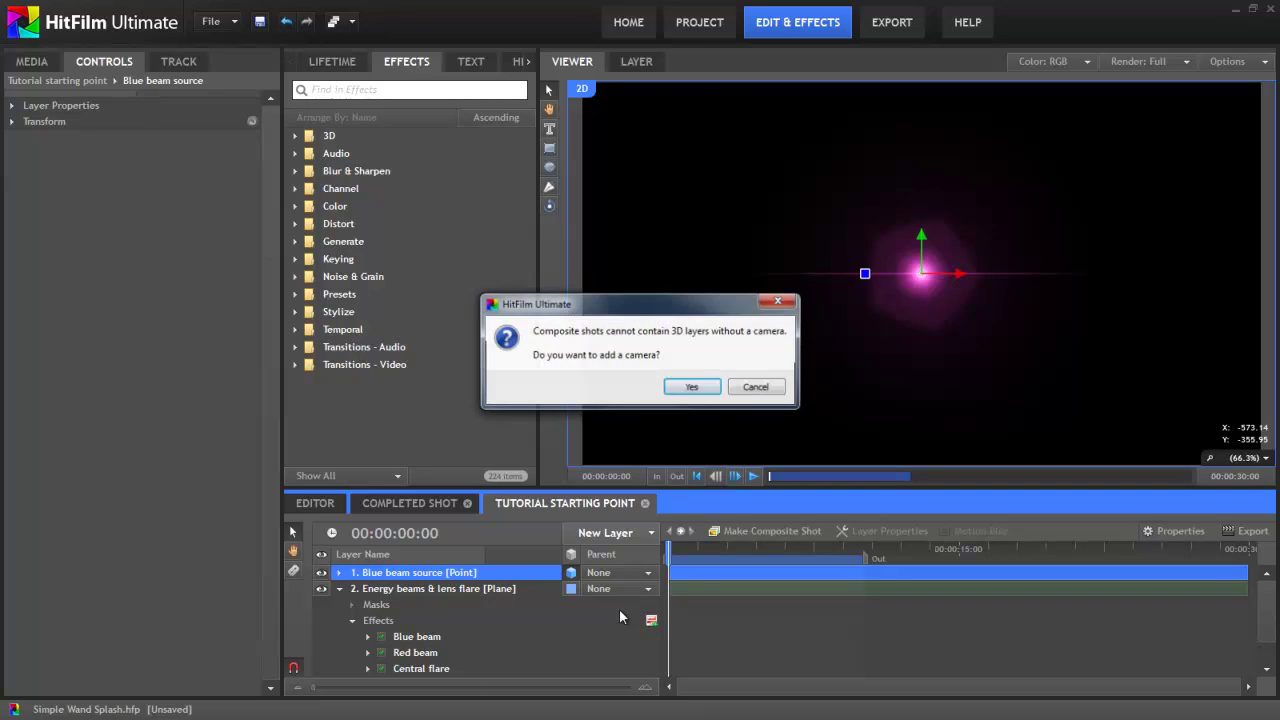
pyautogui.click(692, 388)
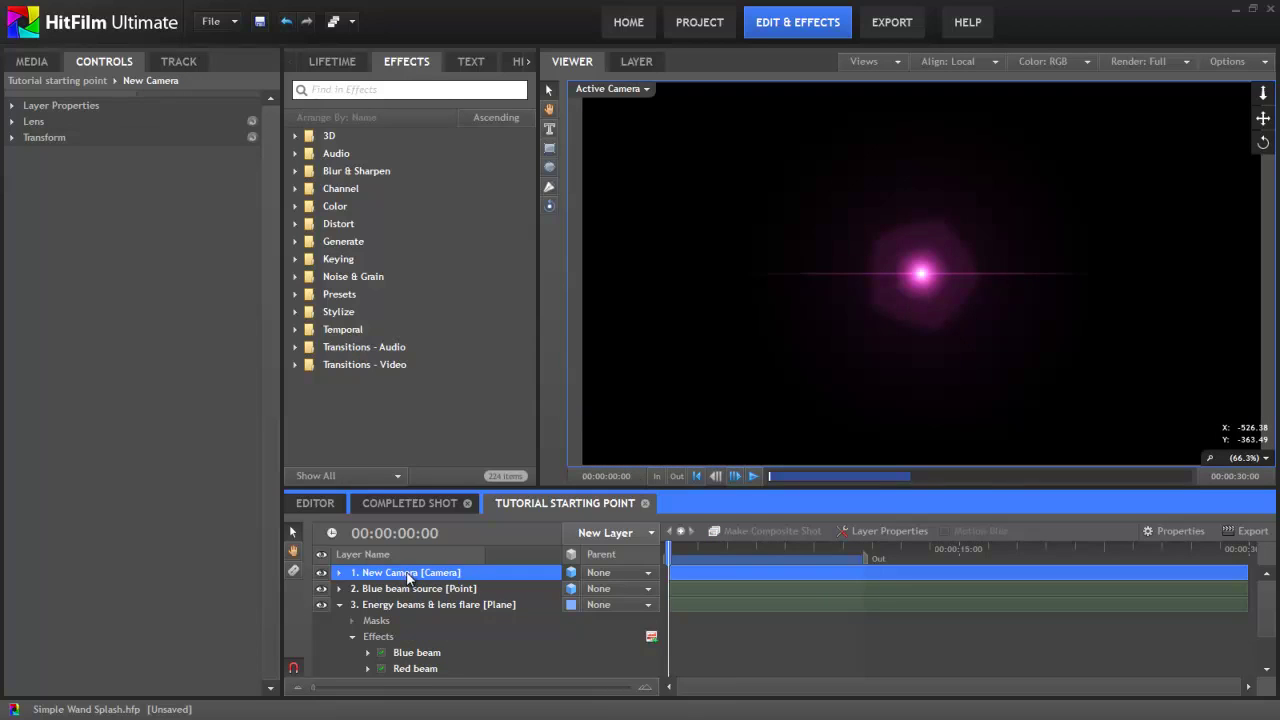
pyautogui.click(411, 590)
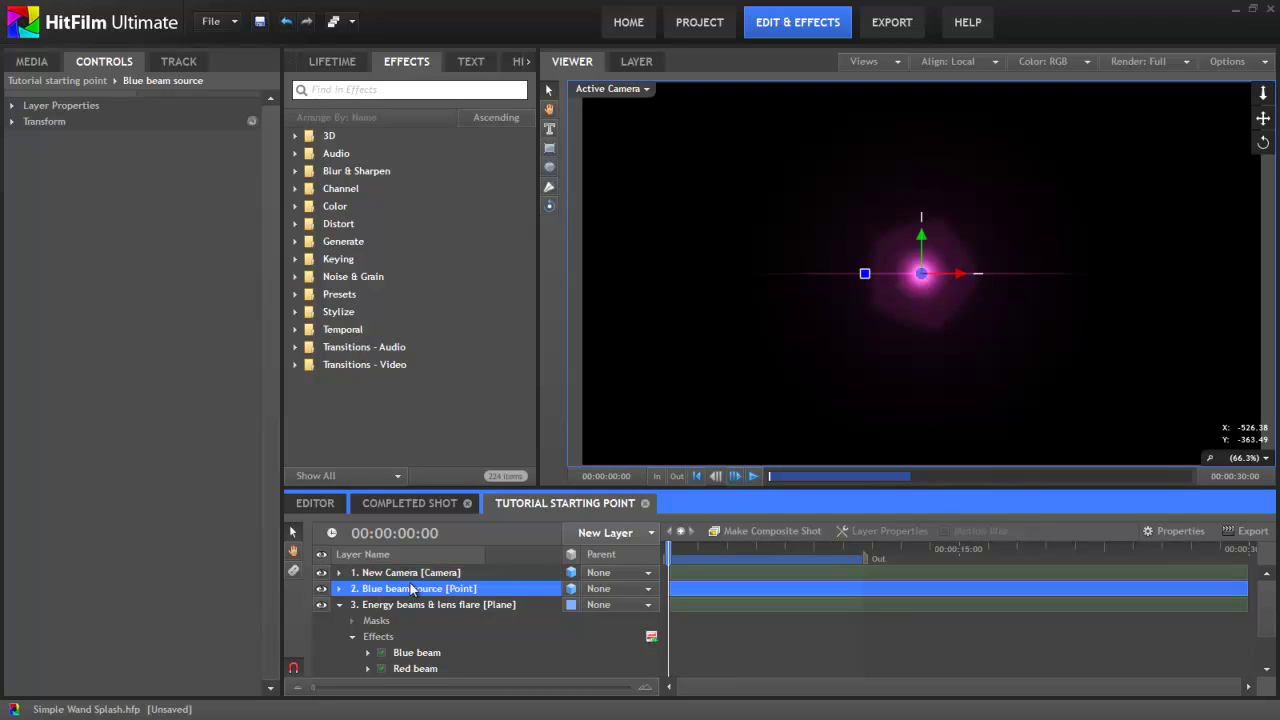
pyautogui.click(958, 278)
pyautogui.moveTo(958, 278); pyautogui.dragTo(1222, 284)
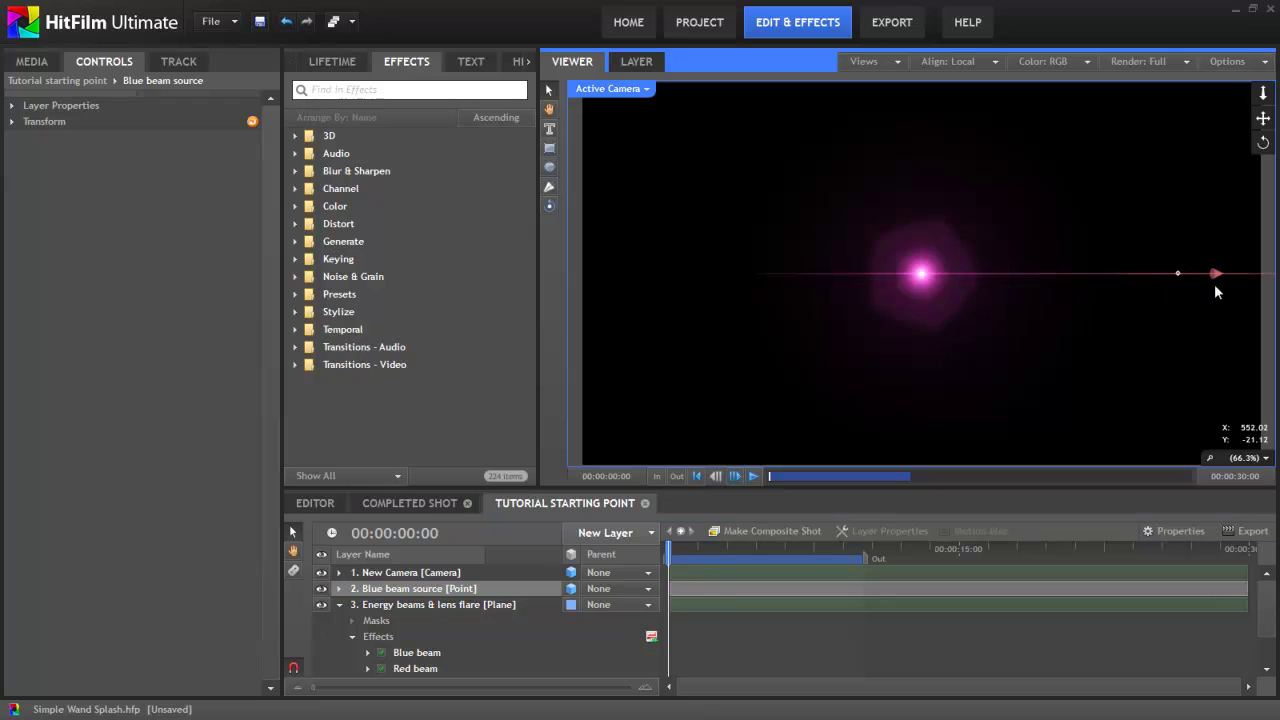
# - Set the Blue beam's Start Use Layer to Blue beam source
pyautogui.click(416, 652)
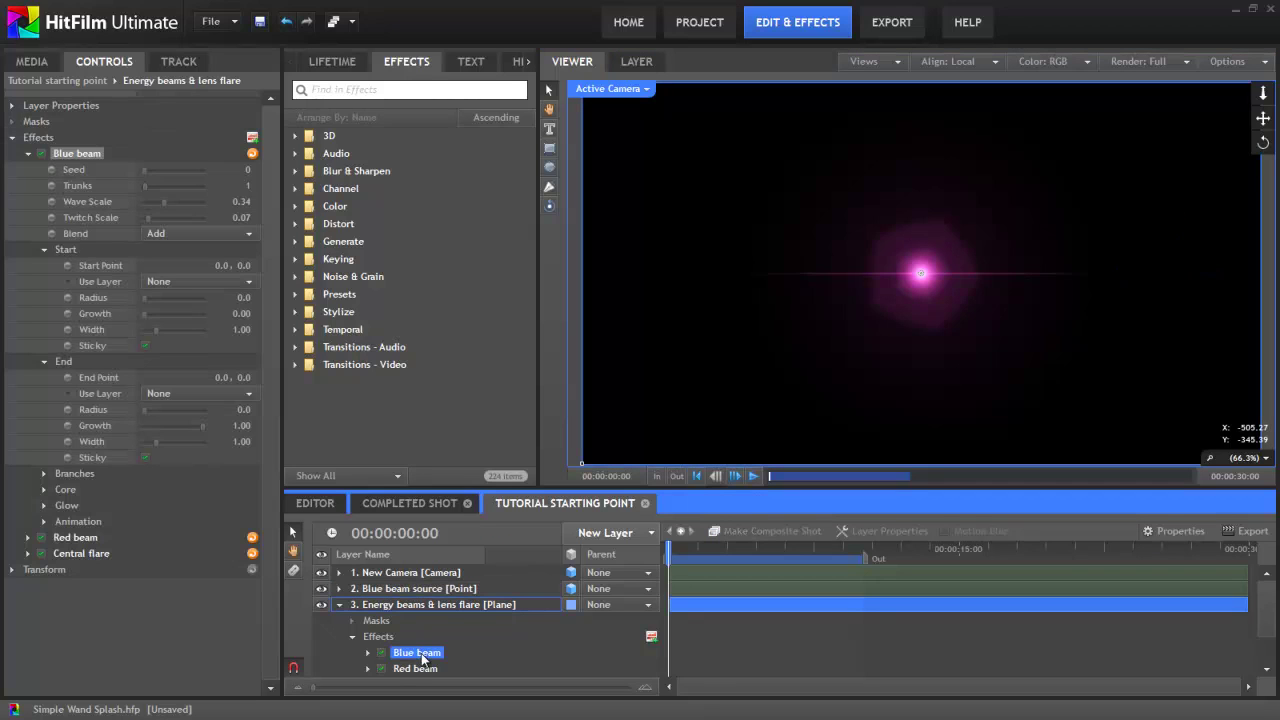
pyautogui.click(156, 283)
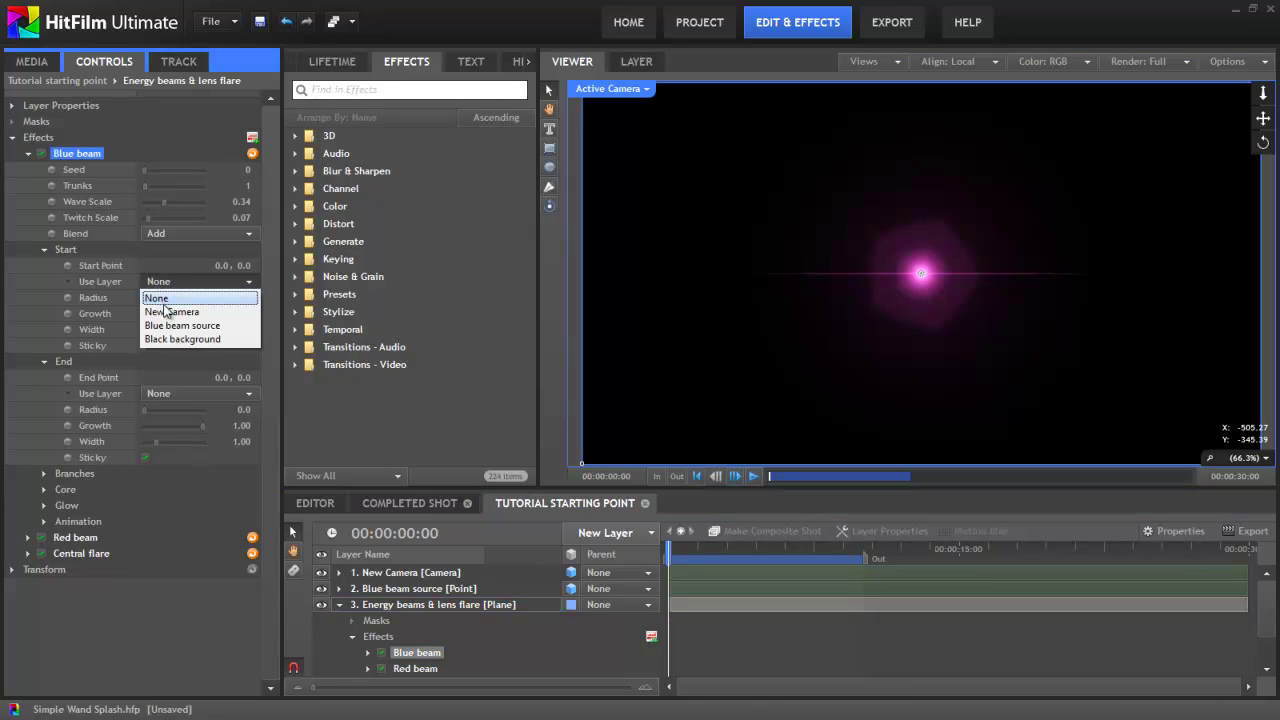
pyautogui.click(184, 325)
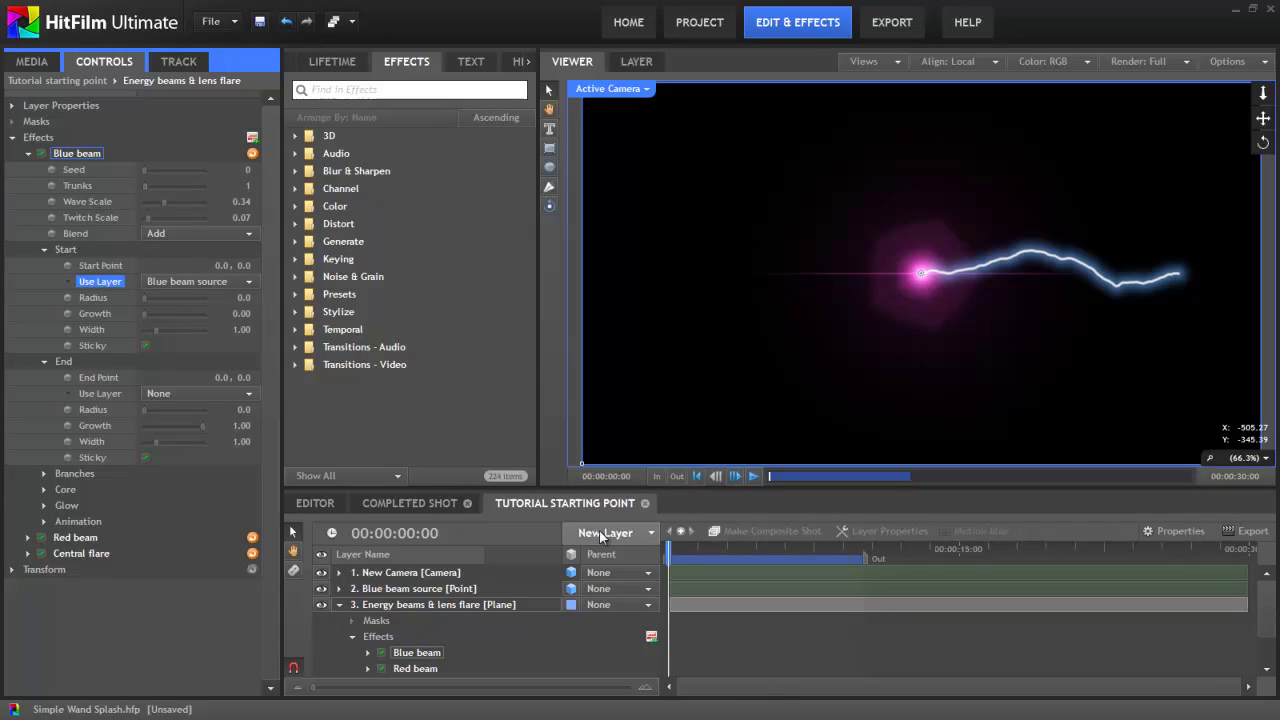
# - Add a new 3D Point layer named 'Impact'
pyautogui.click(626, 536)
pyautogui.click(620, 500)
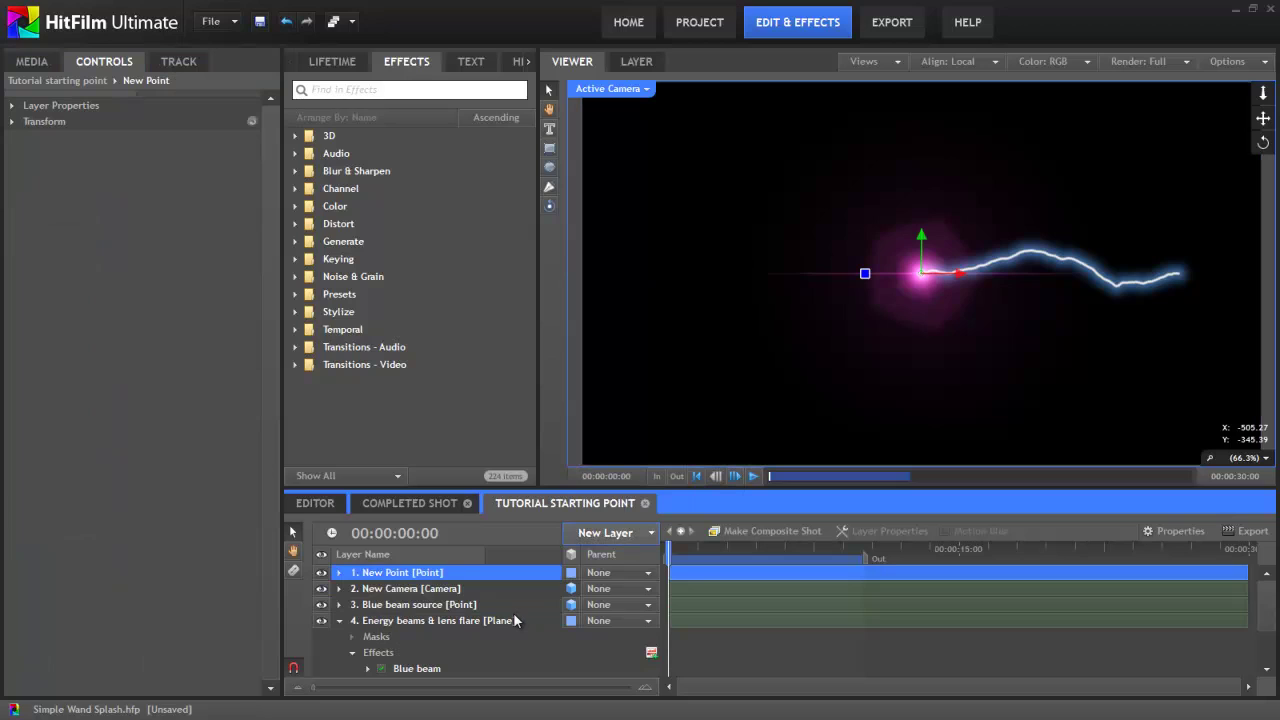
pyautogui.press('F2')
pyautogui.write('Impact')
pyautogui.press('Return')
pyautogui.click(571, 572)
pyautogui.click(600, 609)
# - Set the Blue beam's End Use Layer to Impact and test by dragging the Impact point left
pyautogui.click(402, 666)
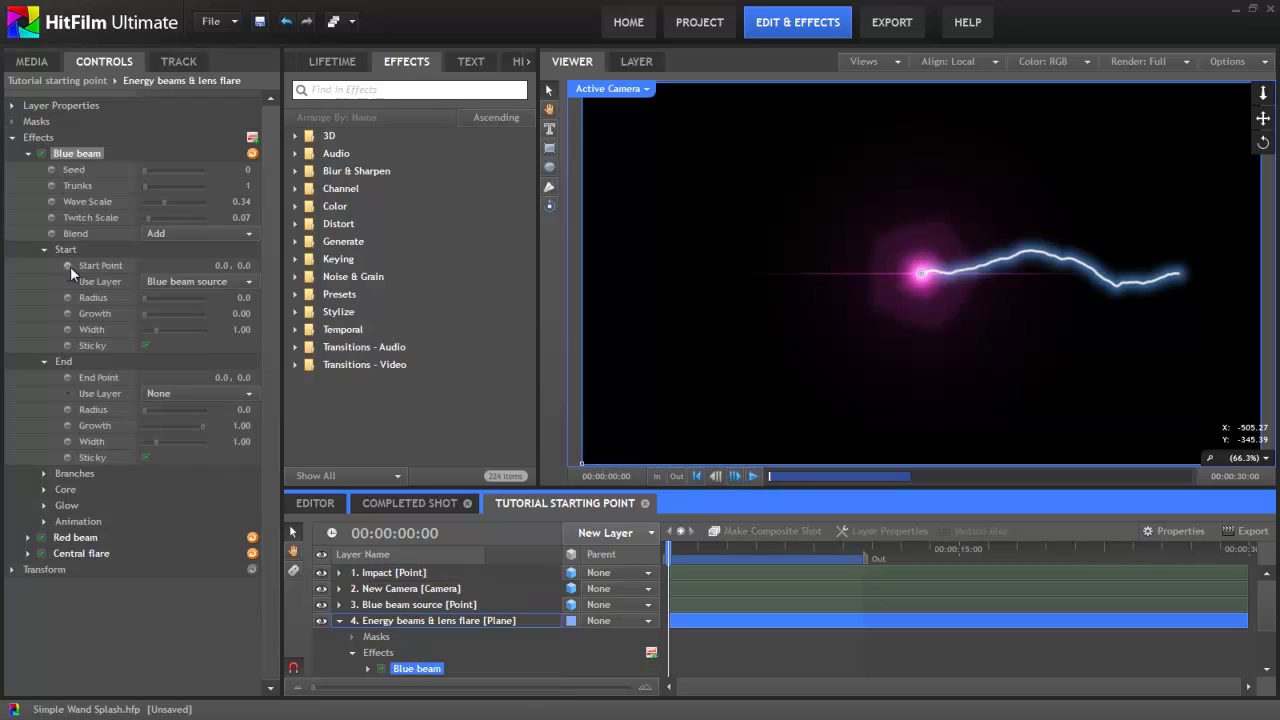
pyautogui.click(199, 393)
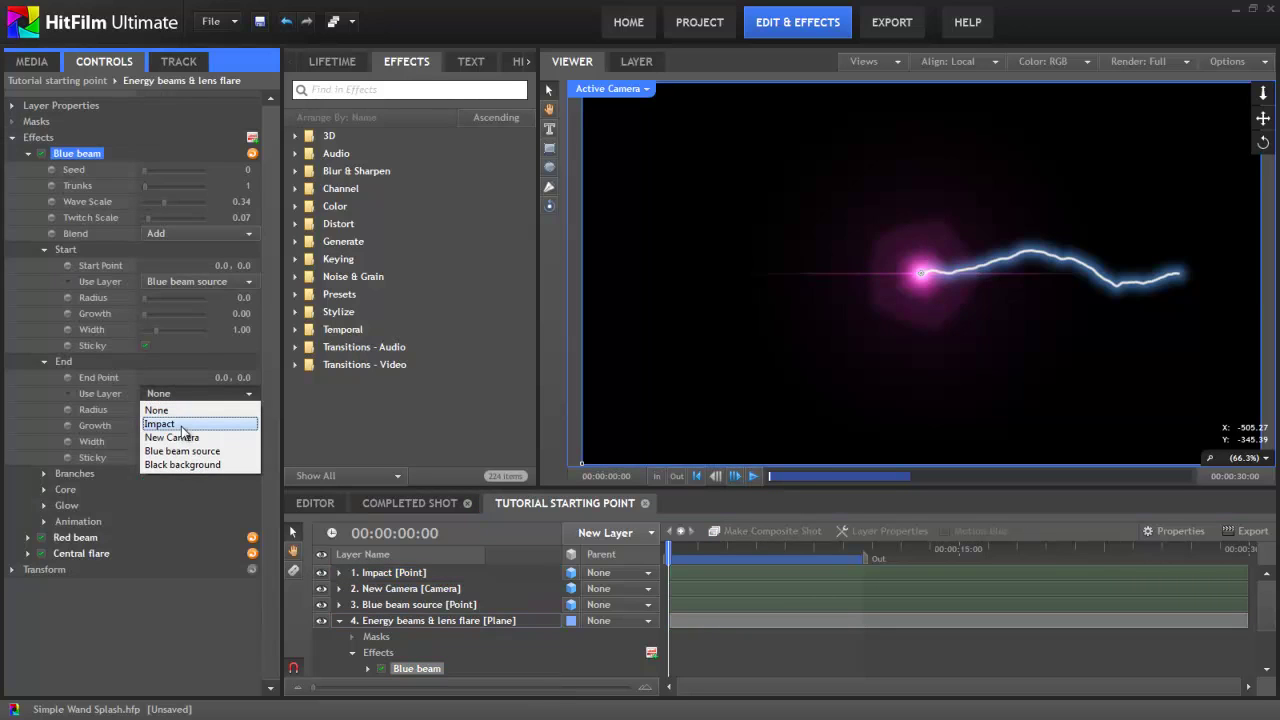
pyautogui.click(181, 425)
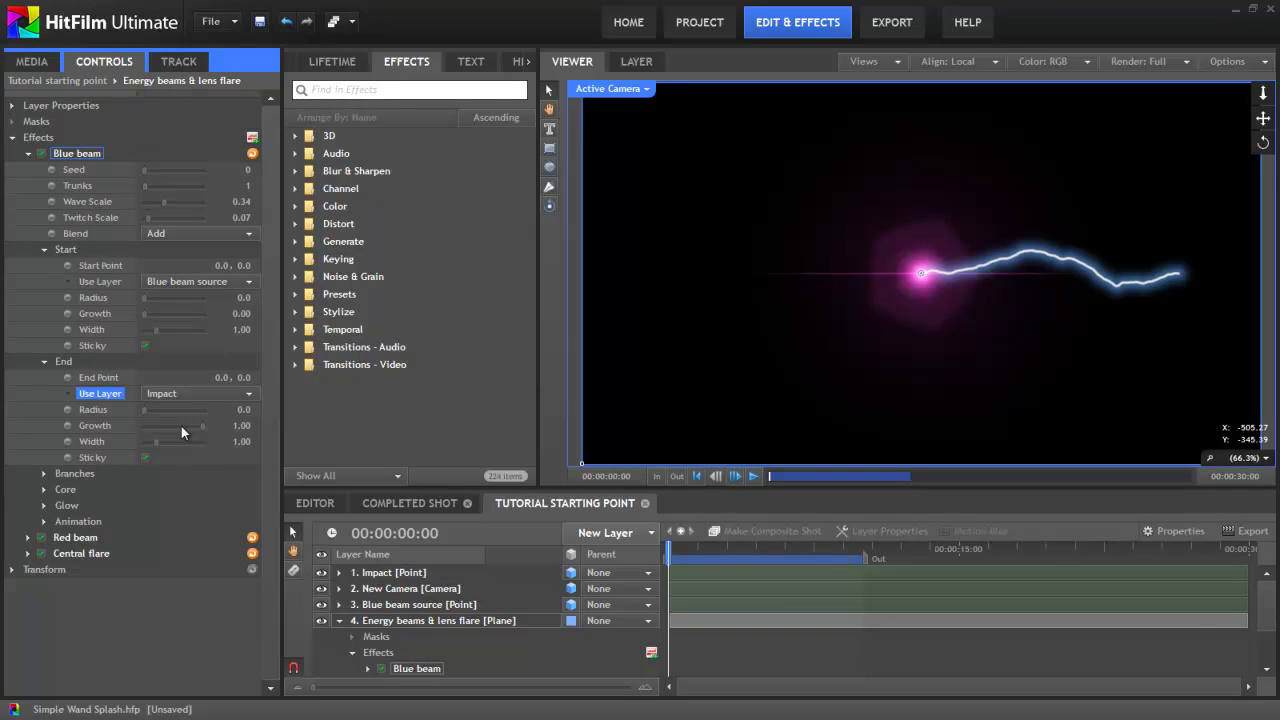
pyautogui.click(394, 572)
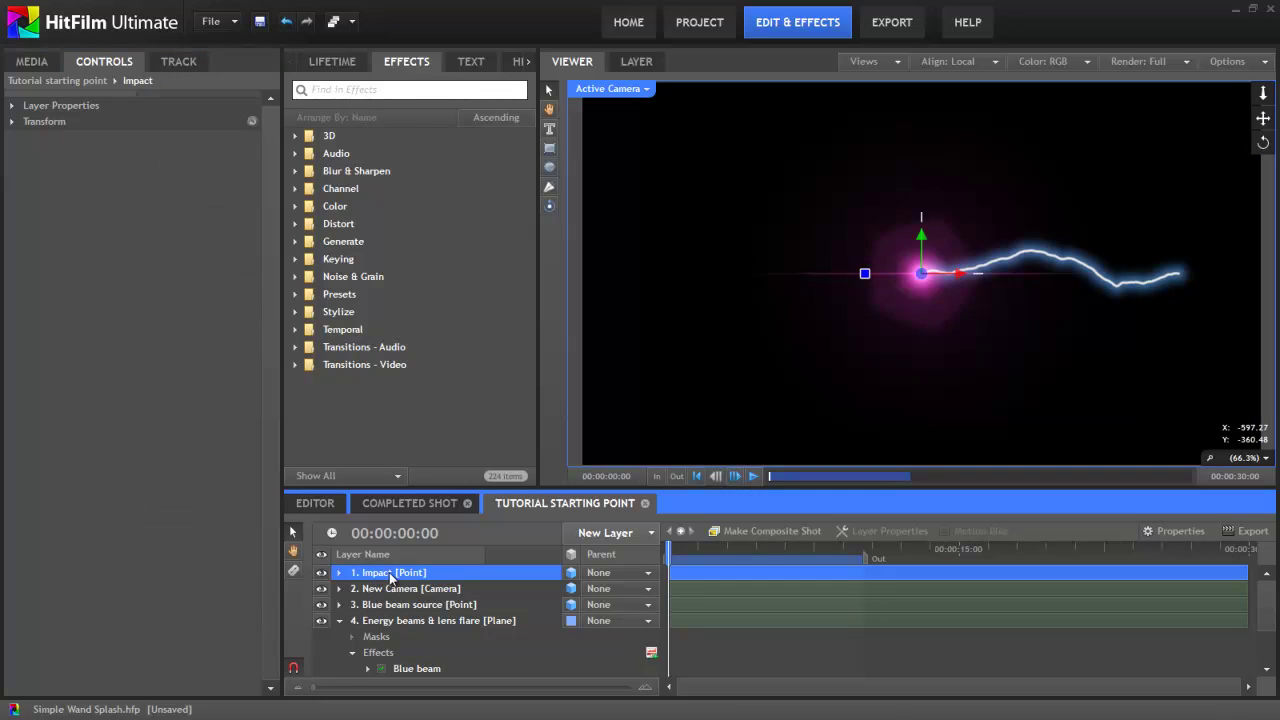
pyautogui.moveTo(955, 283); pyautogui.dragTo(818, 280)
# - Undo the Impact test move, then duplicate Blue beam source as 'Red beam source' moved left
pyautogui.hotkey('ctrl', 'z')
pyautogui.hotkey('ctrl', 'z')
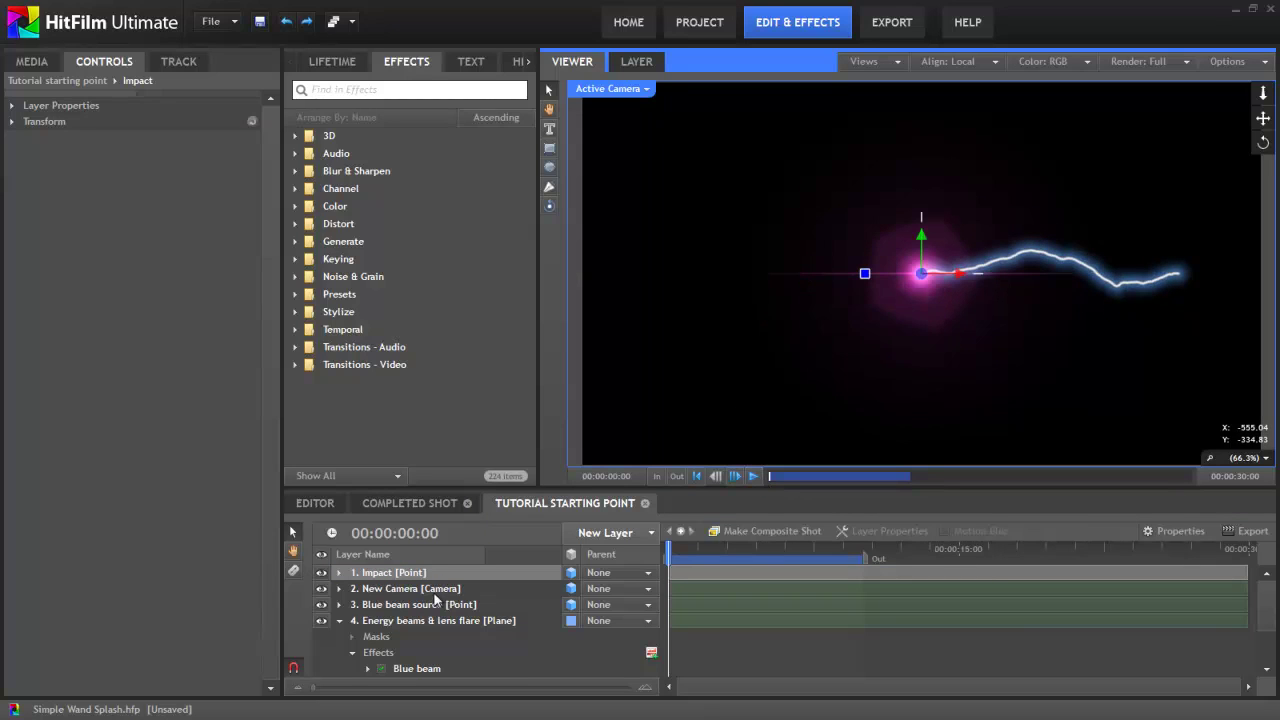
pyautogui.click(402, 605)
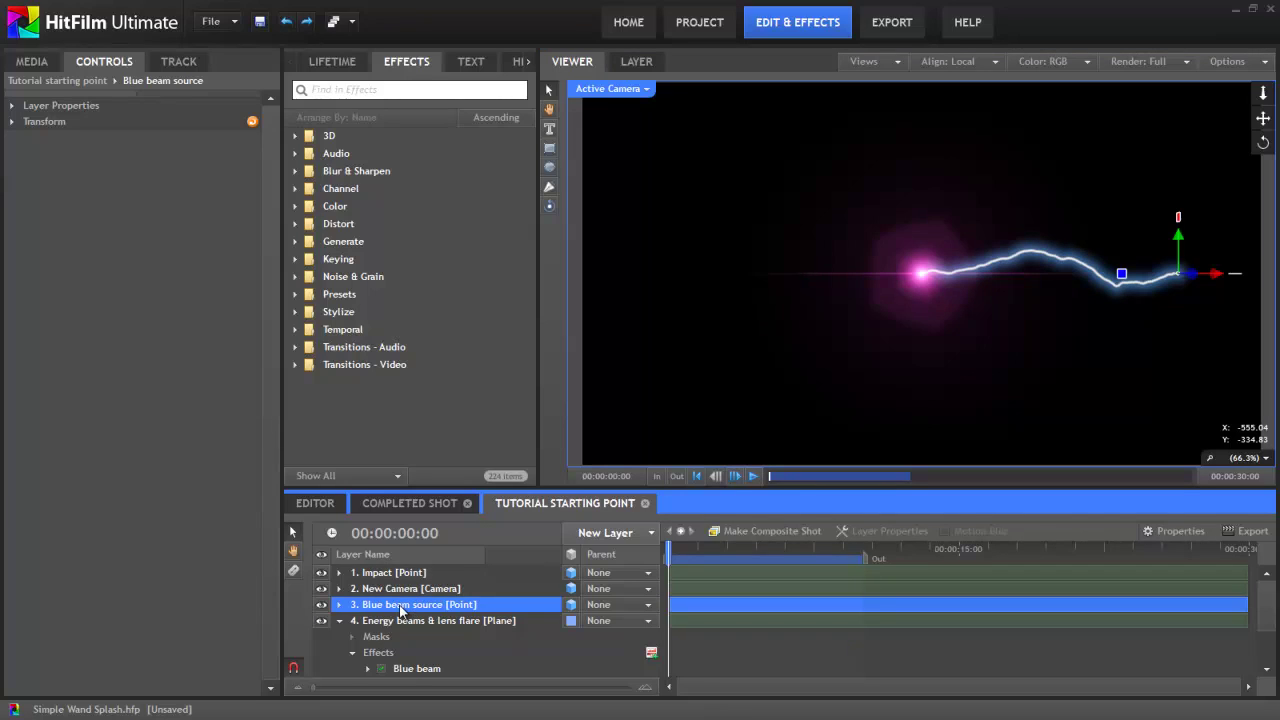
pyautogui.hotkey('ctrl', 'd')
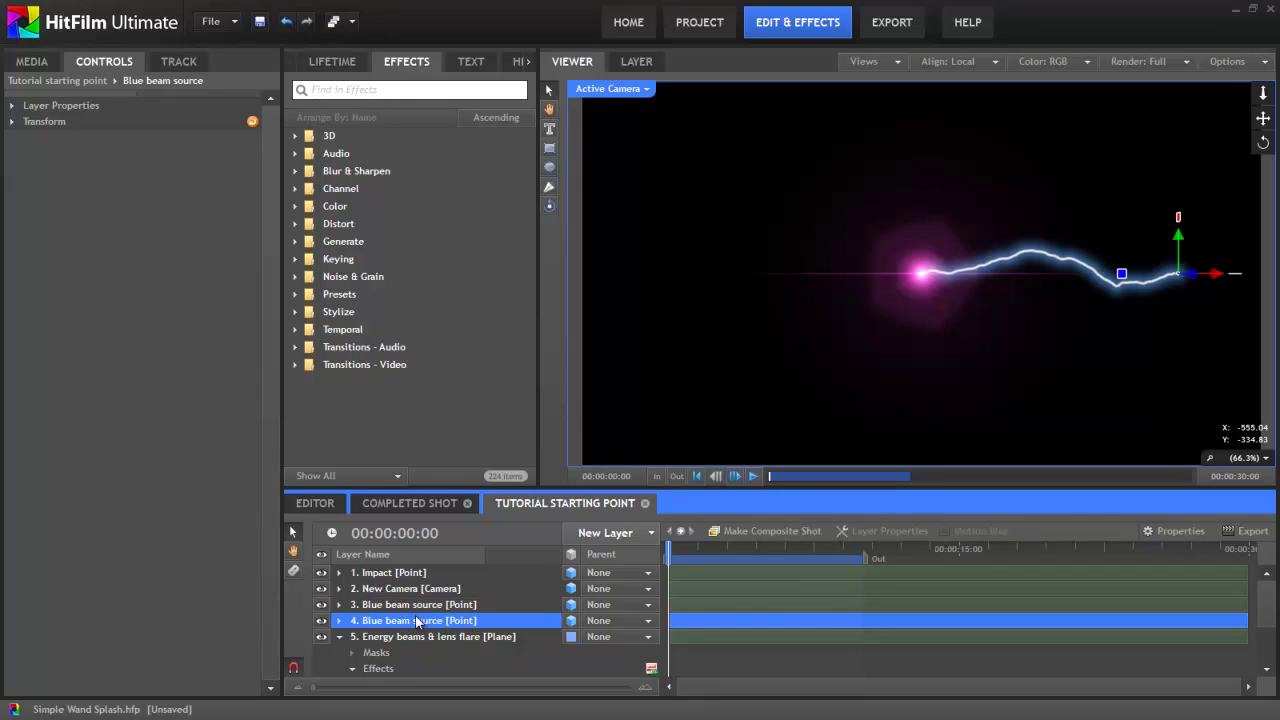
pyautogui.doubleClick(417, 622)
pyautogui.write('Red beam source')
pyautogui.press('Return')
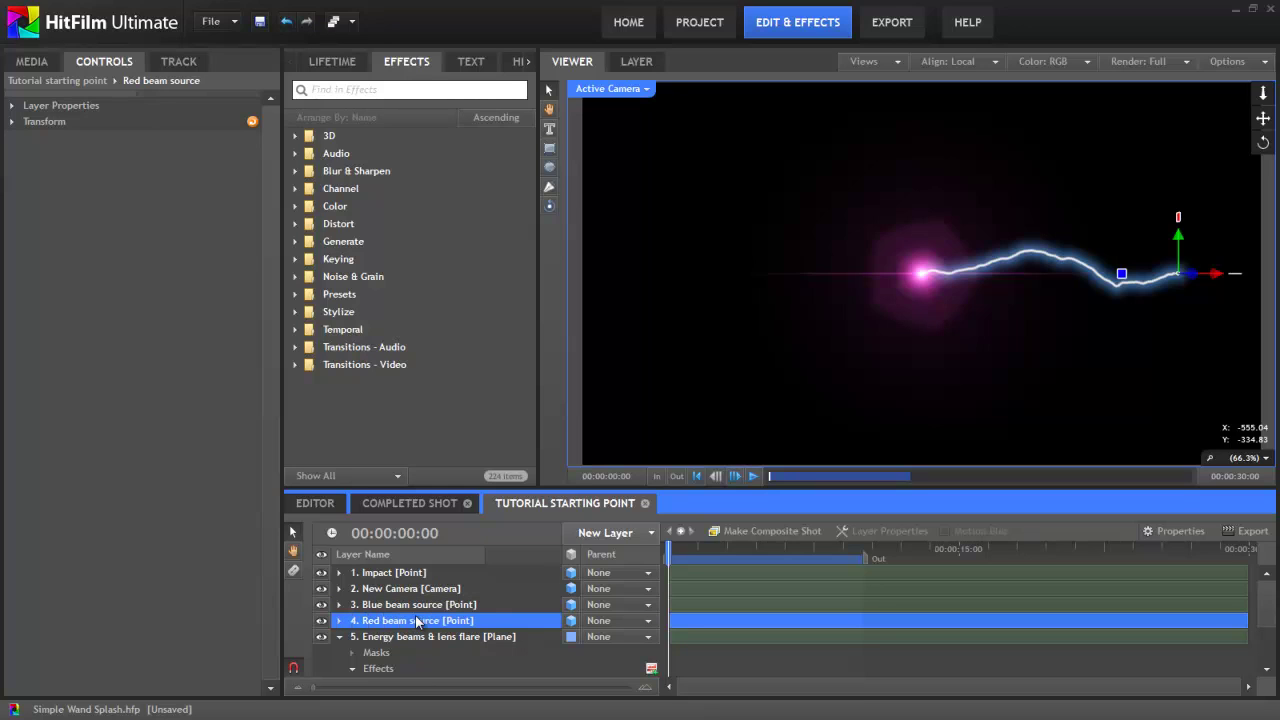
pyautogui.moveTo(1213, 275); pyautogui.dragTo(765, 298)
# - Set the Red beam's Start Use Layer to Red beam source
pyautogui.scroll(-1, 410, 640)
pyautogui.click(413, 660)
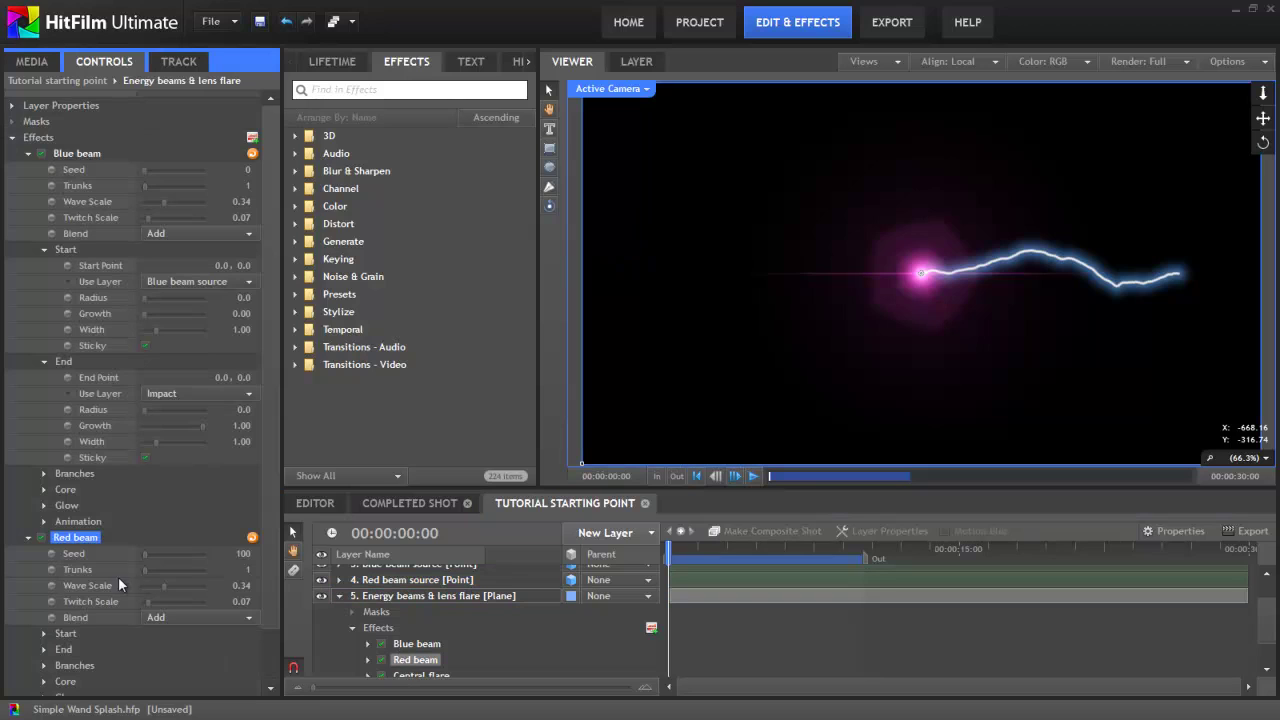
pyautogui.scroll(-2, 118, 585)
pyautogui.click(44, 576)
pyautogui.click(158, 607)
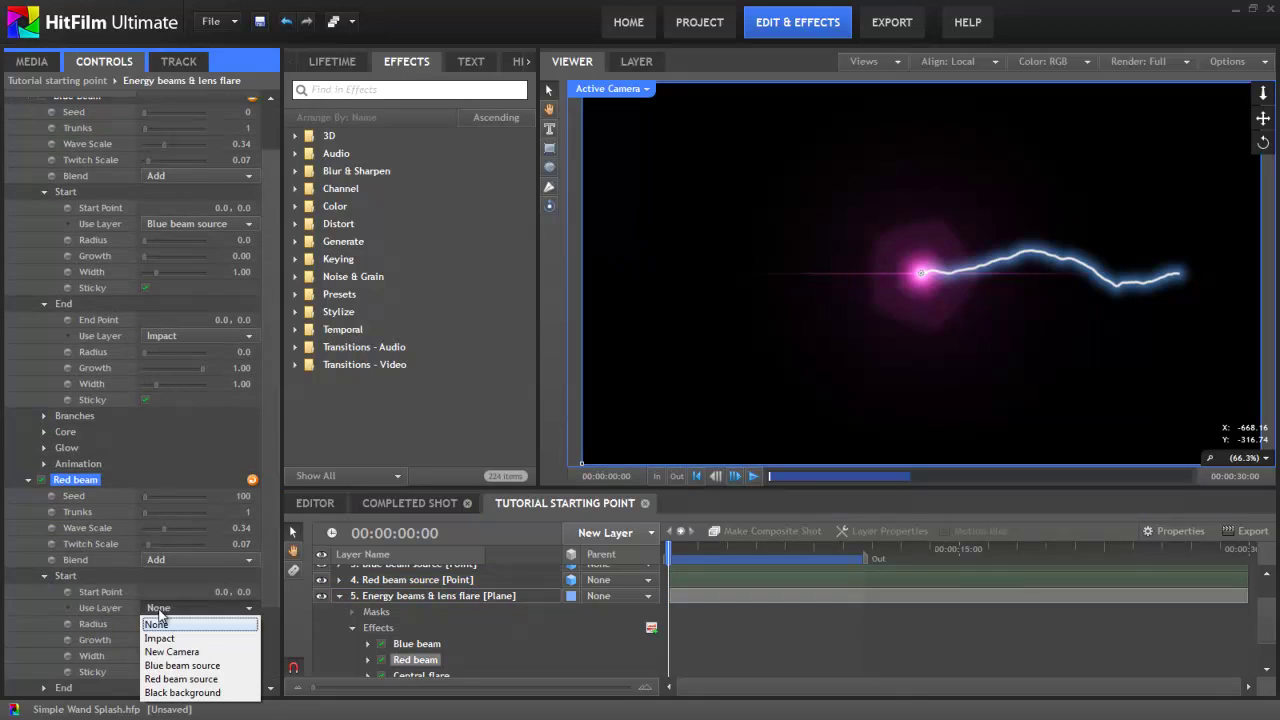
pyautogui.click(172, 678)
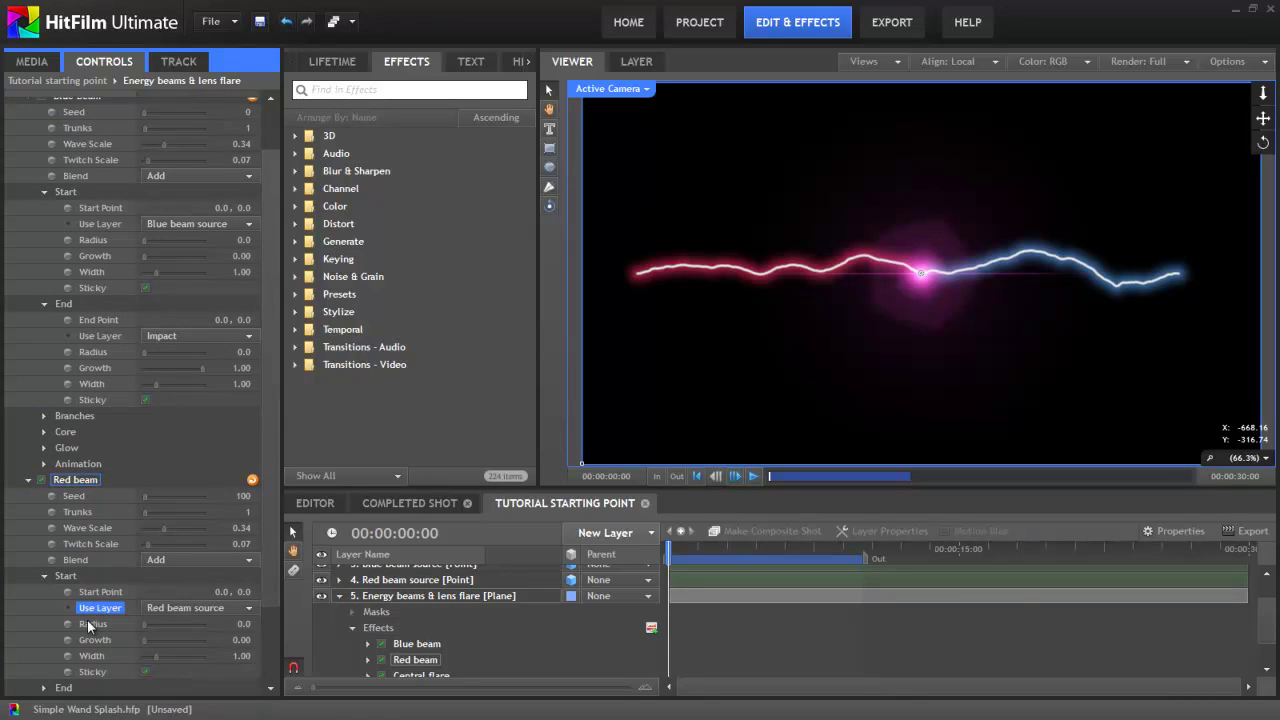
pyautogui.scroll(-3, 87, 619)
# - Set the Red beam's End Use Layer to Impact
pyautogui.click(44, 596)
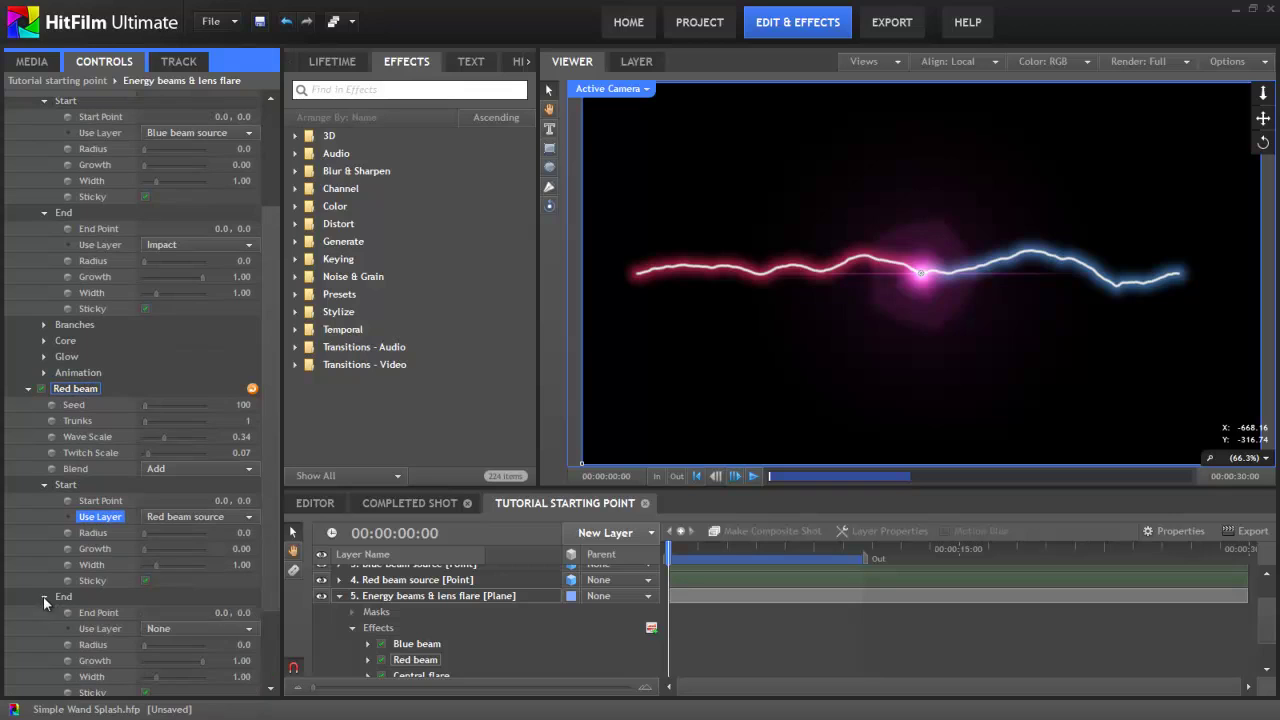
pyautogui.click(182, 629)
pyautogui.click(175, 559)
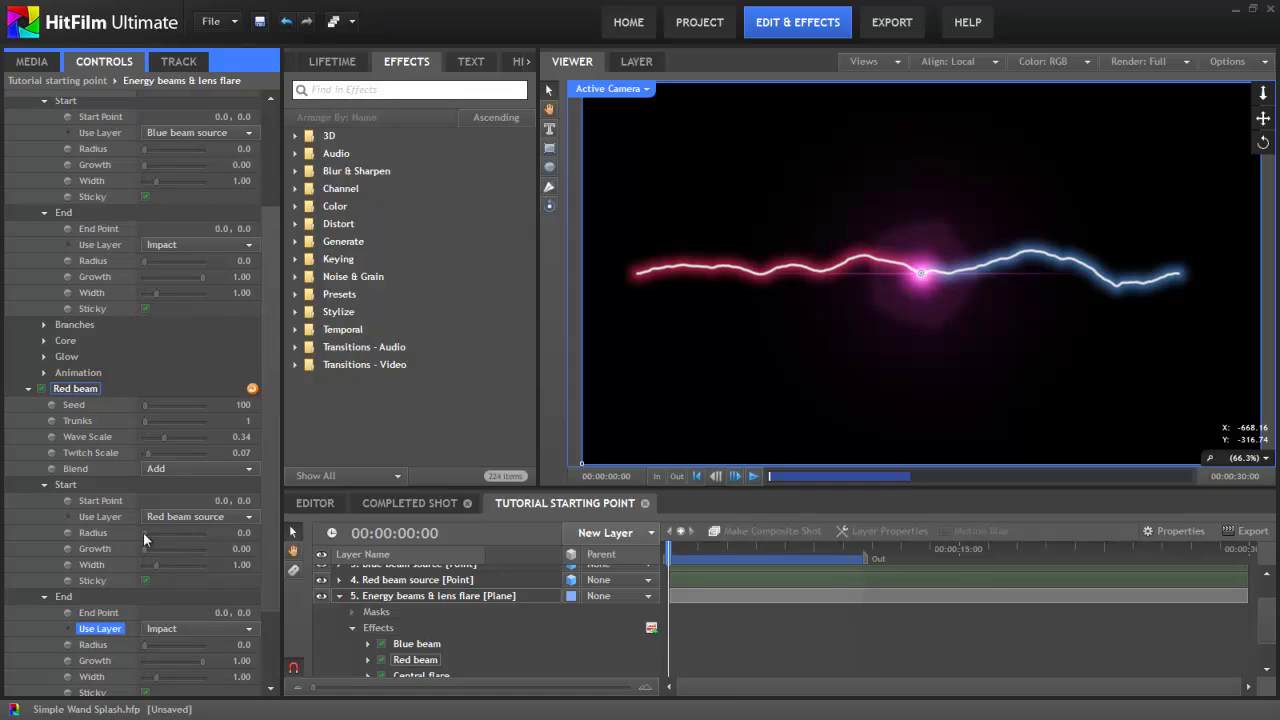
pyautogui.scroll(-3, 114, 528)
# - Anchor the Central flare's Hotspot Position to Impact, then slide the Impact point to test
pyautogui.click(28, 672)
pyautogui.scroll(-5, 30, 680)
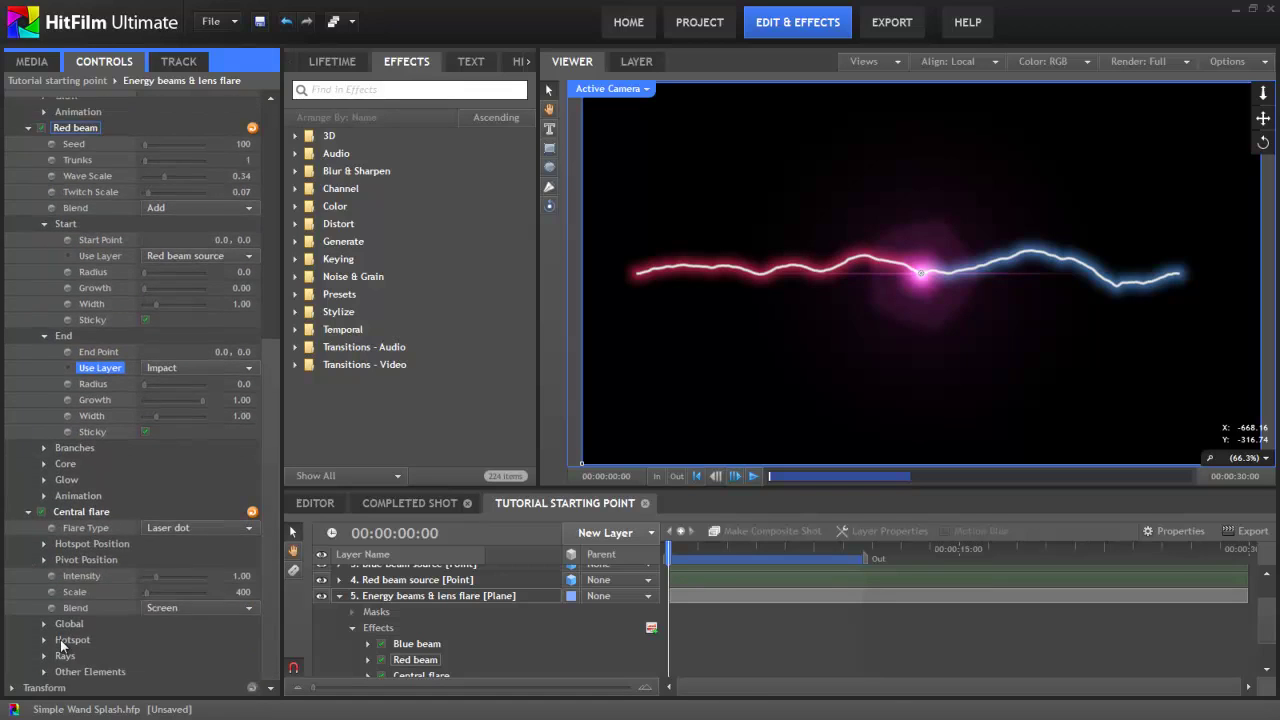
pyautogui.click(43, 543)
pyautogui.click(162, 575)
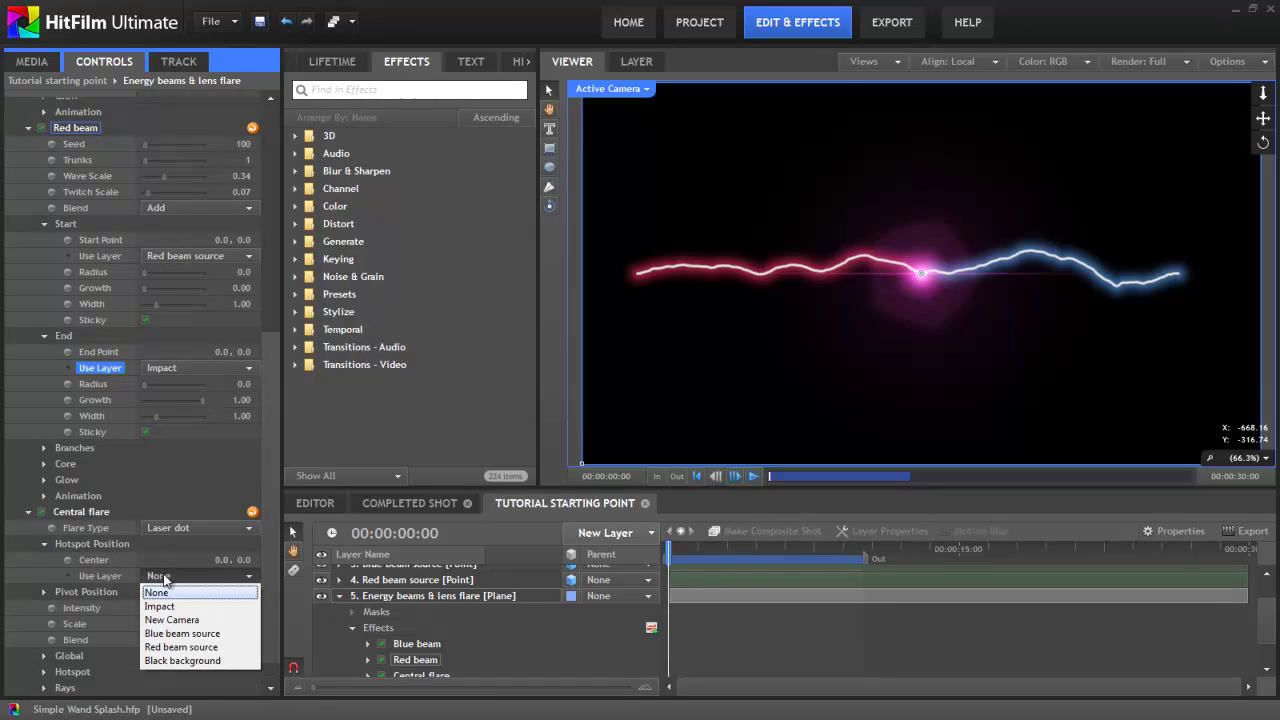
pyautogui.click(183, 607)
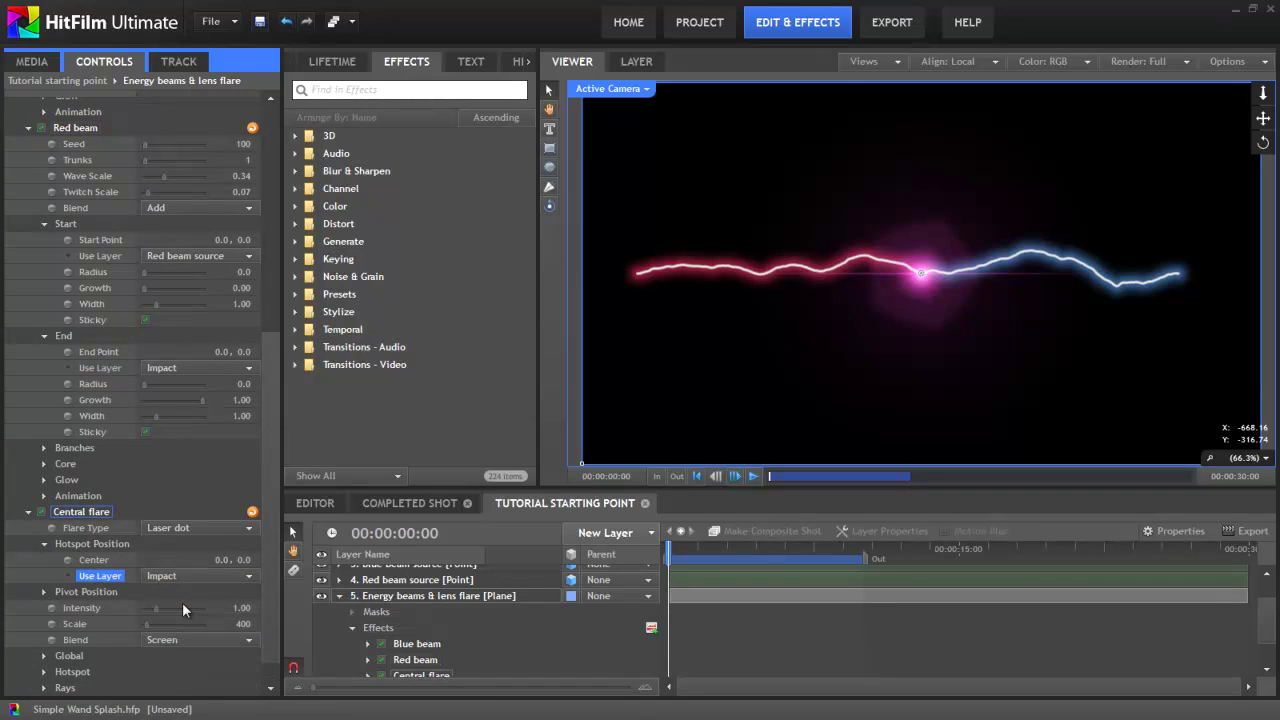
pyautogui.scroll(2, 401, 598)
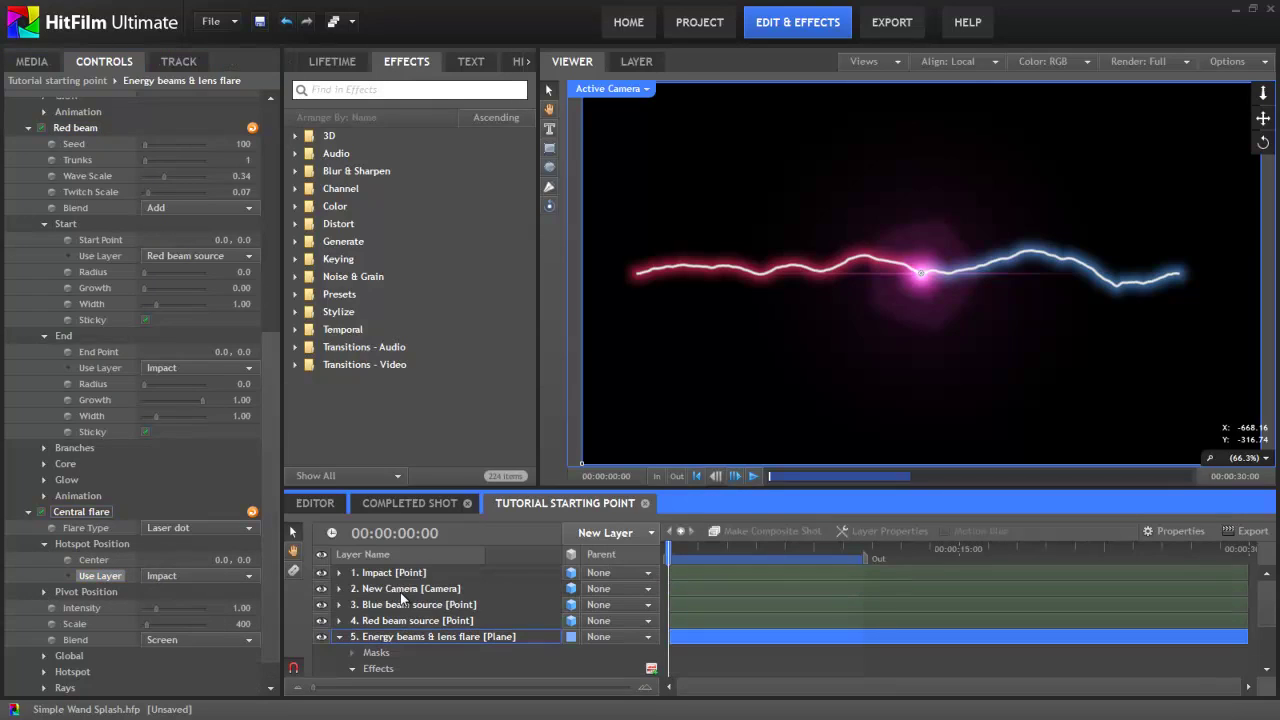
pyautogui.click(391, 573)
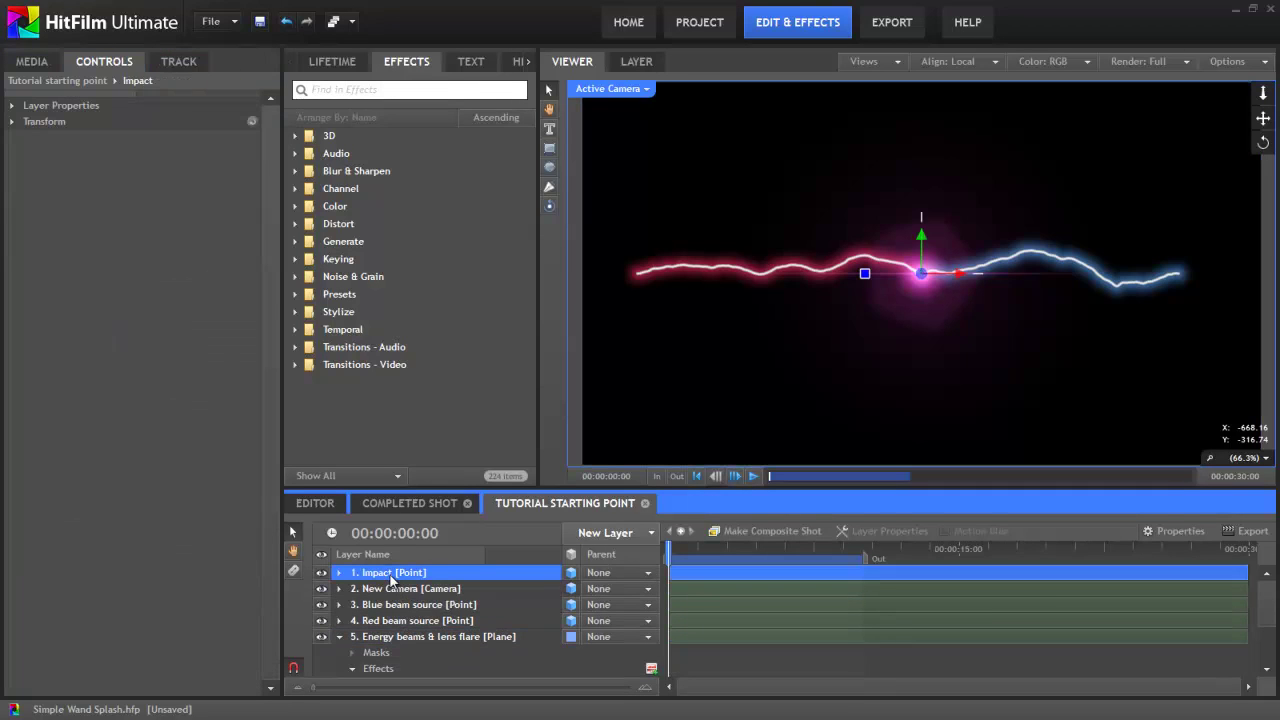
pyautogui.moveTo(960, 275); pyautogui.dragTo(794, 278)
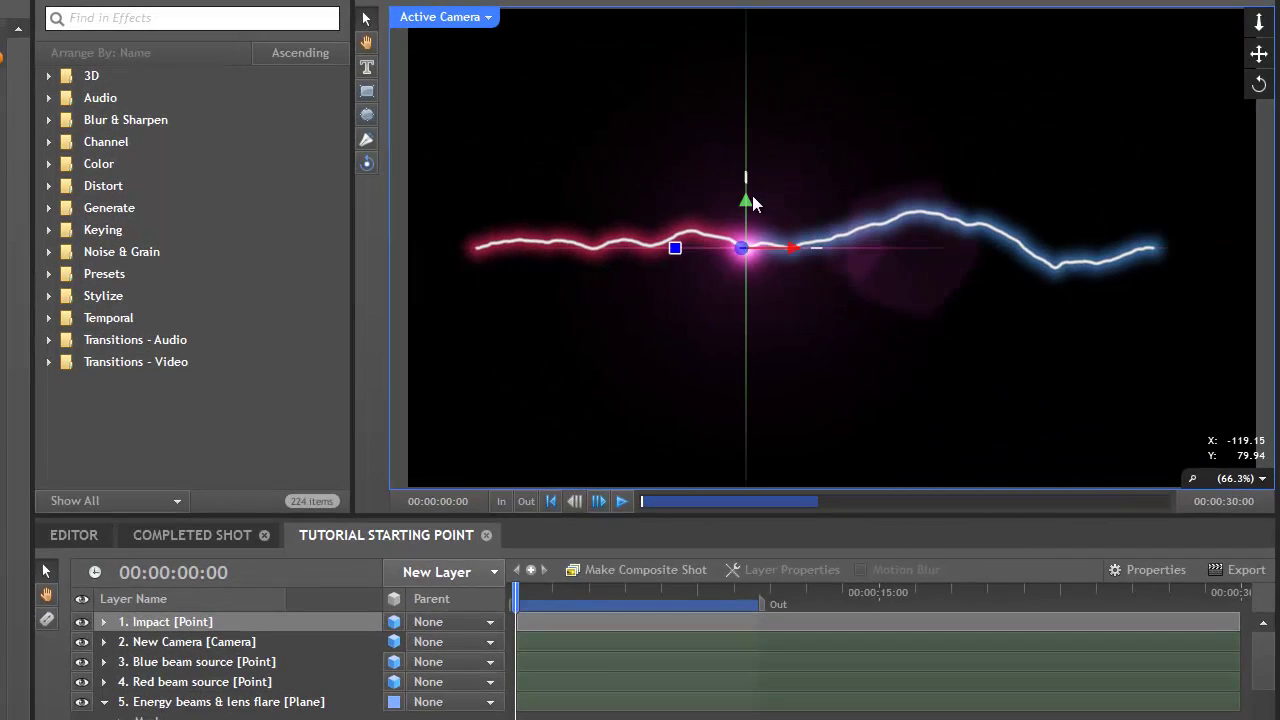
pyautogui.moveTo(748, 198); pyautogui.dragTo(761, 372)
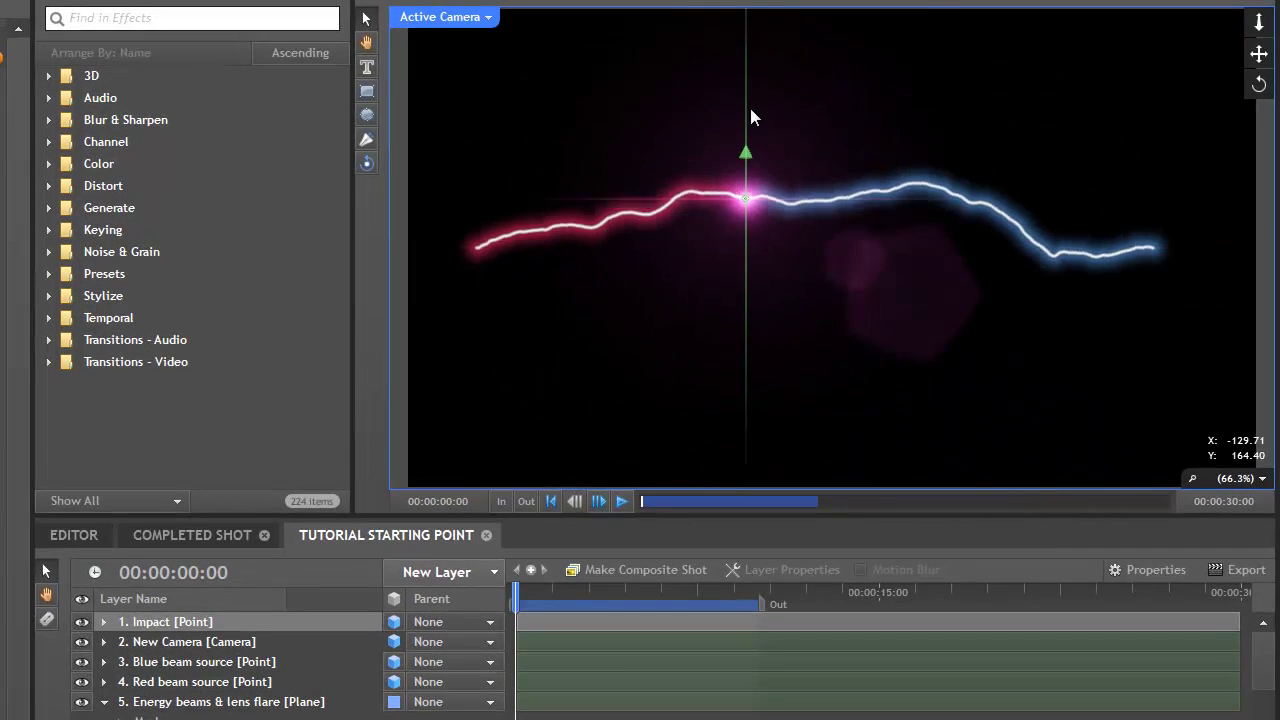
pyautogui.moveTo(758, 83); pyautogui.dragTo(801, 358)
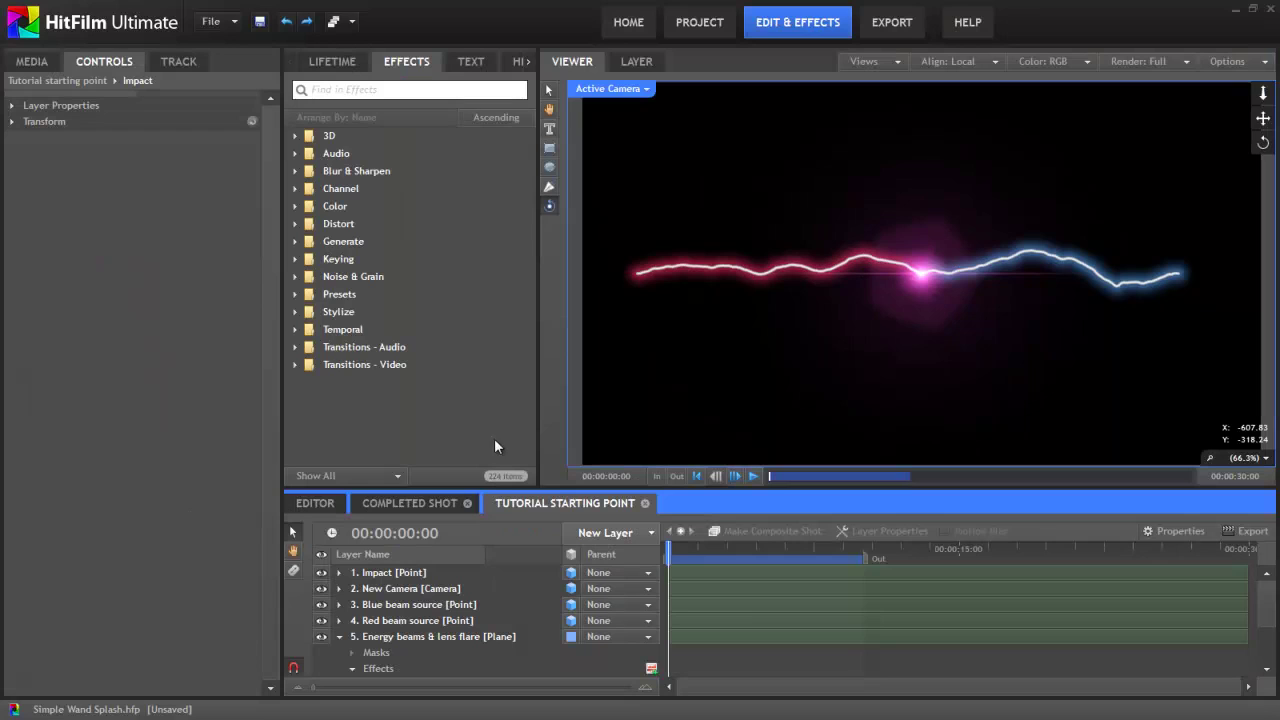
# - Add a Particle Simulator layer from the 3D effects above the black background and preview the burst
pyautogui.click(294, 136)
pyautogui.click(363, 277)
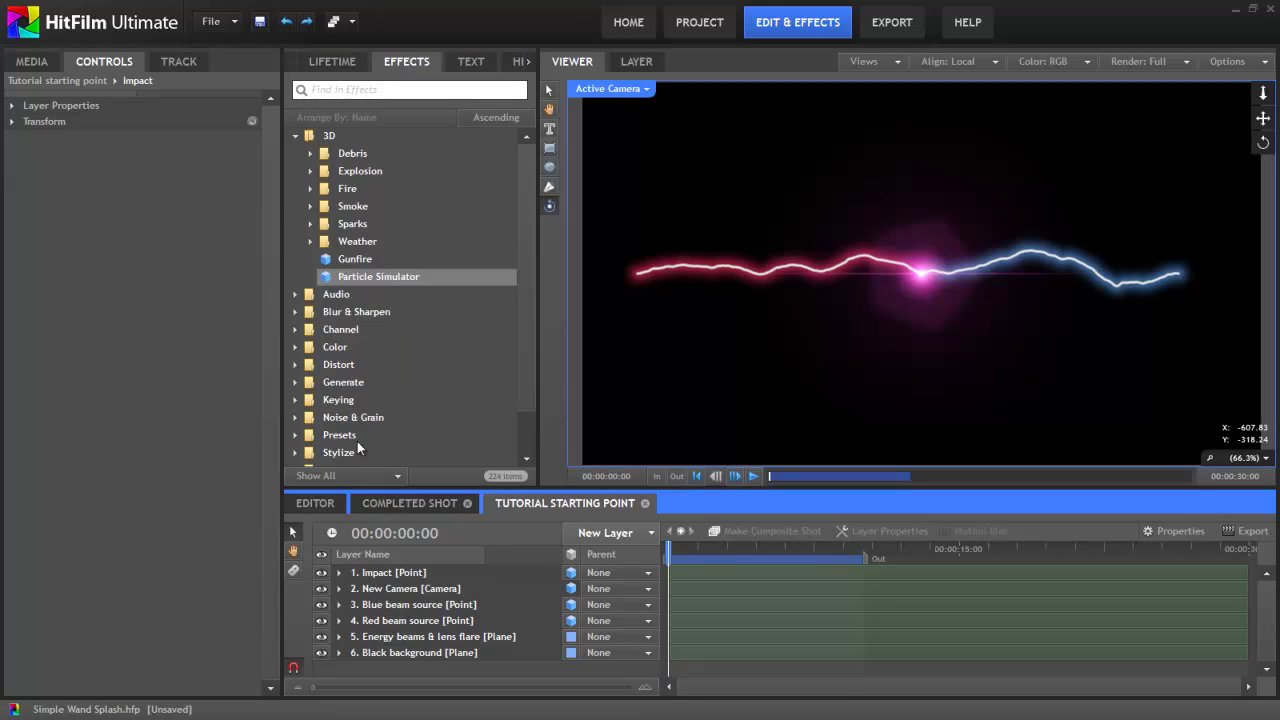
pyautogui.moveTo(363, 280); pyautogui.dragTo(446, 646)
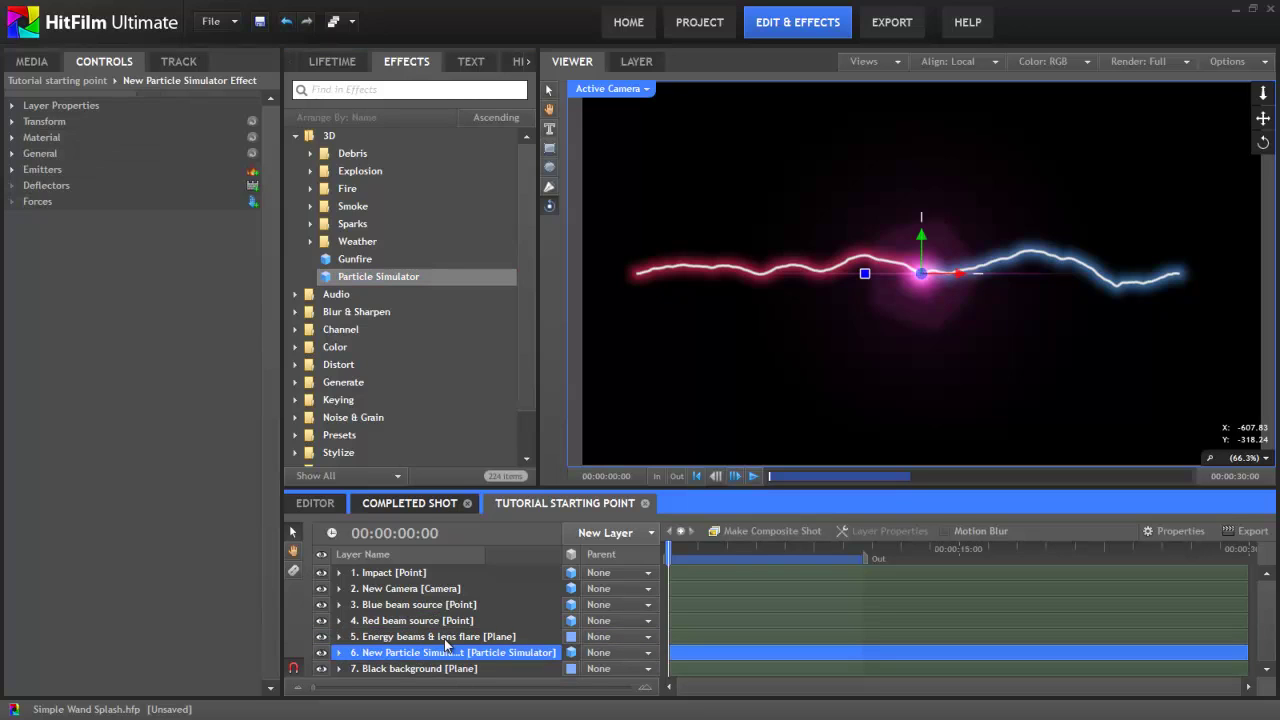
pyautogui.click(676, 548)
pyautogui.moveTo(676, 548); pyautogui.dragTo(697, 548)
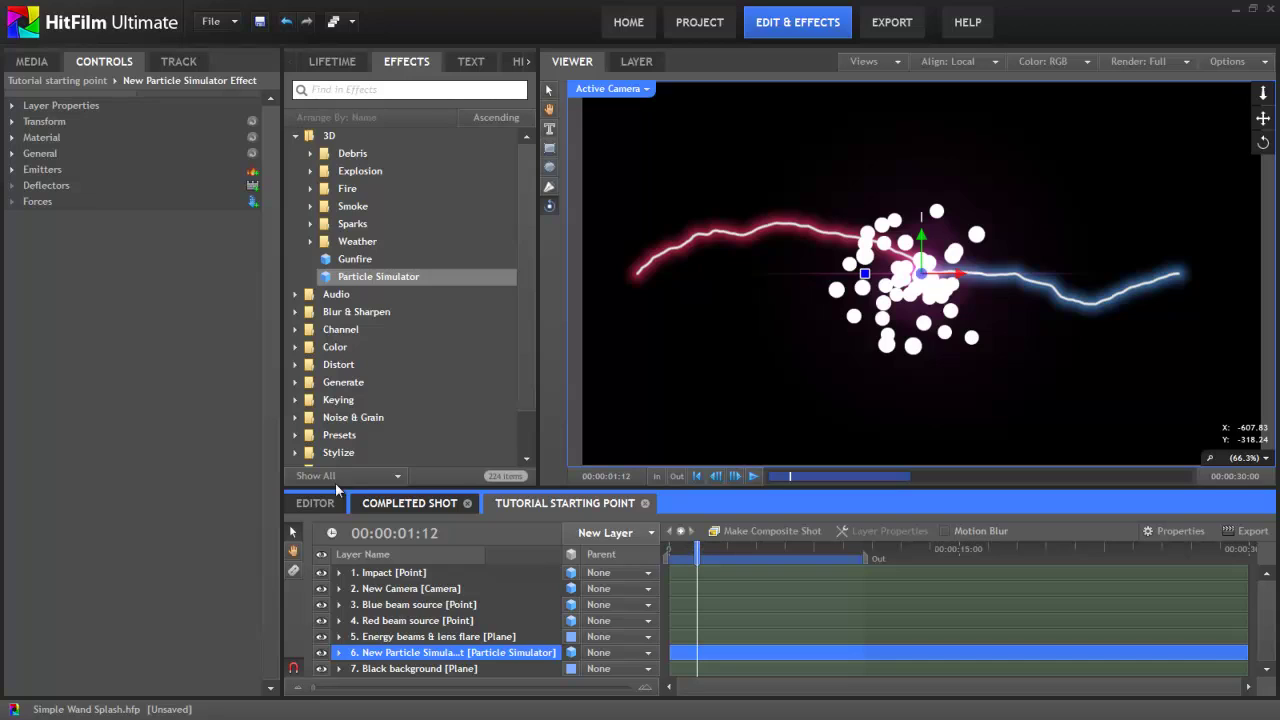
# - Expand Emitters > Emitter > Particle Systems > Particle System to reveal its settings
pyautogui.click(13, 170)
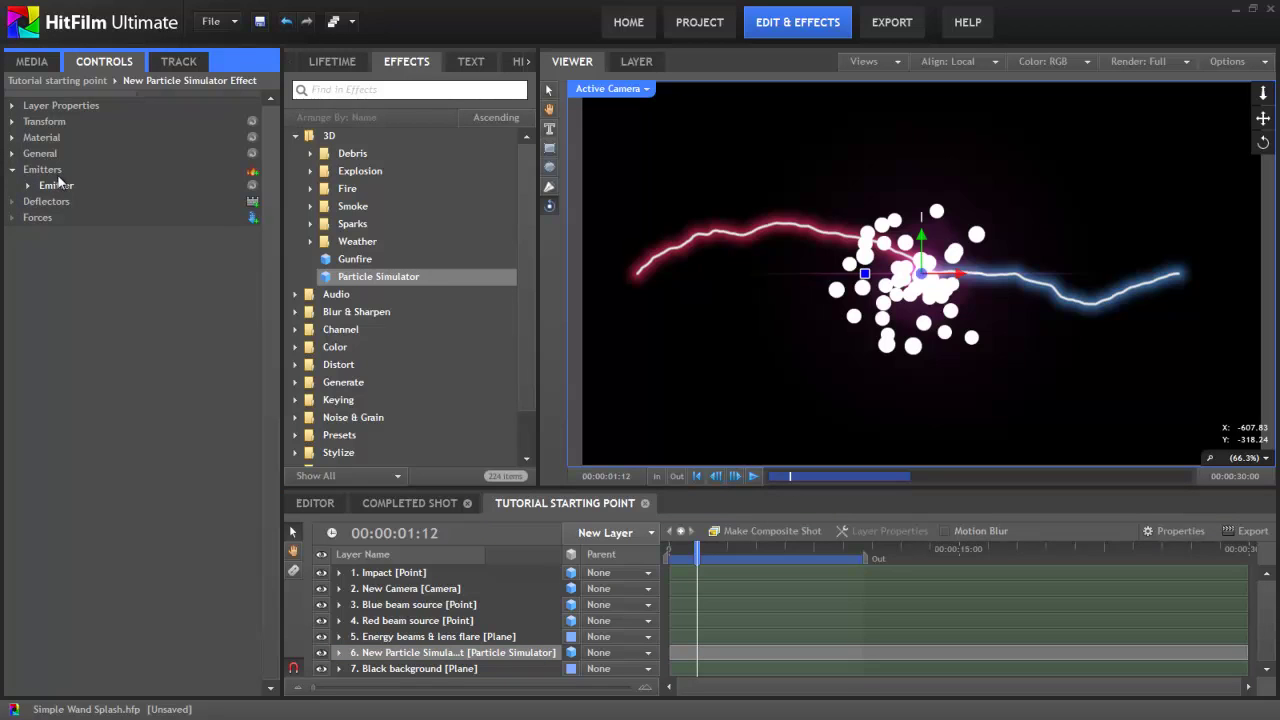
pyautogui.click(28, 186)
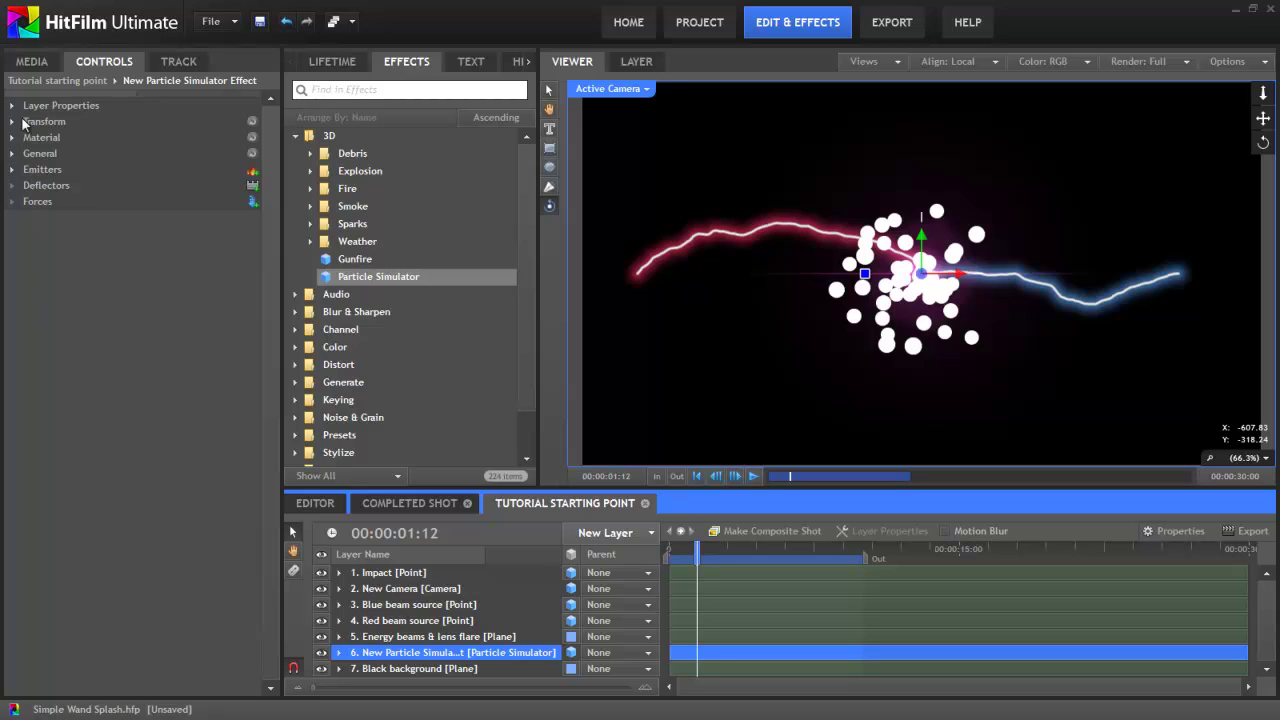
pyautogui.click(13, 170)
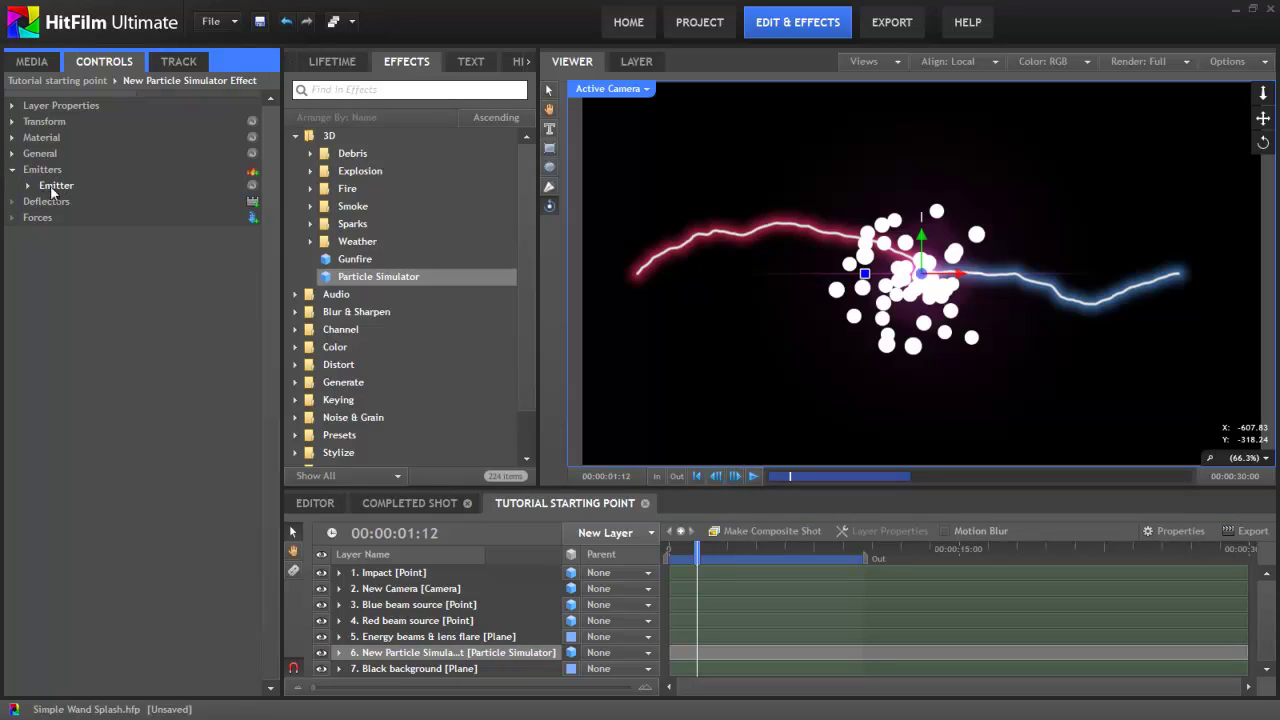
pyautogui.click(28, 186)
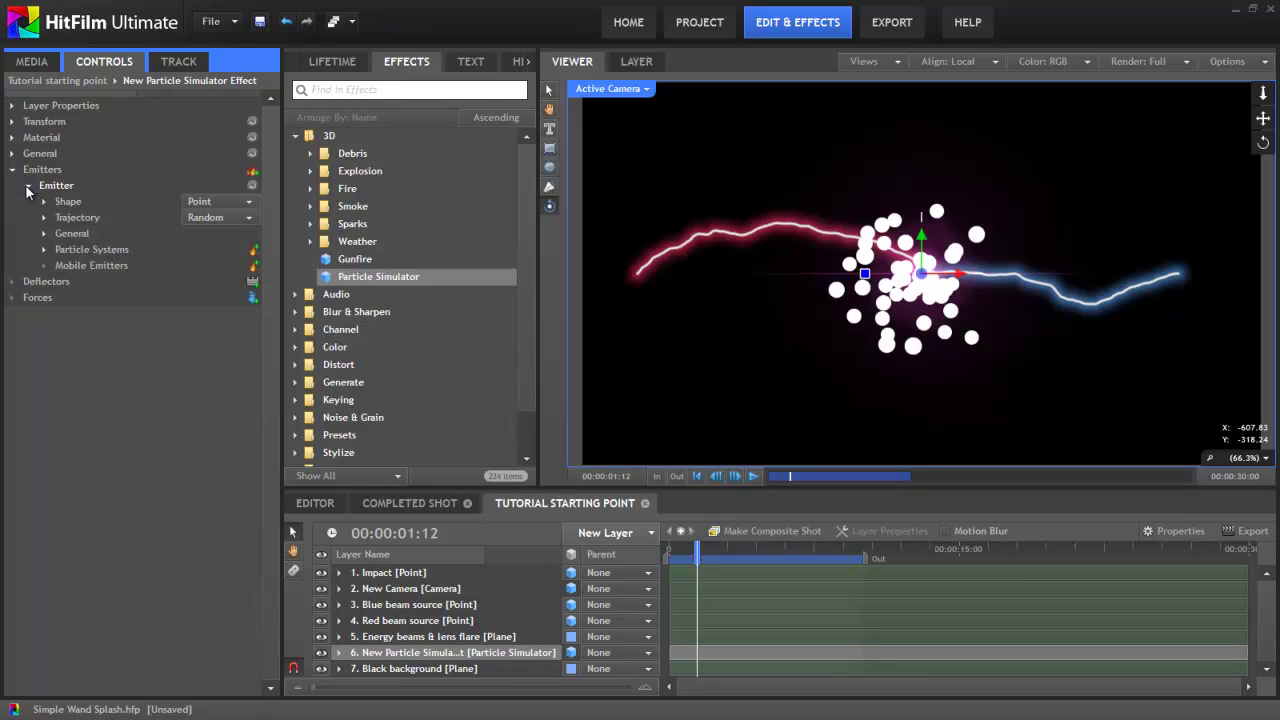
pyautogui.click(43, 249)
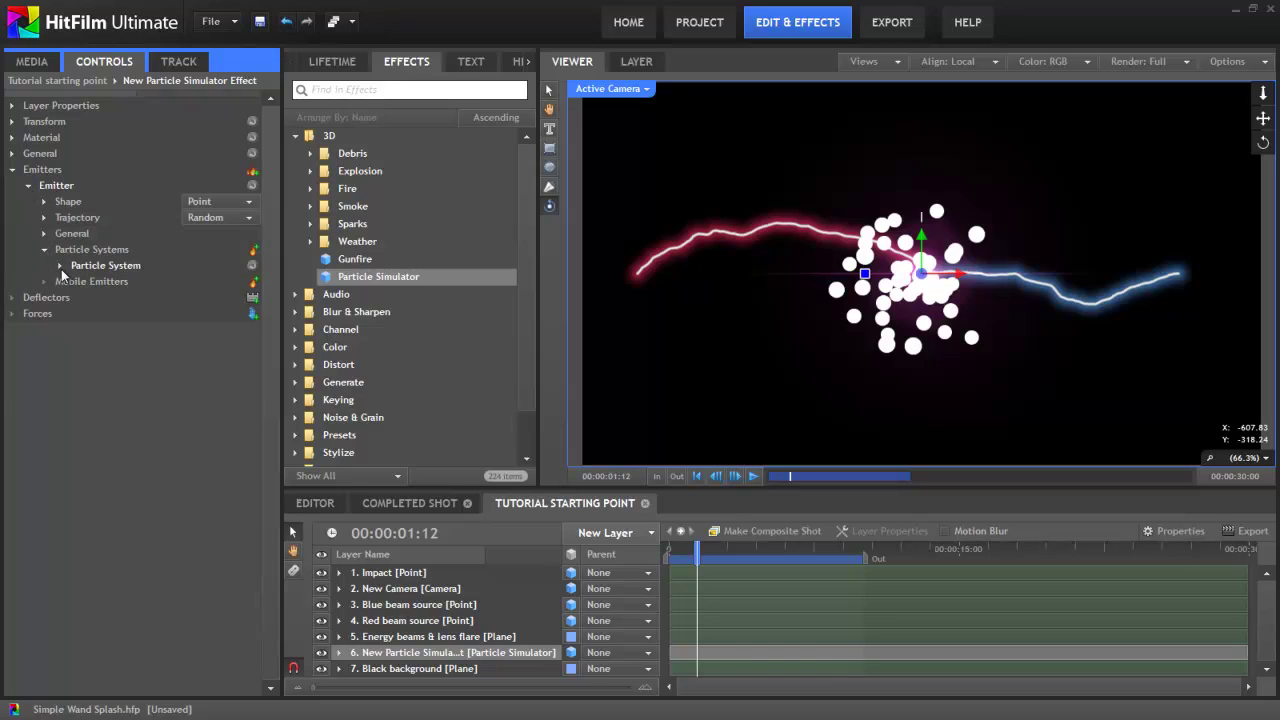
pyautogui.click(60, 266)
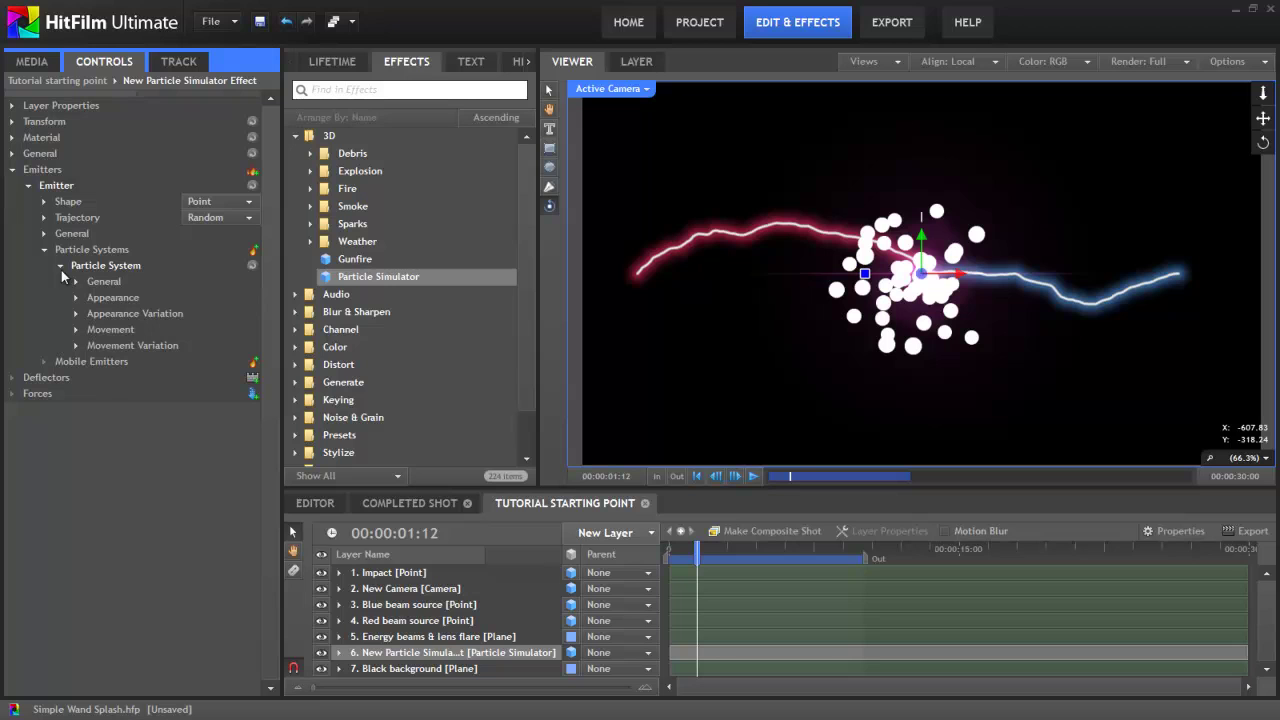
# - Set the emitter Shape's Attach to Layer to Impact, test-drag Impact, then undo the move
pyautogui.click(44, 202)
pyautogui.click(213, 217)
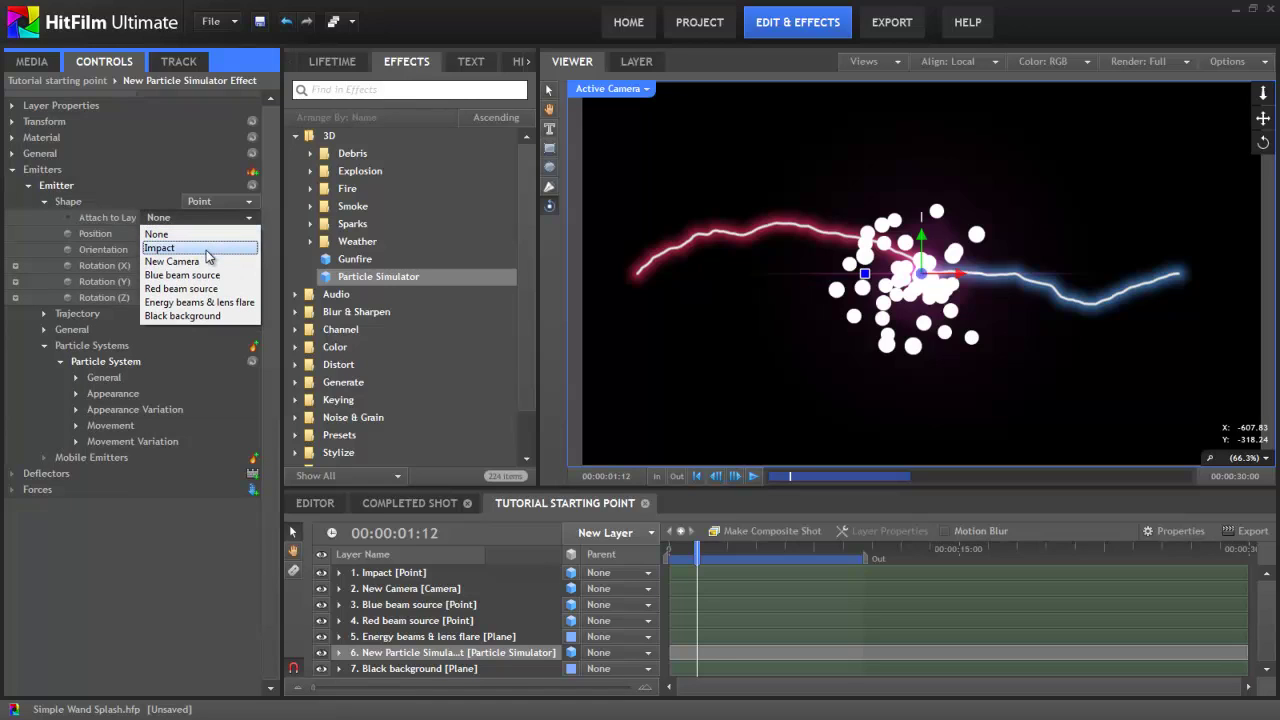
pyautogui.click(160, 248)
pyautogui.click(966, 277)
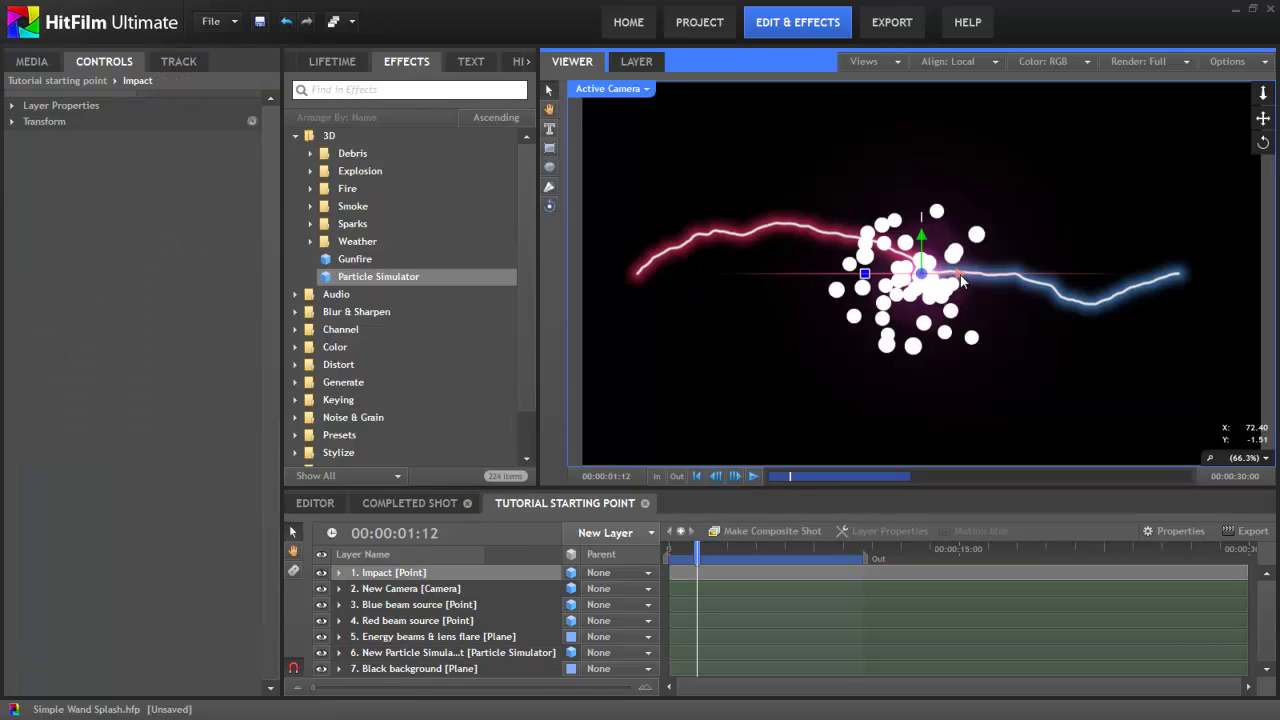
pyautogui.moveTo(985, 284); pyautogui.dragTo(1010, 278)
pyautogui.moveTo(1086, 312); pyautogui.dragTo(935, 300)
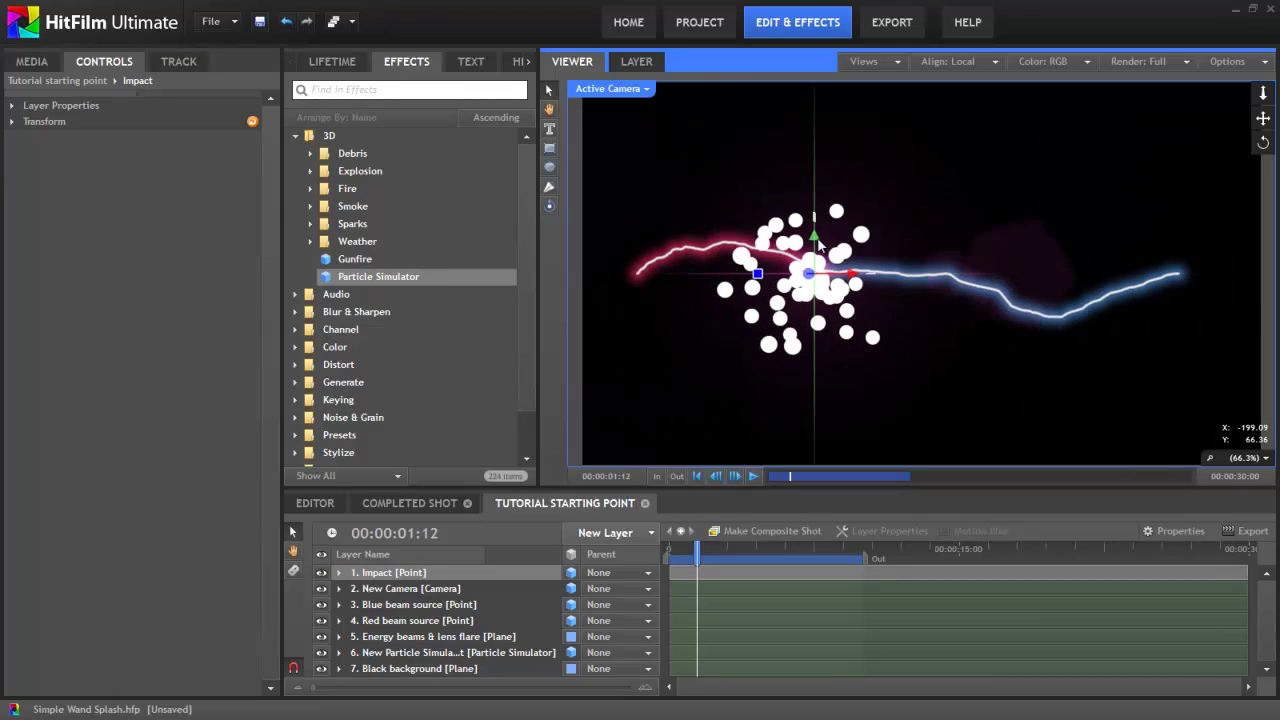
pyautogui.moveTo(818, 208)
pyautogui.mouseDown()
pyautogui.moveTo(812, 153)
pyautogui.moveTo(820, 304)
pyautogui.moveTo(812, 167)
pyautogui.moveTo(812, 185)
pyautogui.mouseUp()
pyautogui.hotkey('ctrl', 'z')
pyautogui.hotkey('ctrl', 'z')
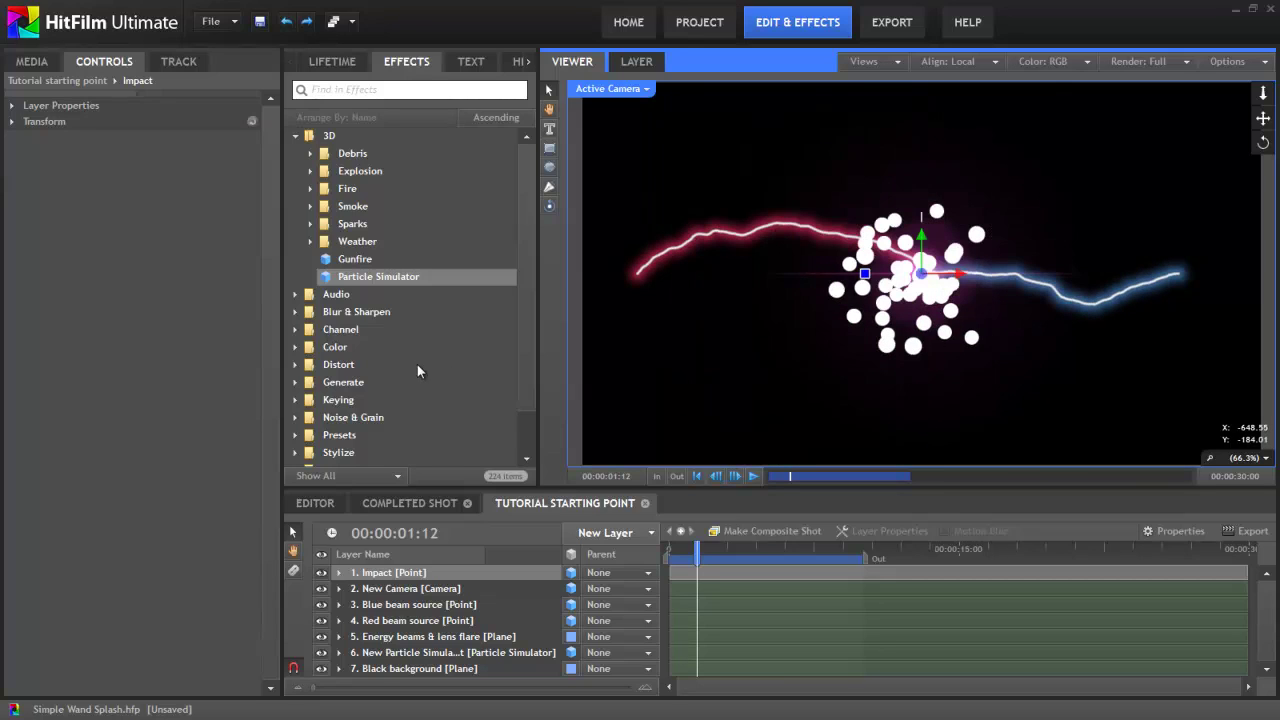
# - Change the emitter's Trajectory from Random to Cone and preview the cone spray
pyautogui.click(425, 653)
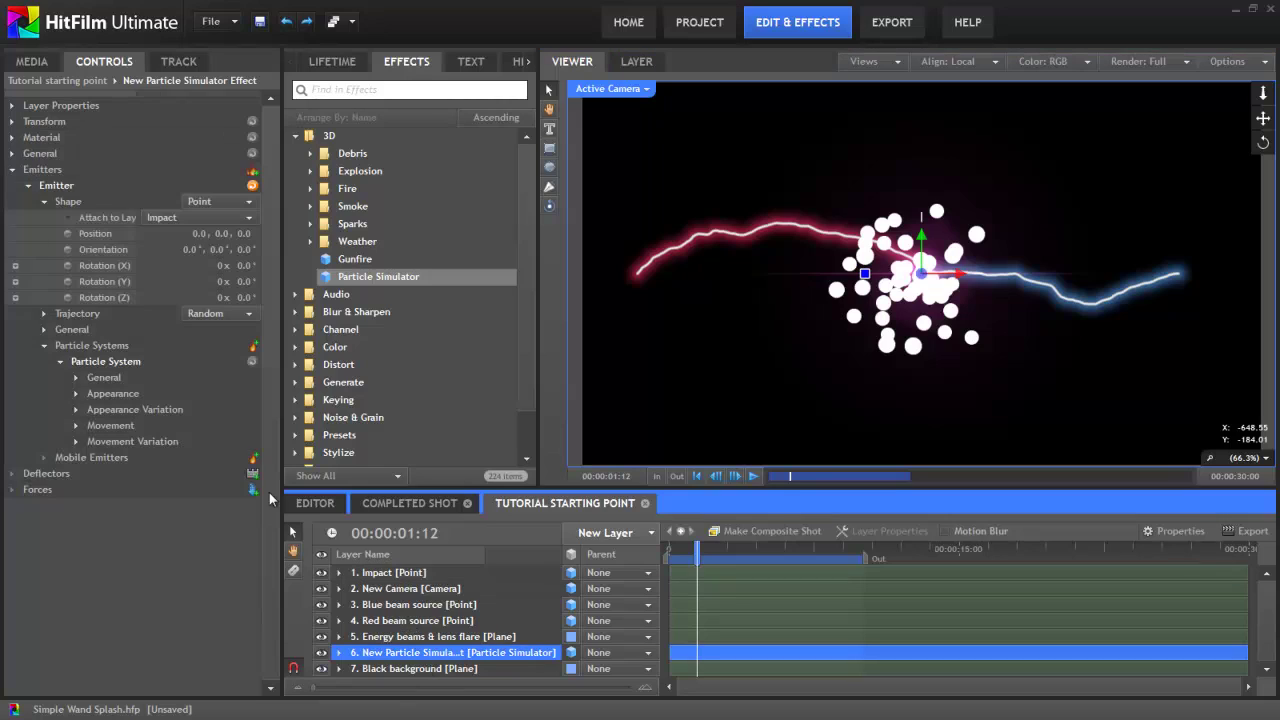
pyautogui.click(44, 314)
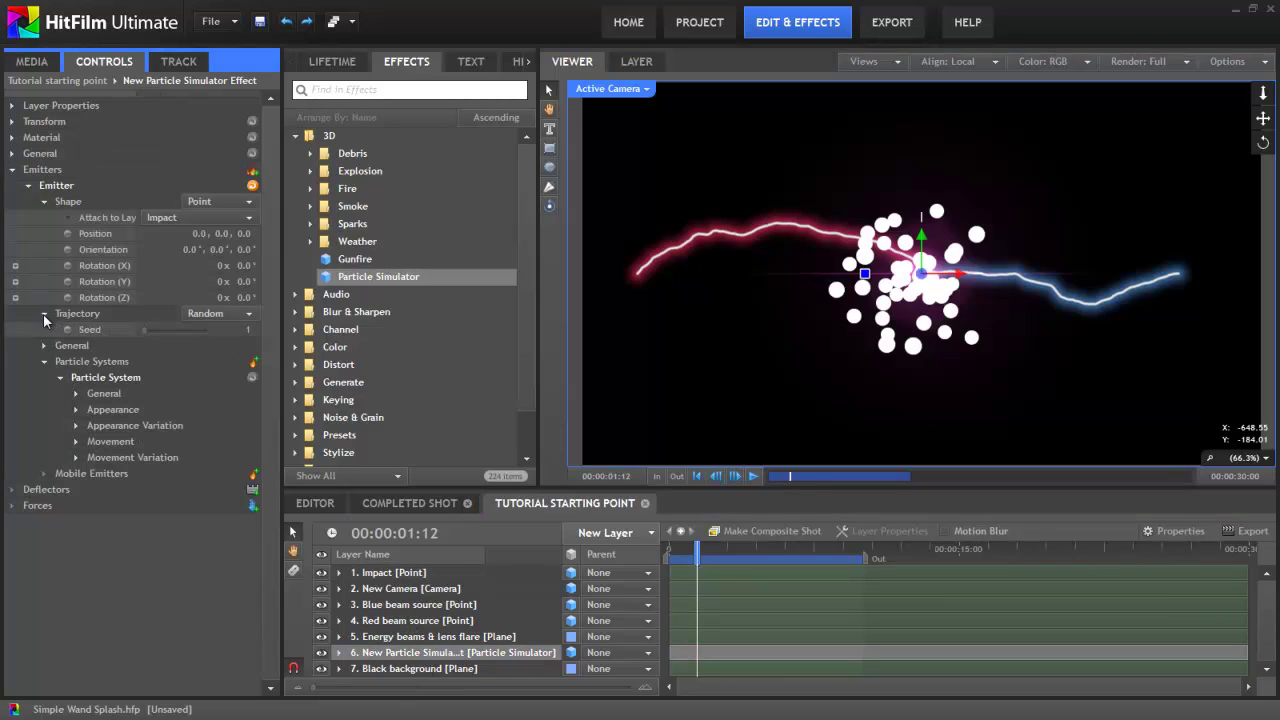
pyautogui.click(207, 313)
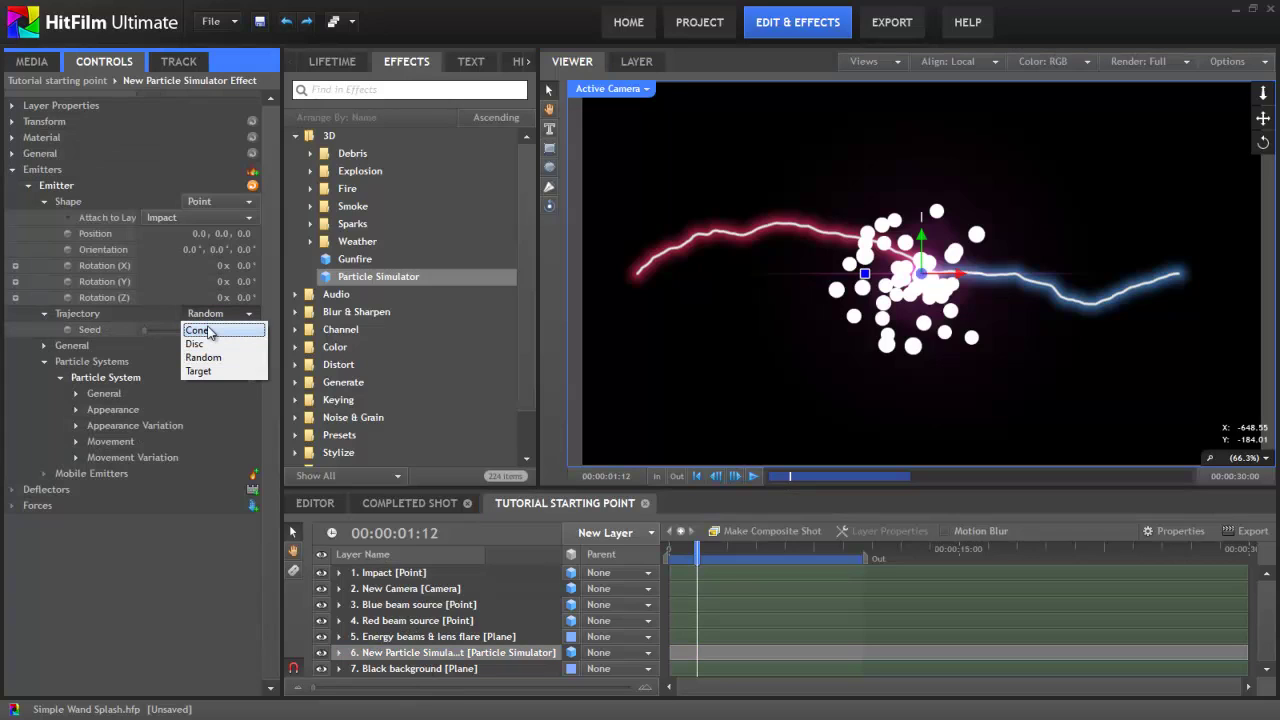
pyautogui.click(228, 332)
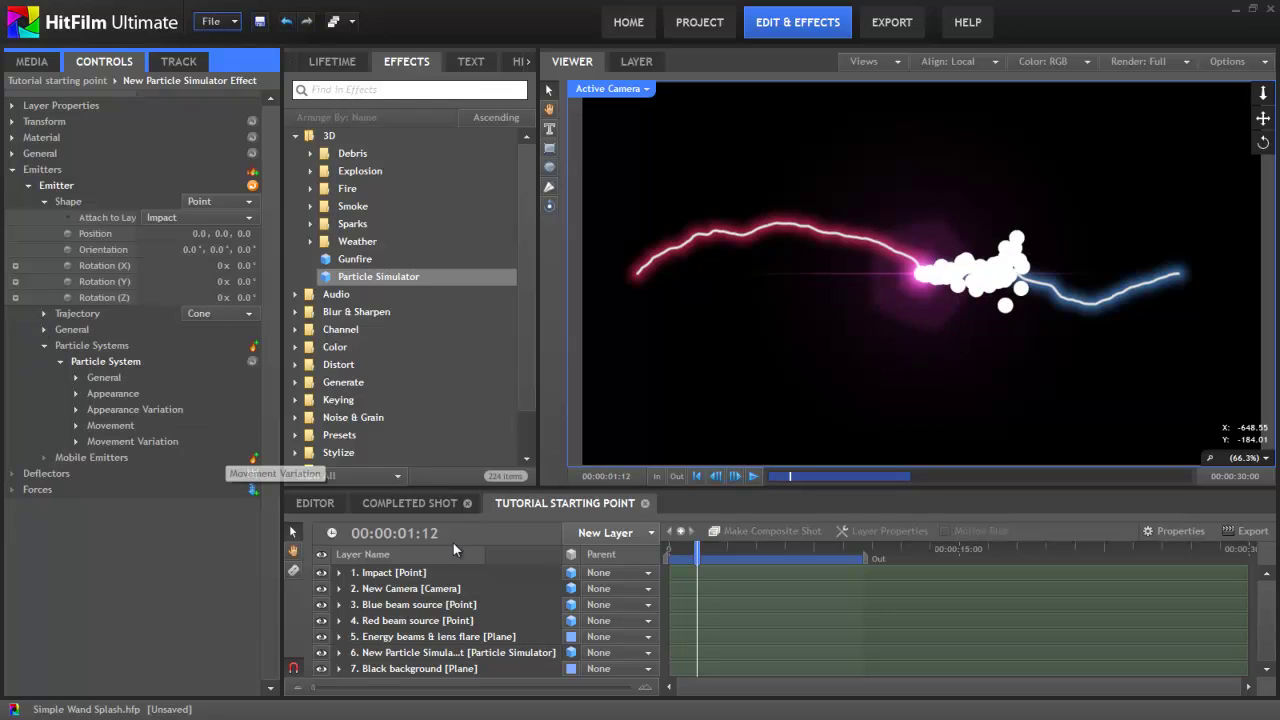
pyautogui.moveTo(691, 549); pyautogui.dragTo(724, 539)
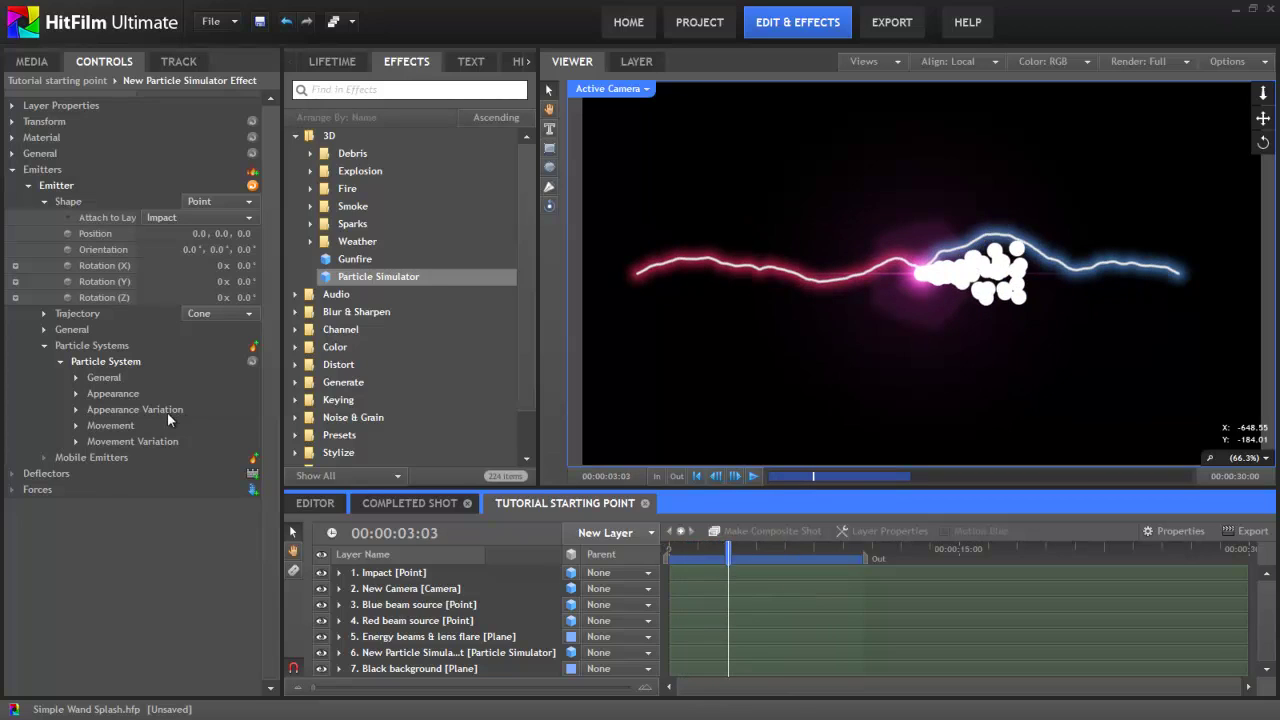
pyautogui.click(44, 314)
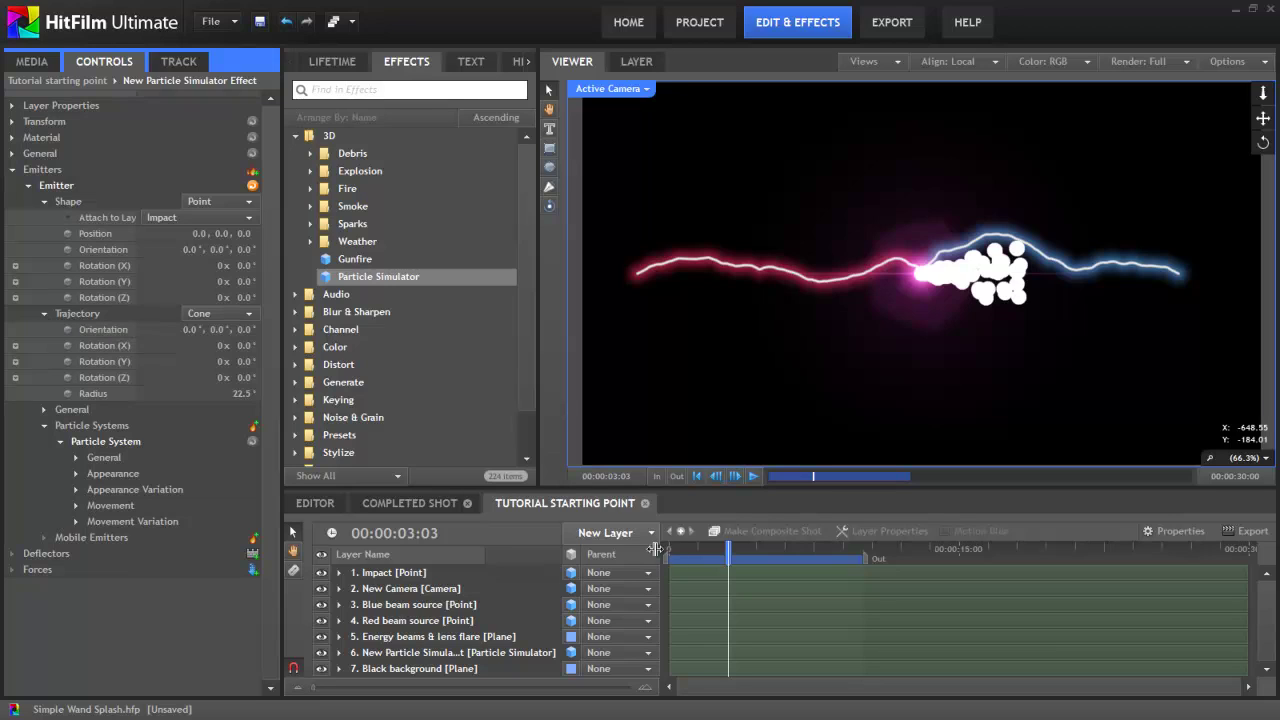
# - At frame 0, add keyframes to the cone trajectory's X, Y and Z rotation
pyautogui.click(672, 551)
pyautogui.click(67, 345)
pyautogui.click(67, 361)
pyautogui.click(67, 377)
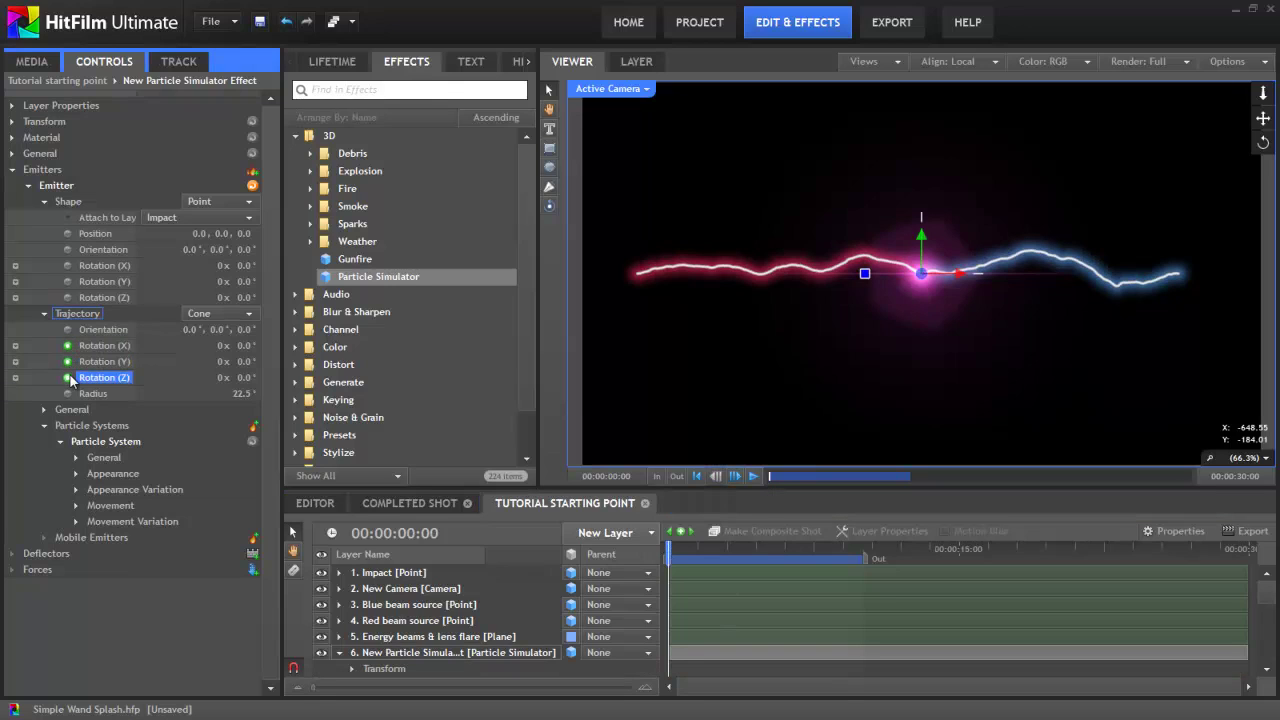
# - At the timeline end, set X, Y and Z rotation to 20, 30 and 15 turns, then preview
pyautogui.press('End')
pyautogui.click(216, 345)
pyautogui.write('20')
pyautogui.press('Tab')
pyautogui.write('30')
pyautogui.press('Tab')
pyautogui.write('15')
pyautogui.press('Return')
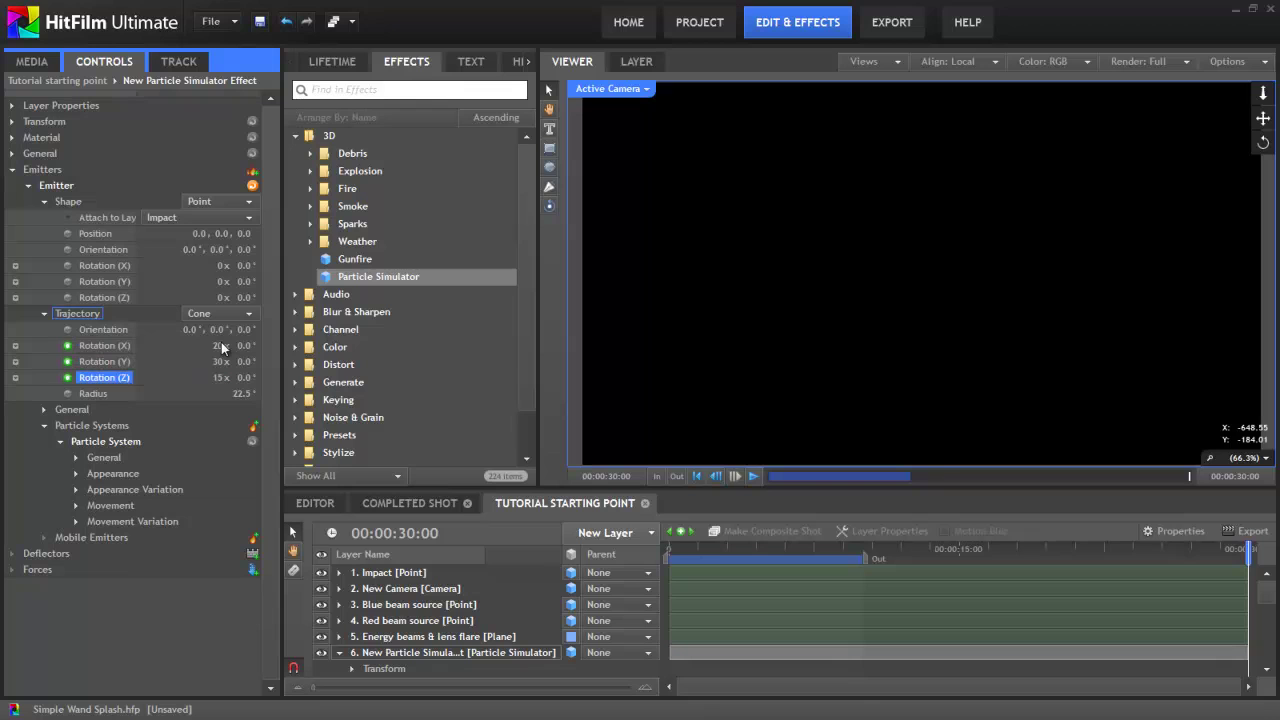
pyautogui.press('Home')
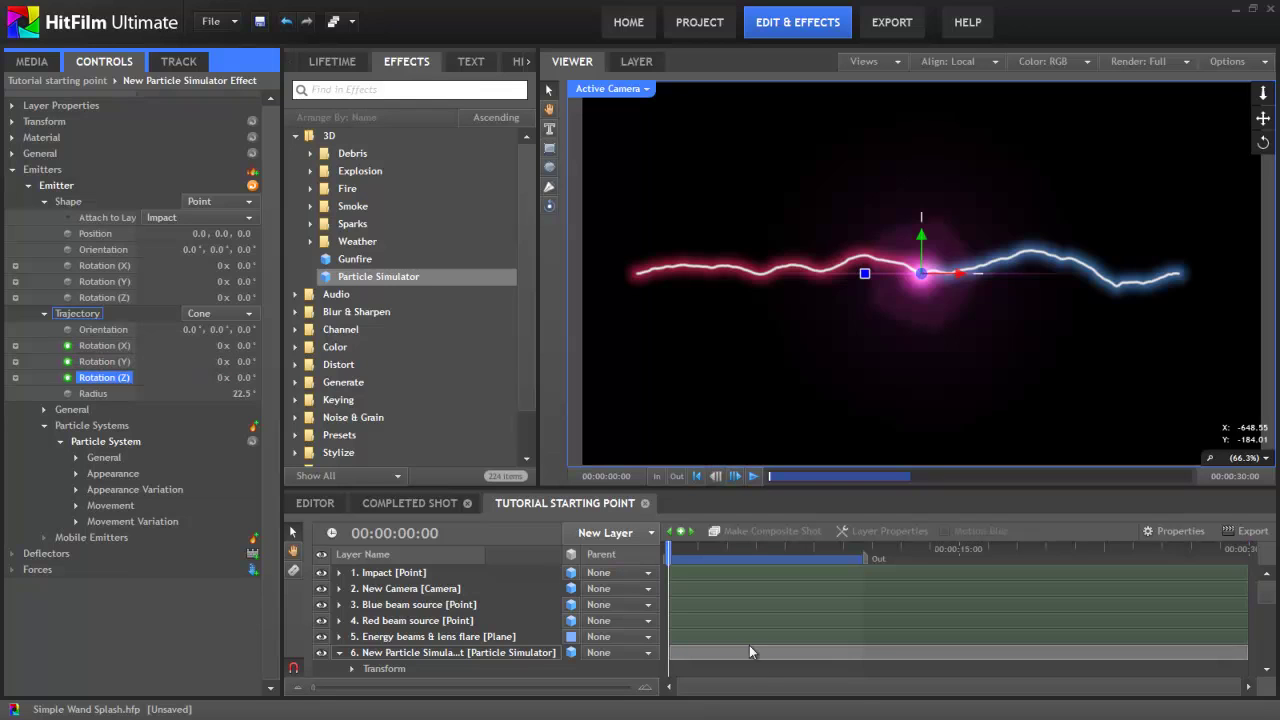
pyautogui.moveTo(668, 553); pyautogui.dragTo(745, 578)
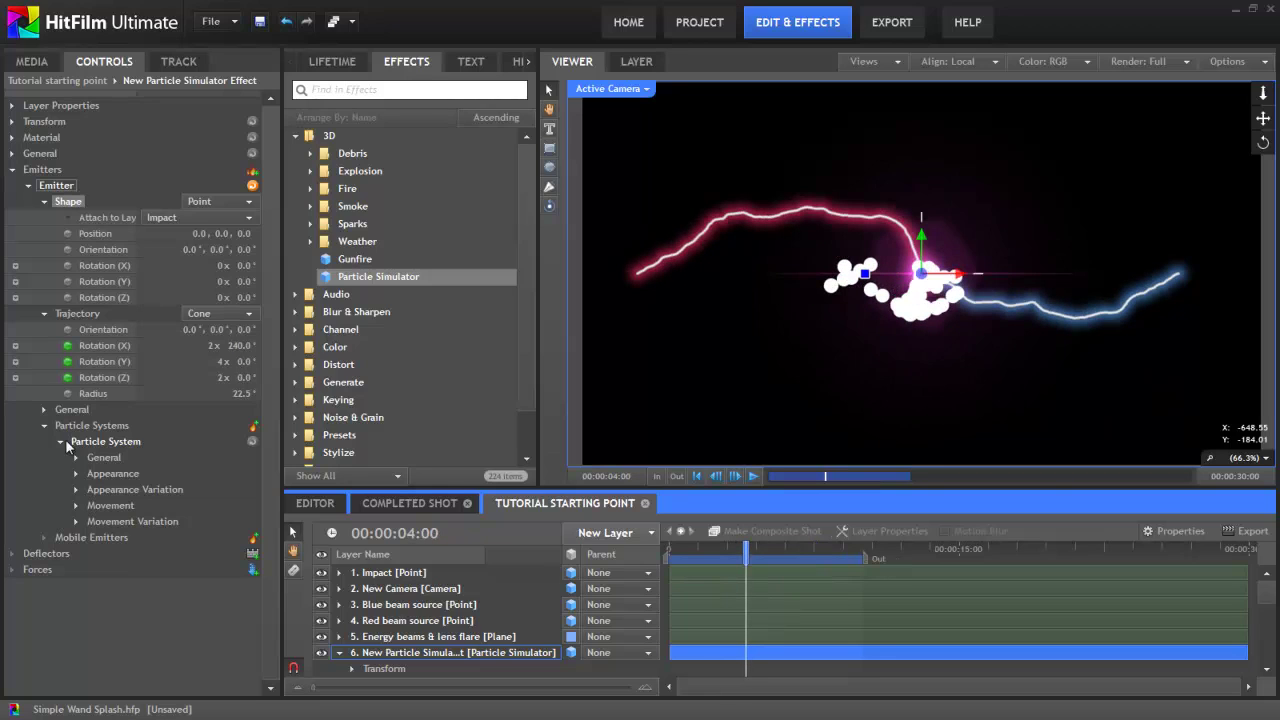
# - Show the particle system's Movement settings and widen the panel so the labels read fully
pyautogui.click(105, 441)
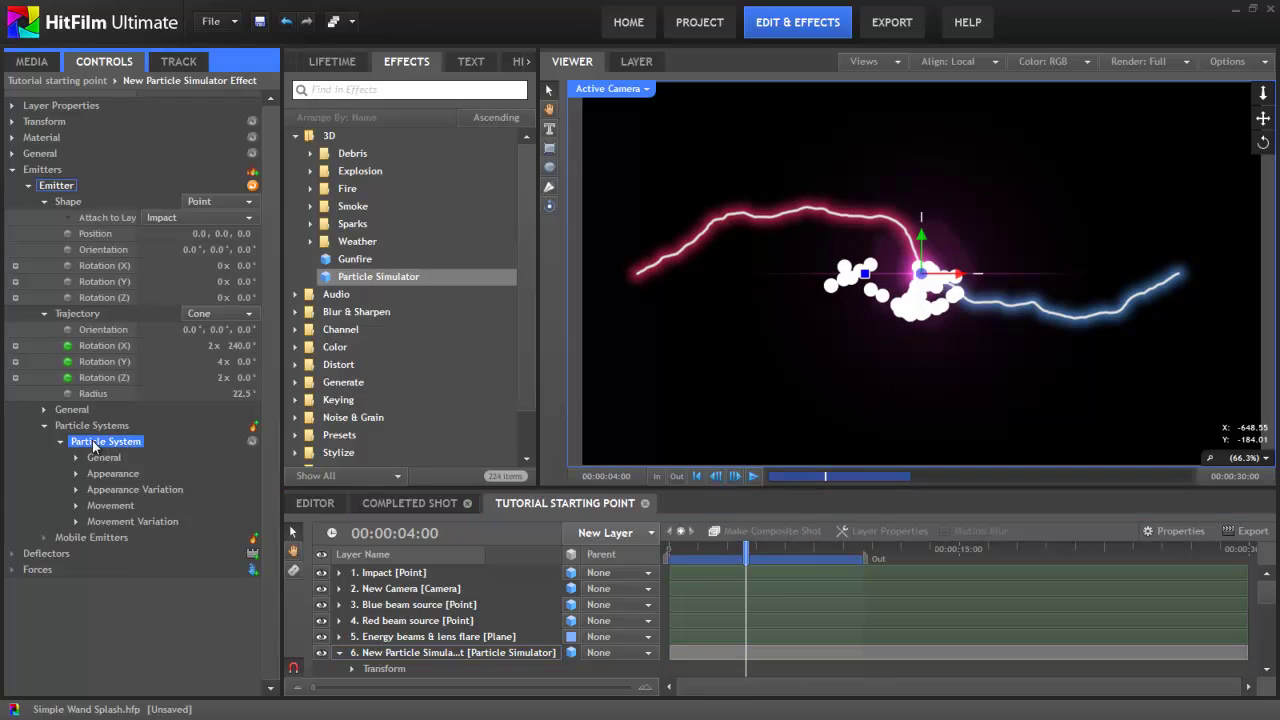
pyautogui.click(77, 506)
pyautogui.scroll(-3, 77, 506)
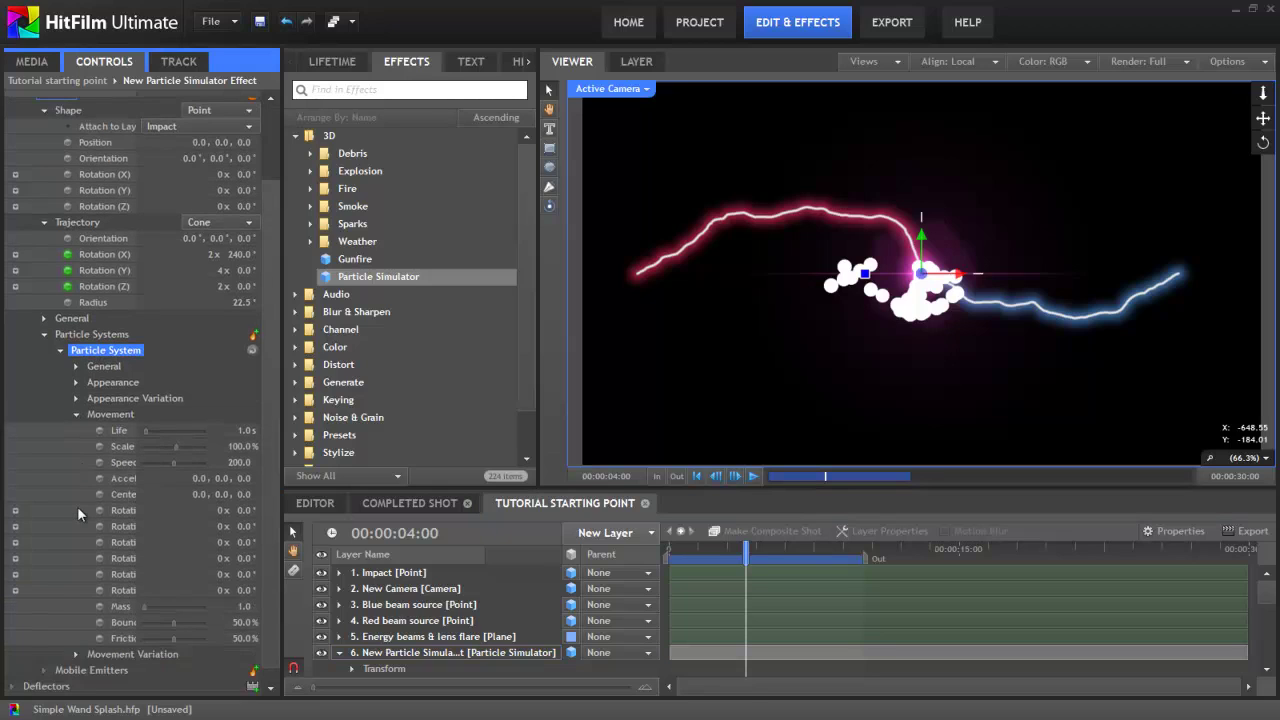
pyautogui.moveTo(142, 96); pyautogui.dragTo(173, 95)
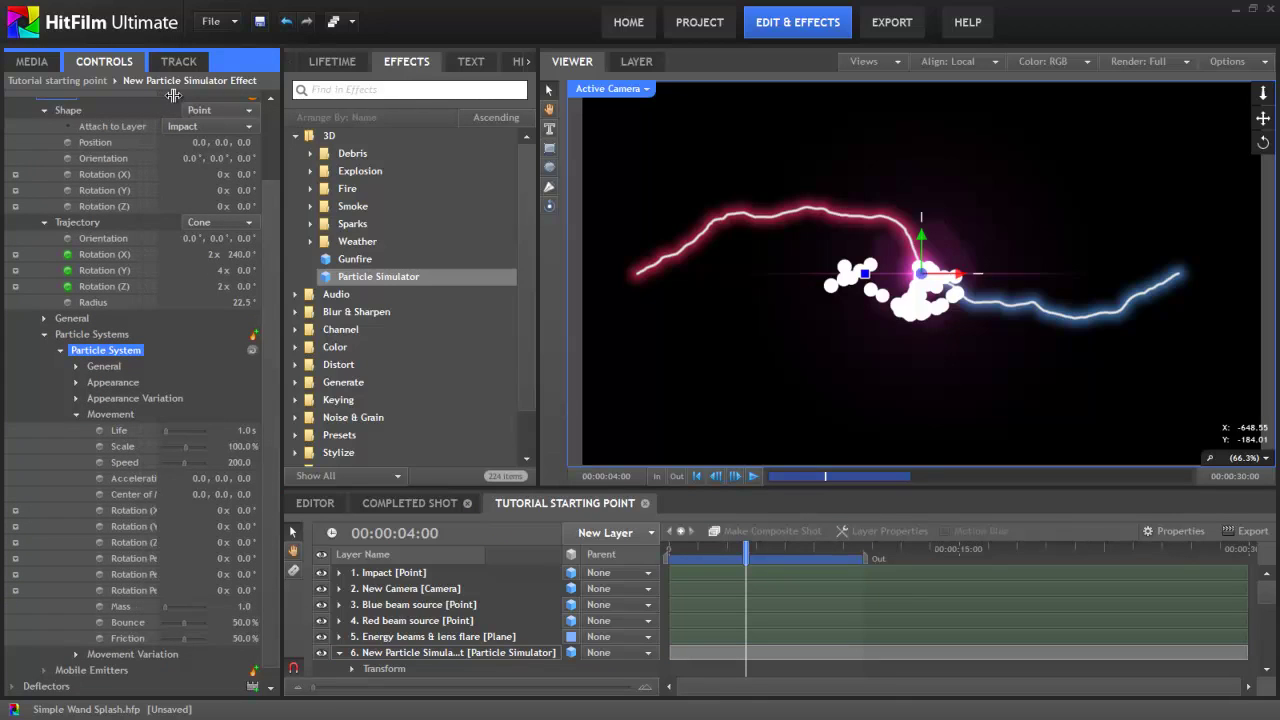
pyautogui.moveTo(283, 276); pyautogui.dragTo(305, 277)
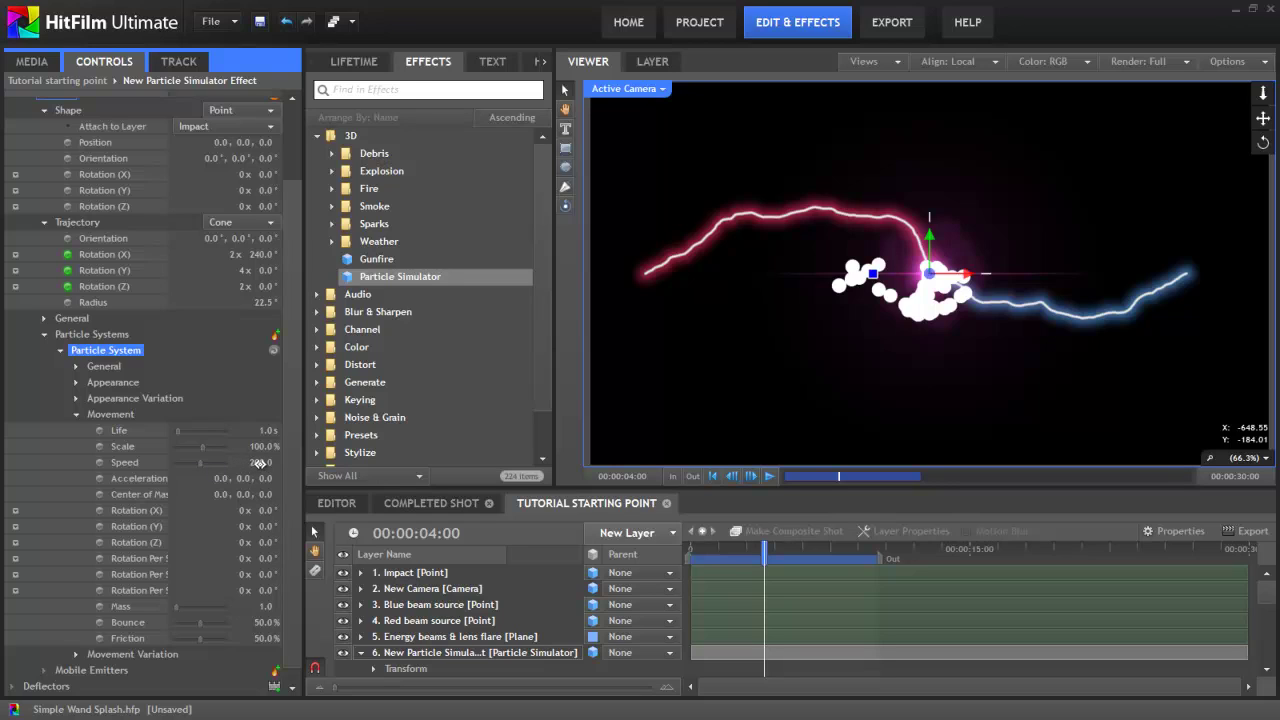
# - Set particle Speed to 500 and drag Scale down to about 24%, then preview
pyautogui.moveTo(259, 463); pyautogui.dragTo(291, 464)
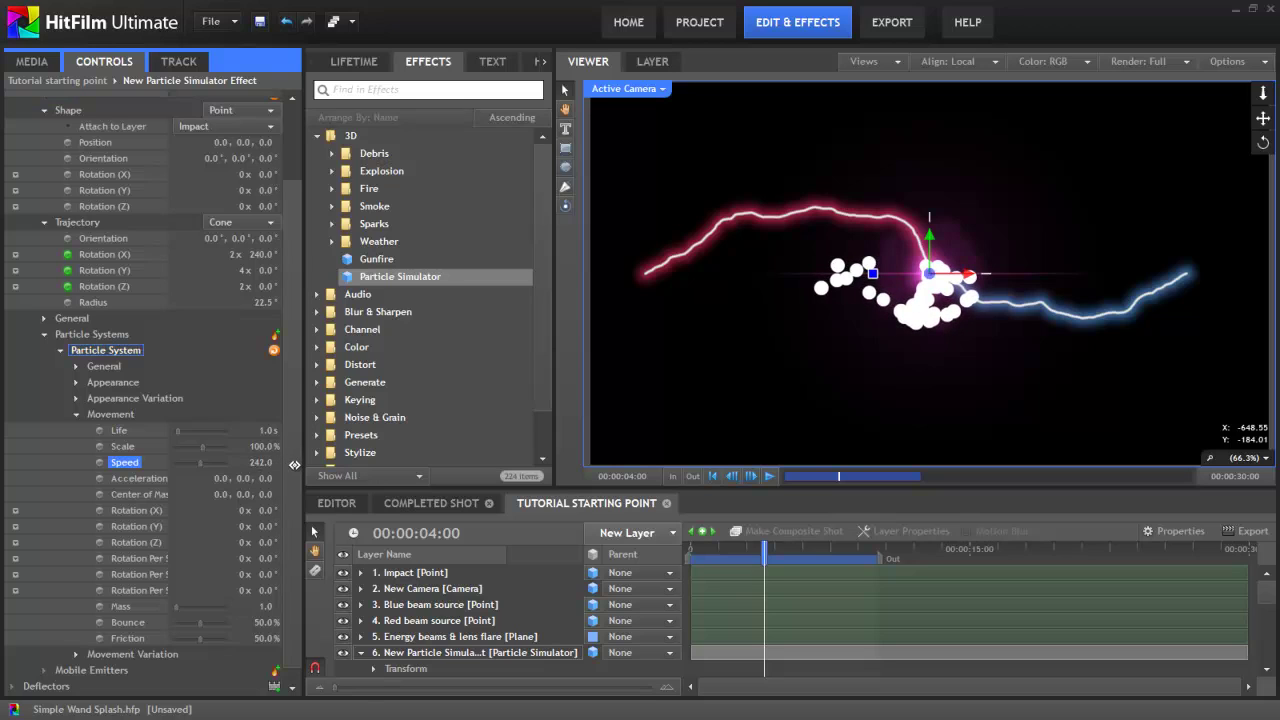
pyautogui.moveTo(295, 465); pyautogui.dragTo(516, 471)
pyautogui.click(261, 460)
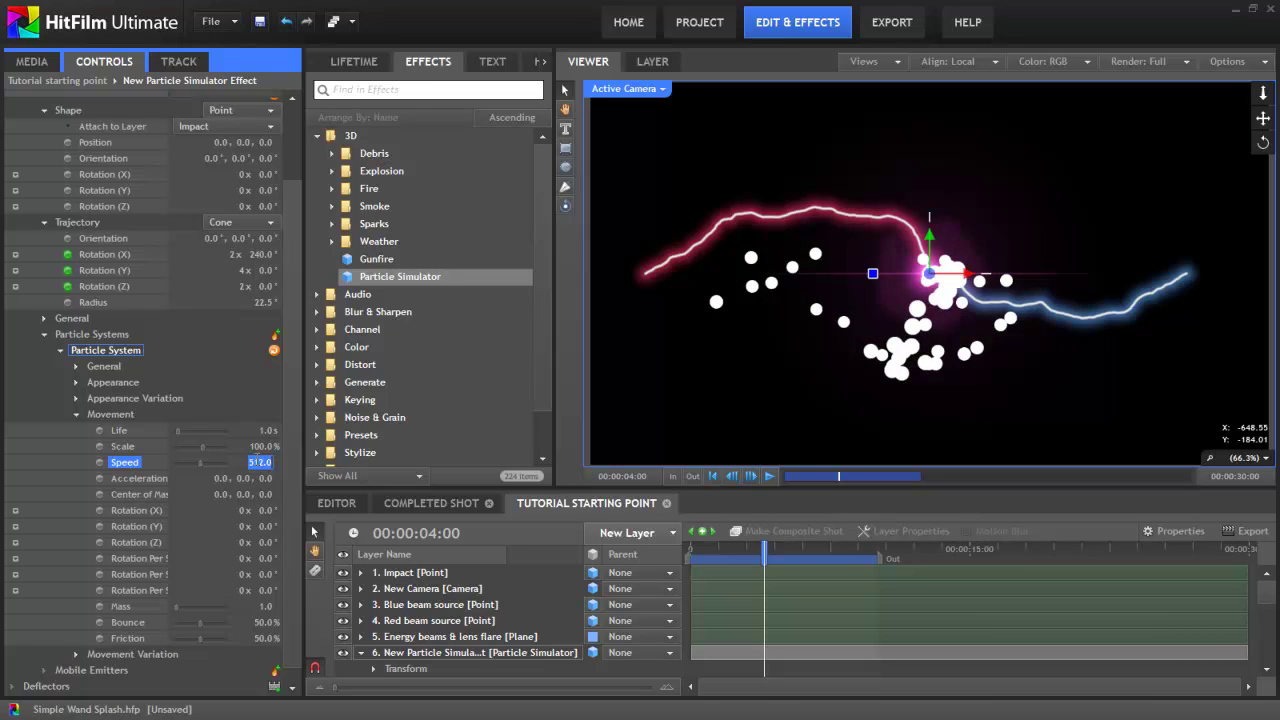
pyautogui.press('Return')
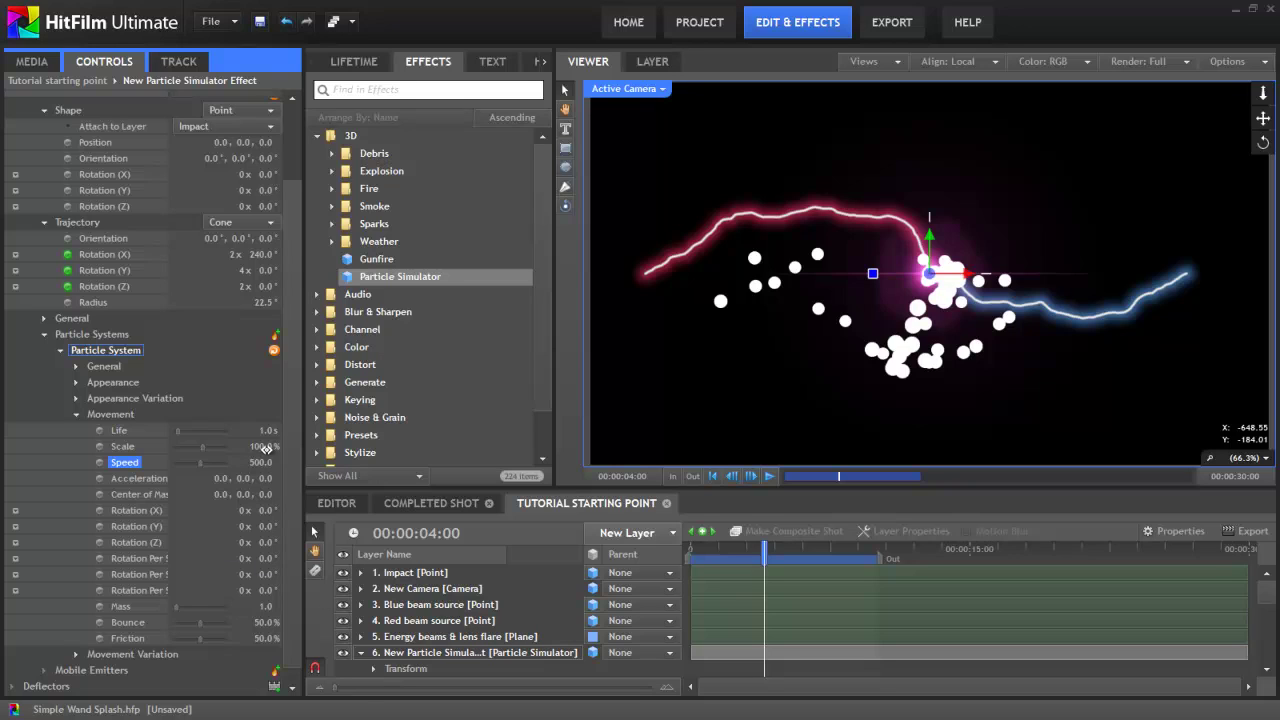
pyautogui.moveTo(263, 447); pyautogui.dragTo(201, 445)
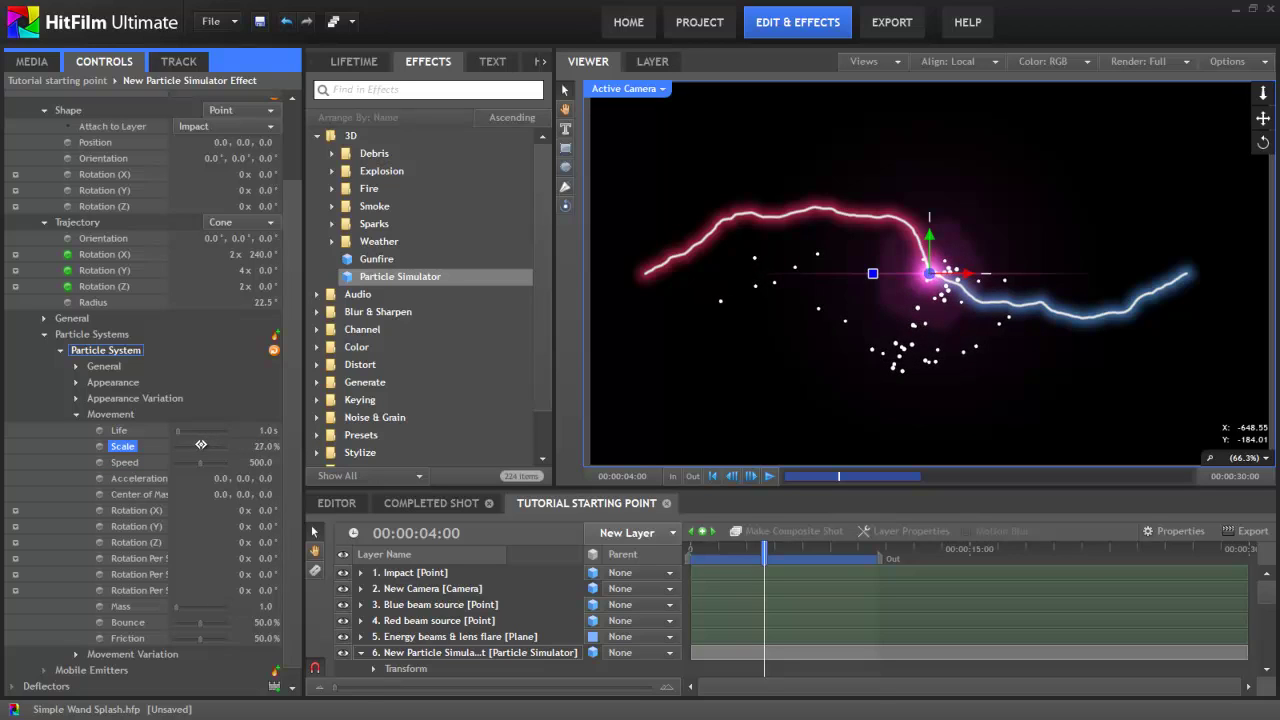
pyautogui.moveTo(693, 542); pyautogui.dragTo(748, 548)
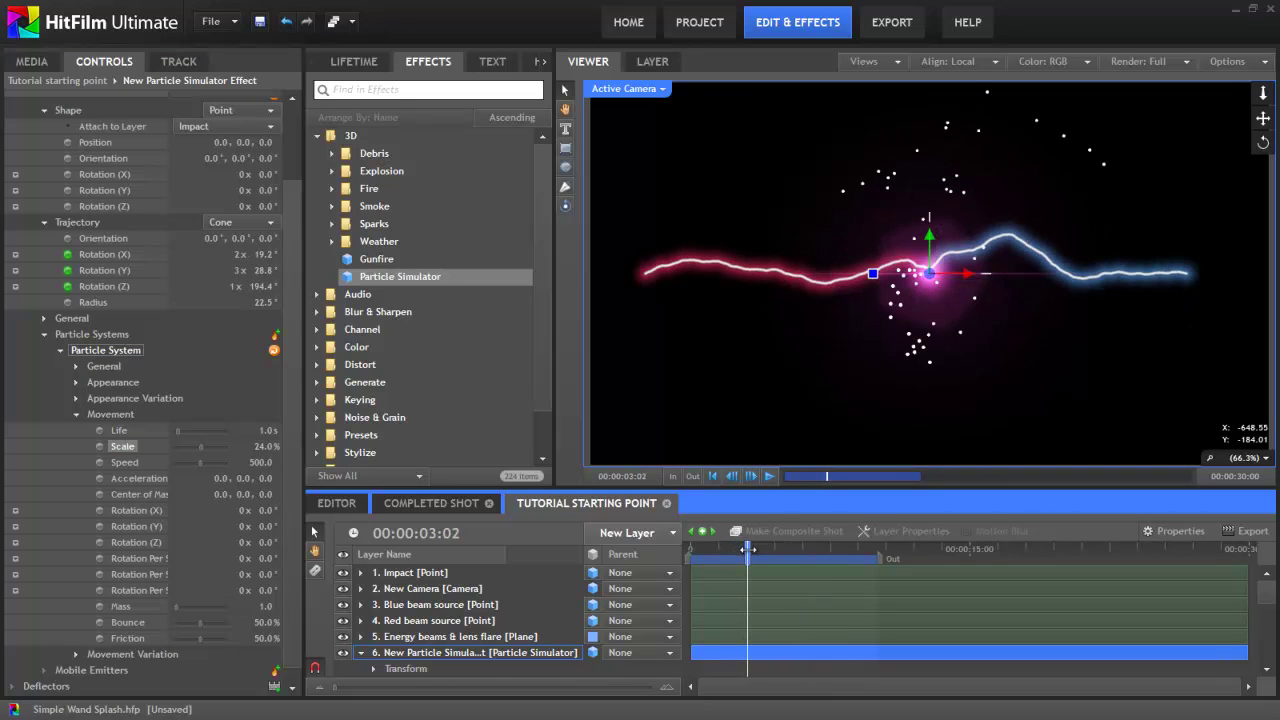
# - Expand Movement Variation, set particle Scale to 15%, and preview the smaller specks
pyautogui.click(76, 654)
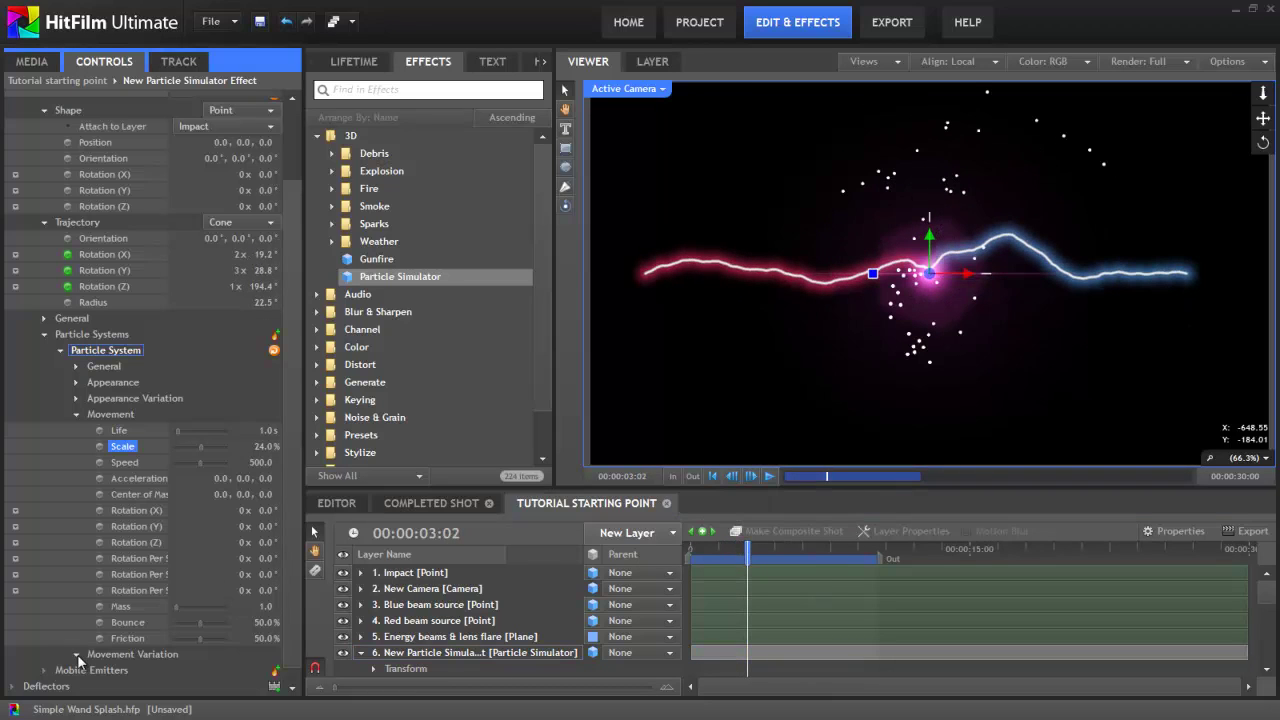
pyautogui.scroll(-5, 75, 583)
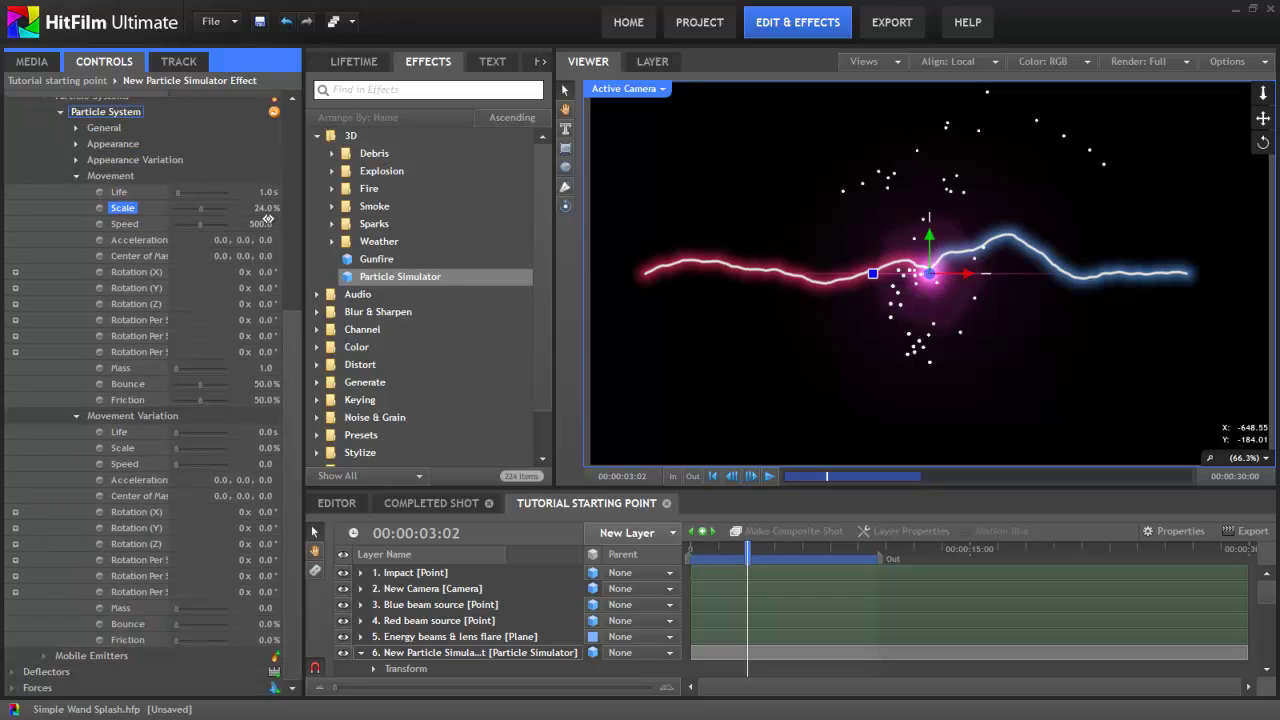
pyautogui.click(264, 210)
pyautogui.write('15')
pyautogui.press('Return')
pyautogui.press('Return')
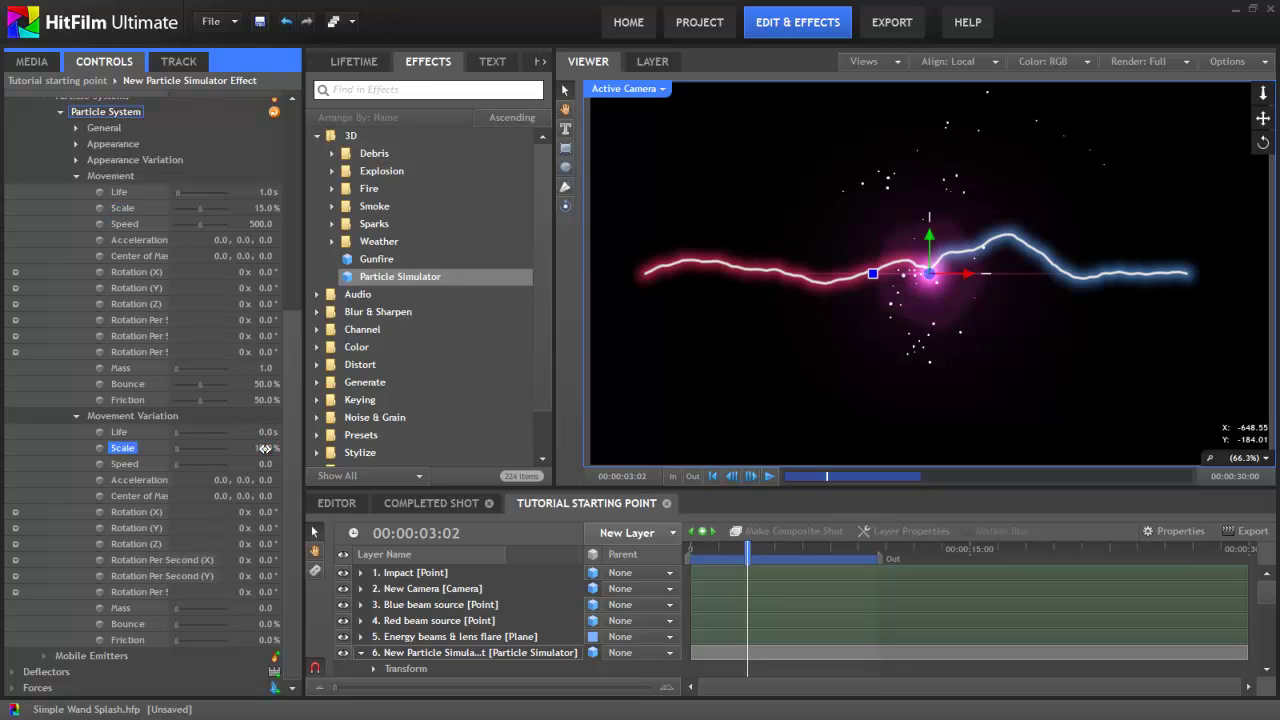
pyautogui.moveTo(695, 555); pyautogui.dragTo(764, 550)
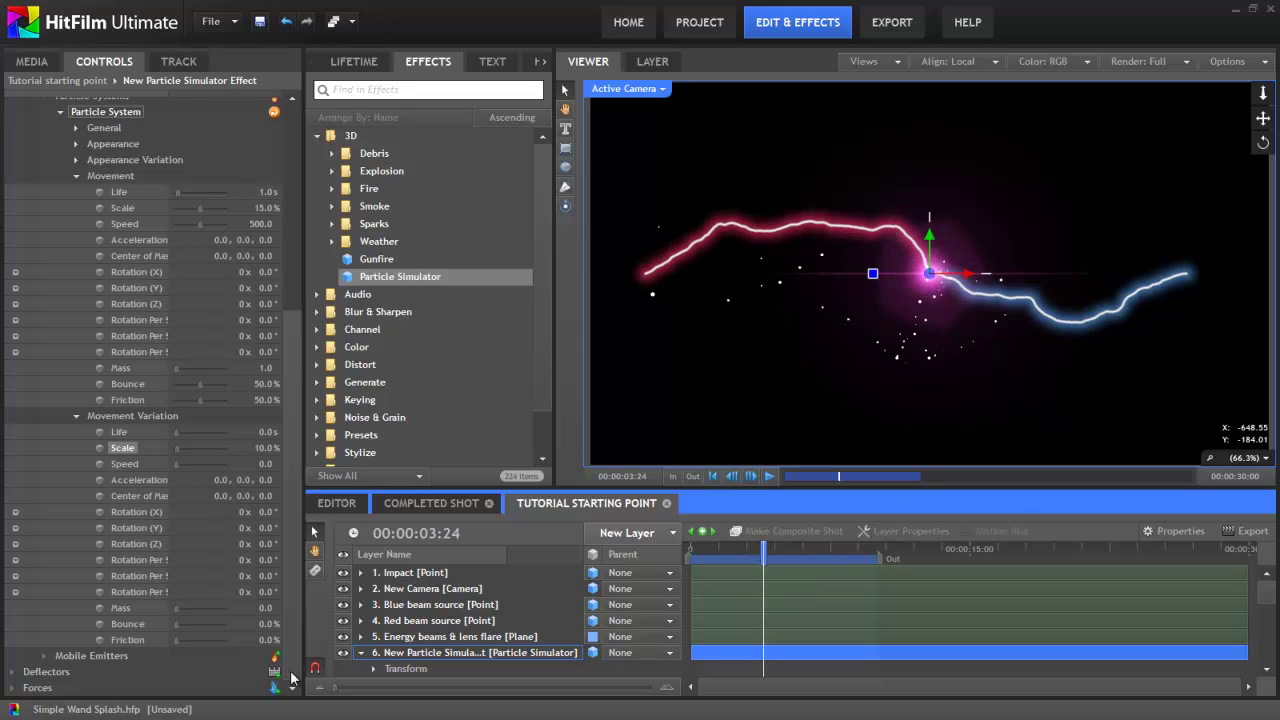
# - Add a Global Direction force, preview the falling particles, and fit the viewer to the frame
pyautogui.click(295, 688)
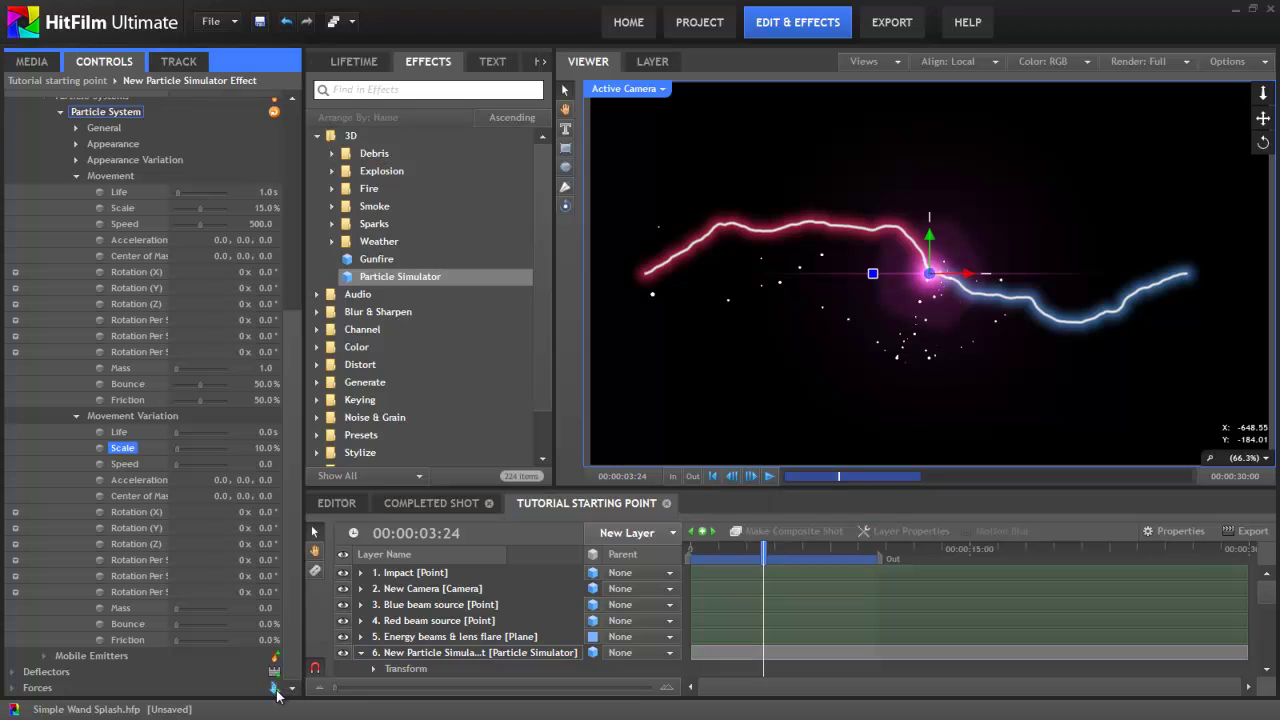
pyautogui.click(275, 689)
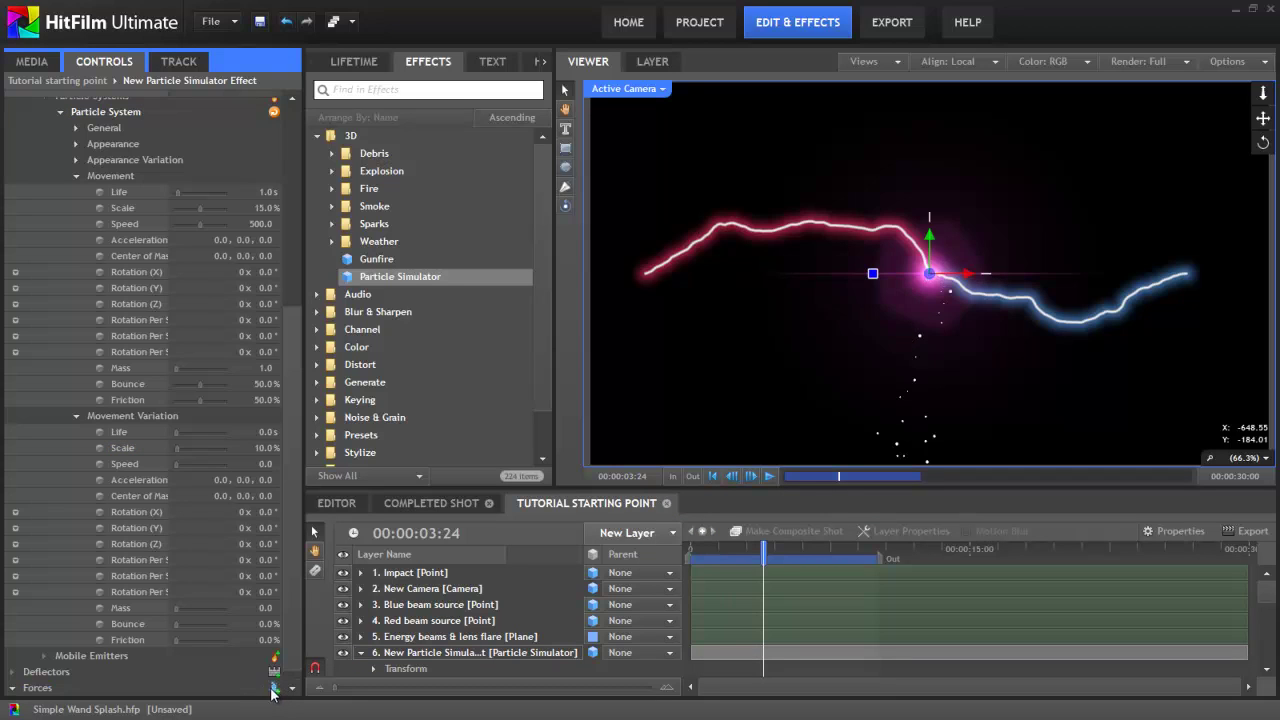
pyautogui.scroll(-1, 24, 687)
pyautogui.click(28, 688)
pyautogui.scroll(-3, 95, 651)
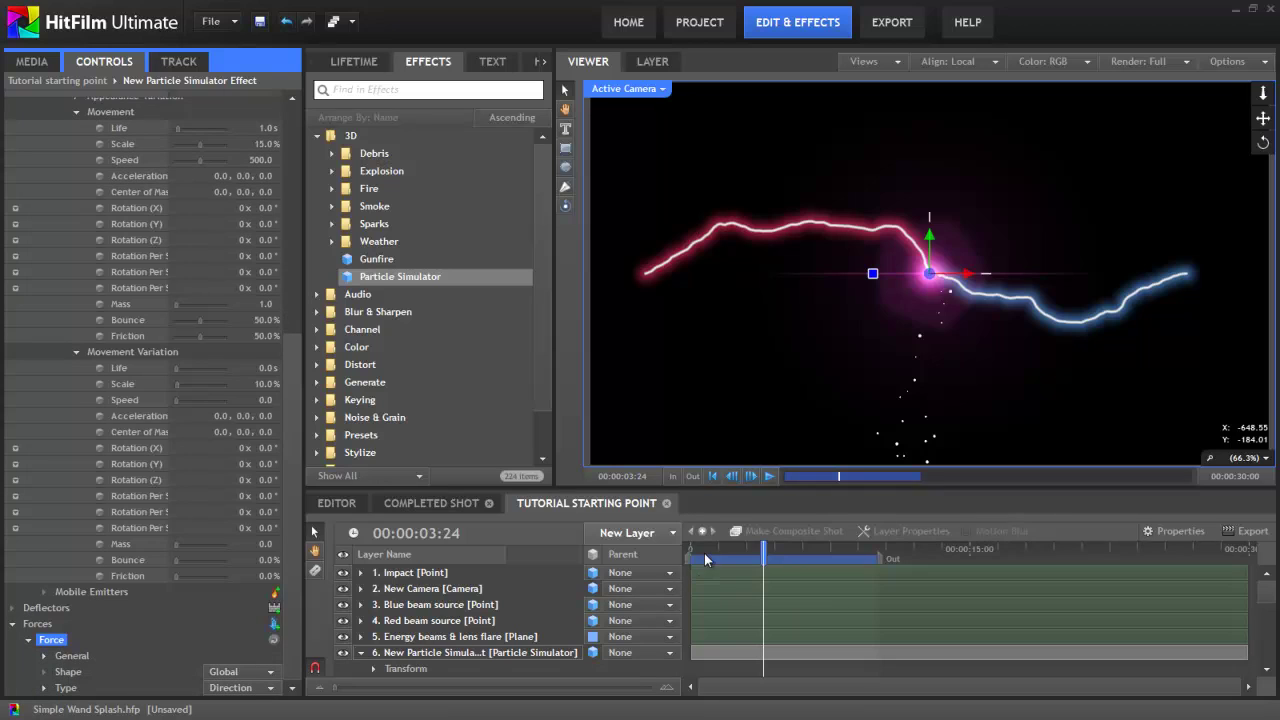
pyautogui.moveTo(693, 547); pyautogui.dragTo(820, 550)
pyautogui.scroll(2, 950, 327)
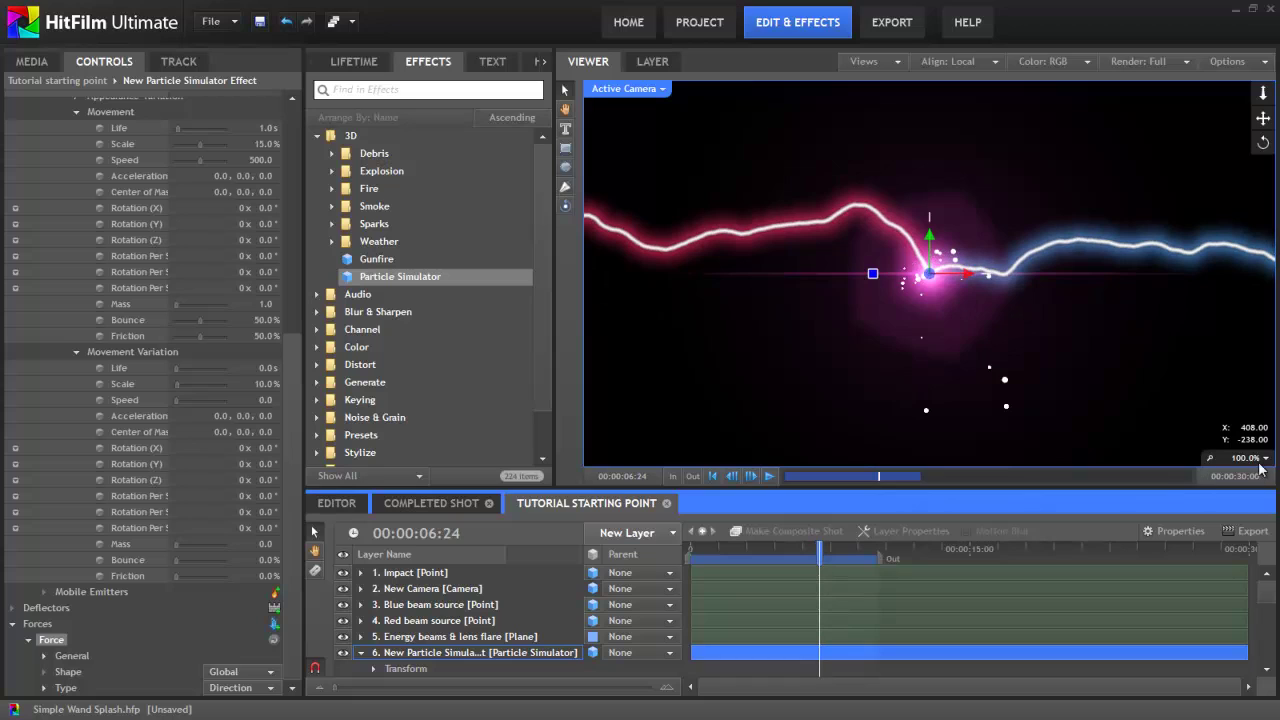
pyautogui.click(1246, 457)
pyautogui.click(1228, 604)
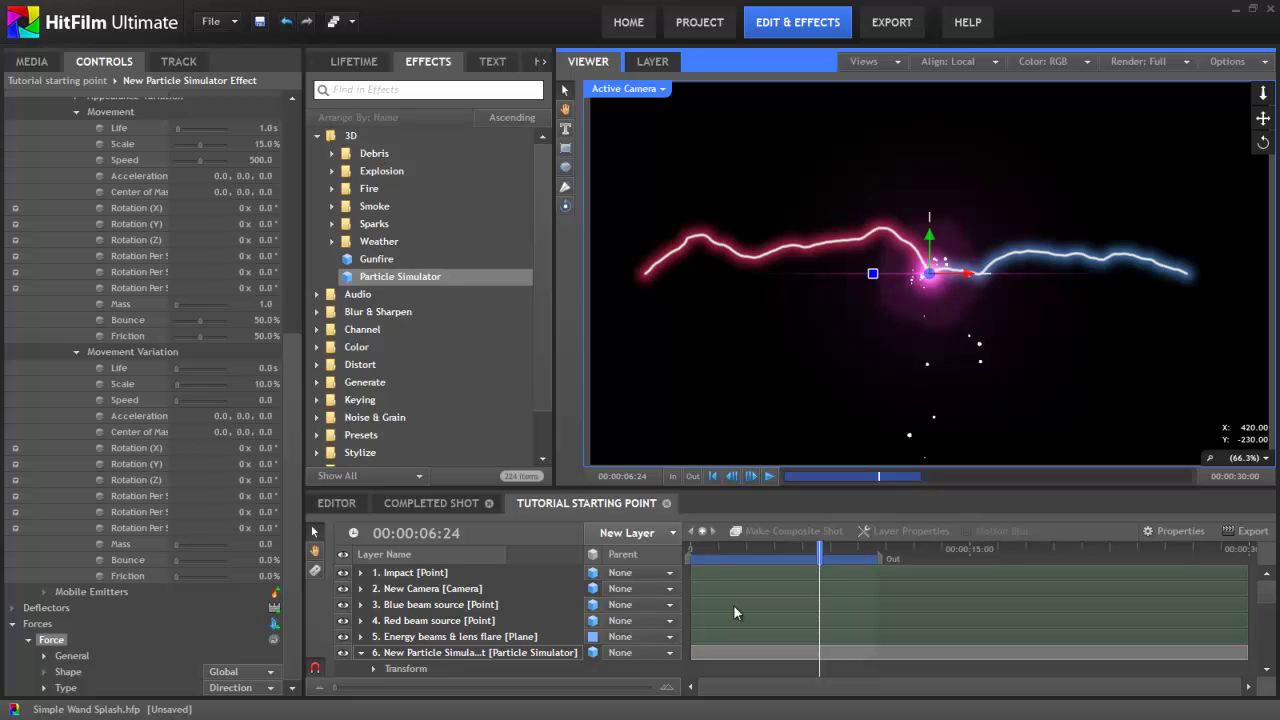
# - Insert a cuboid deflector and drag it down to just below the beams' meeting point
pyautogui.moveTo(698, 552); pyautogui.dragTo(771, 548)
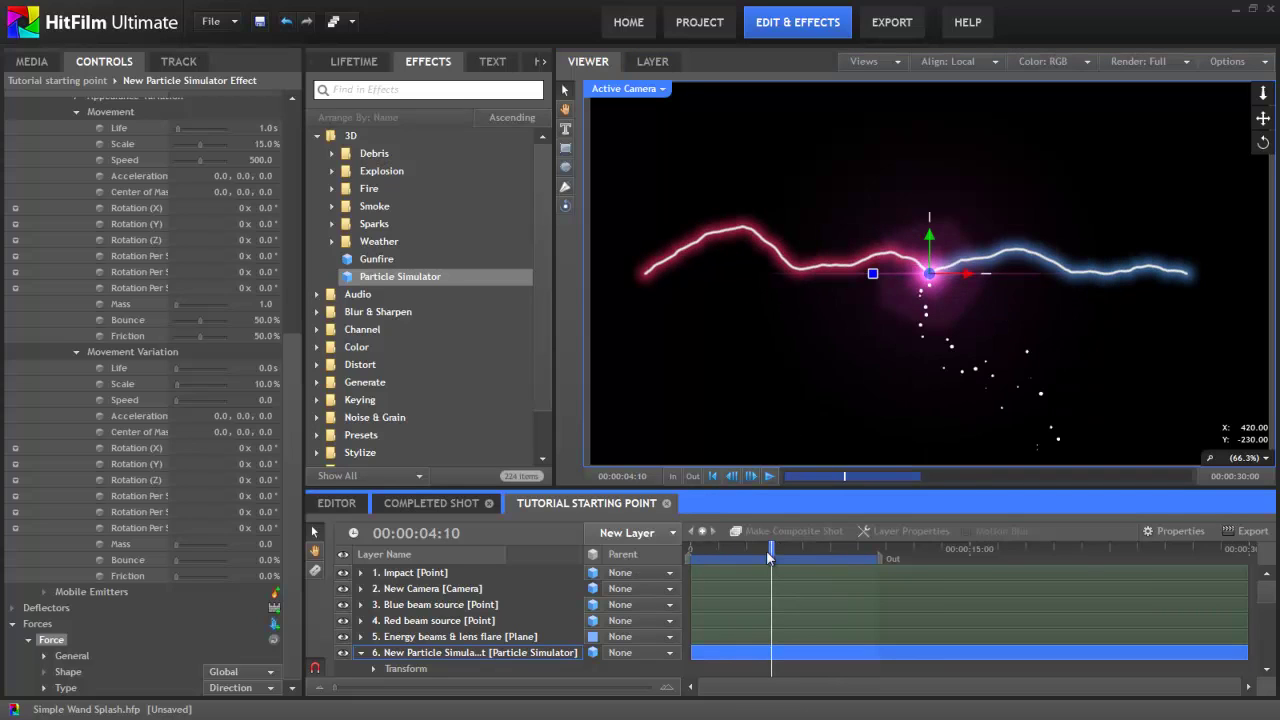
pyautogui.click(45, 609)
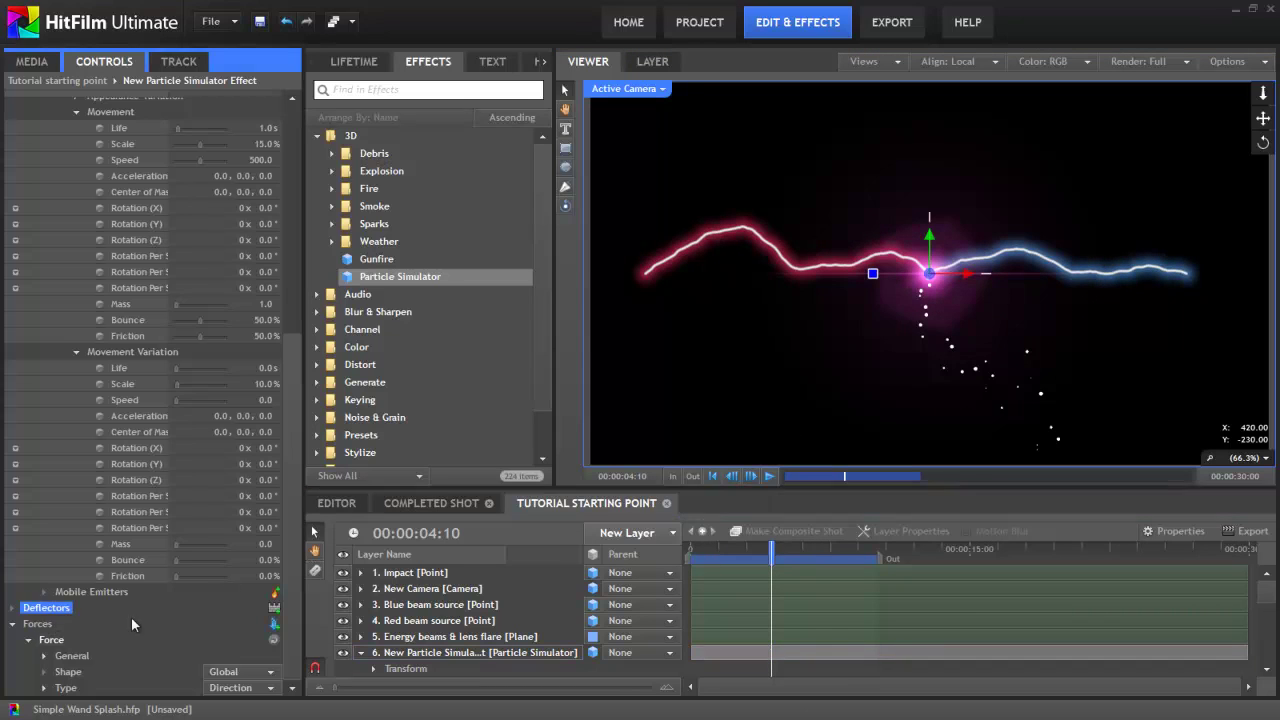
pyautogui.click(275, 608)
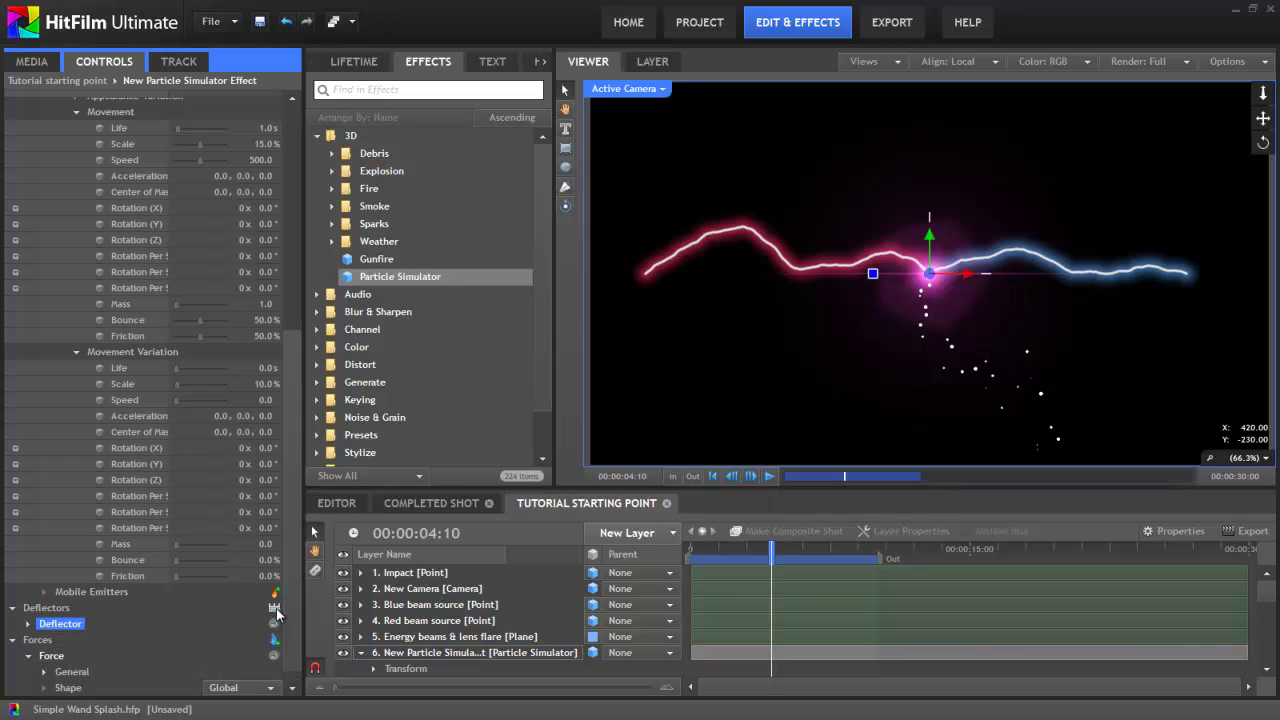
pyautogui.click(28, 624)
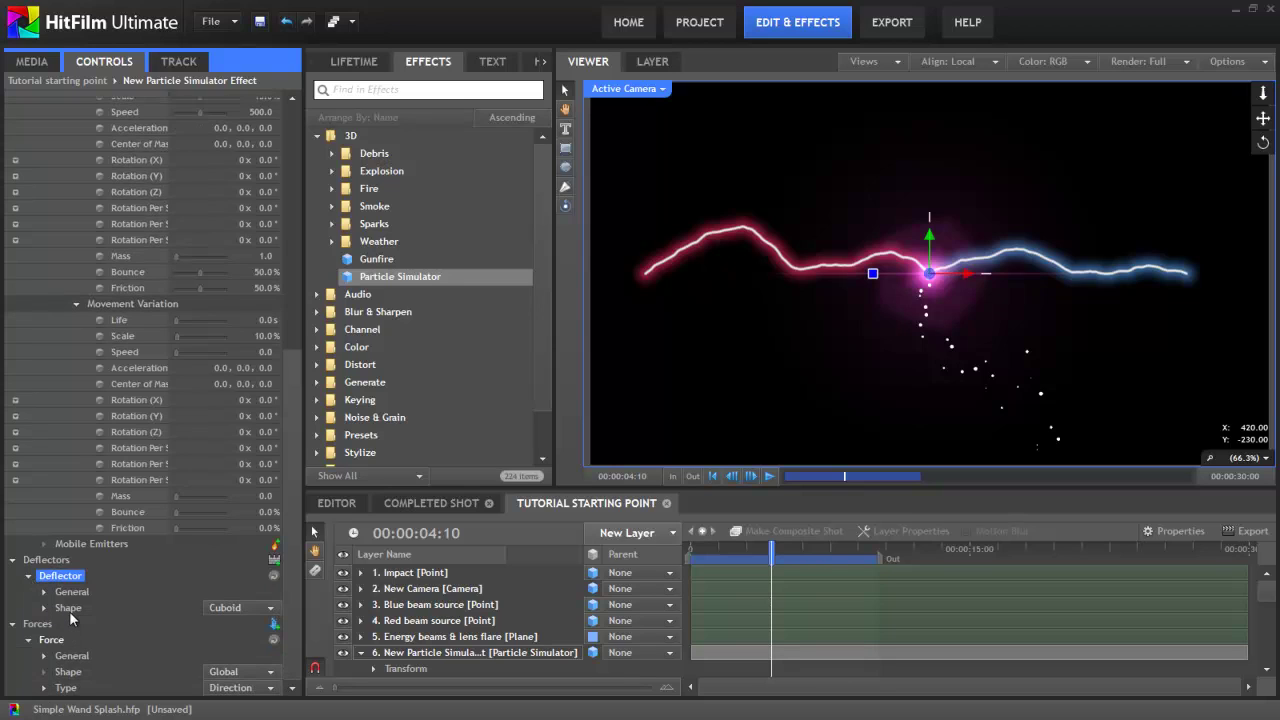
pyautogui.click(68, 608)
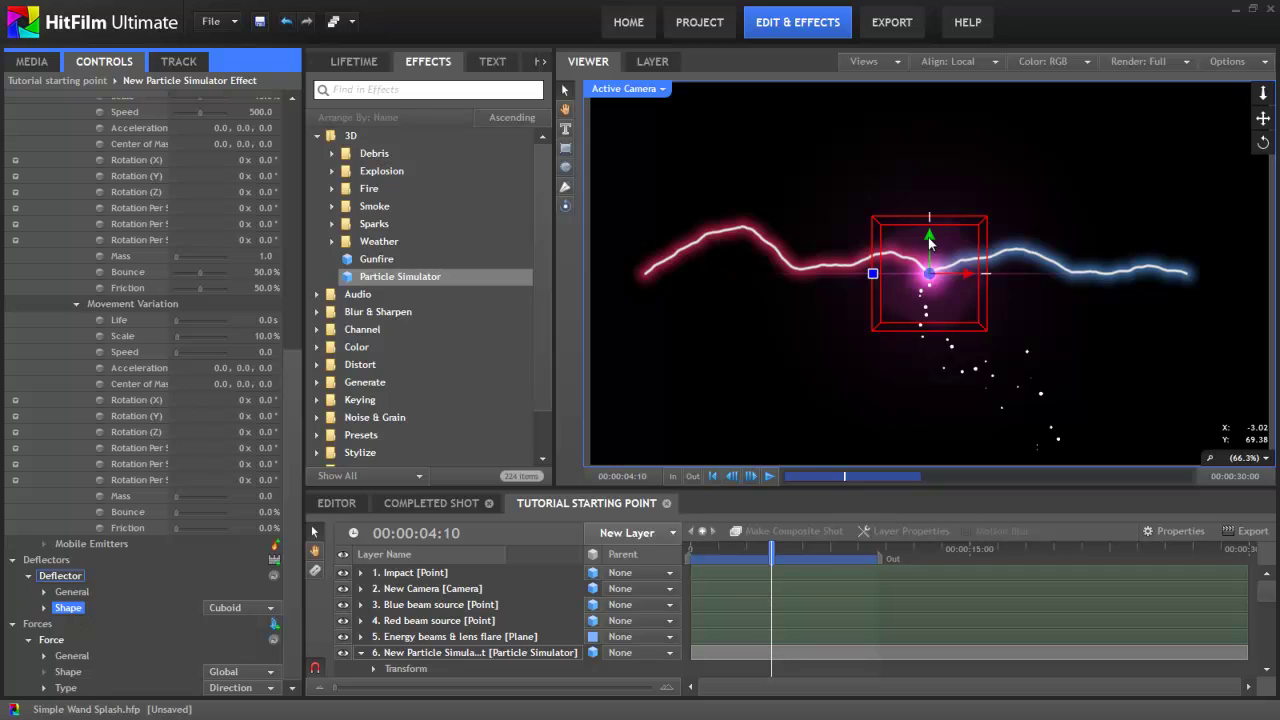
pyautogui.moveTo(930, 240); pyautogui.dragTo(941, 315)
pyautogui.moveTo(700, 546); pyautogui.dragTo(786, 547)
# - Create a plane layer named Floor and set its X orientation to 90° so it lies flat
pyautogui.click(737, 548)
pyautogui.click(627, 533)
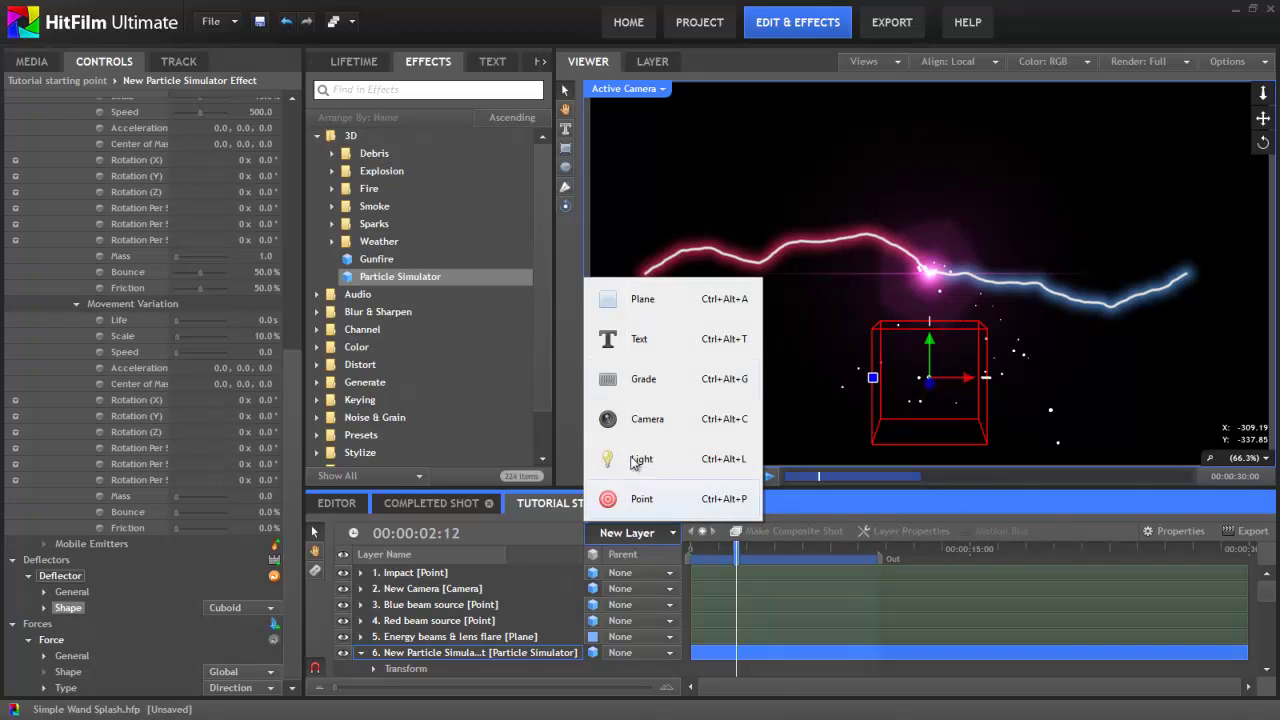
pyautogui.click(642, 302)
pyautogui.write('Floor')
pyautogui.click(728, 440)
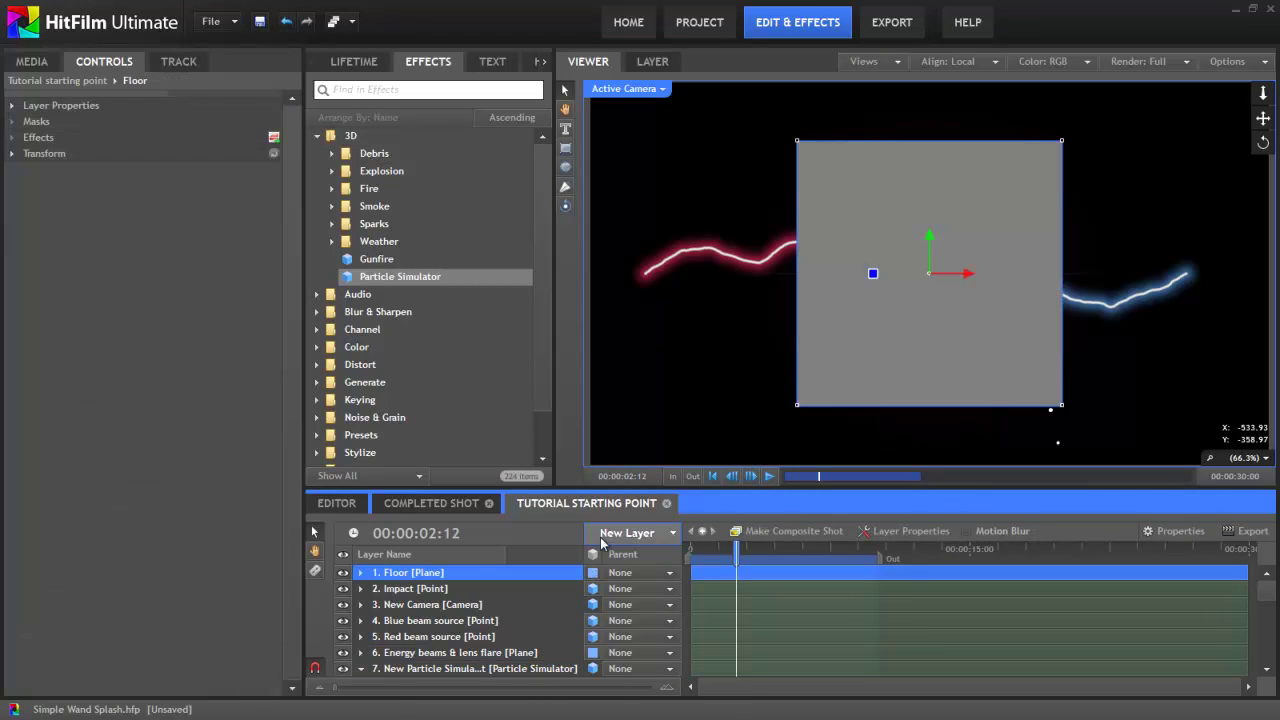
pyautogui.click(12, 153)
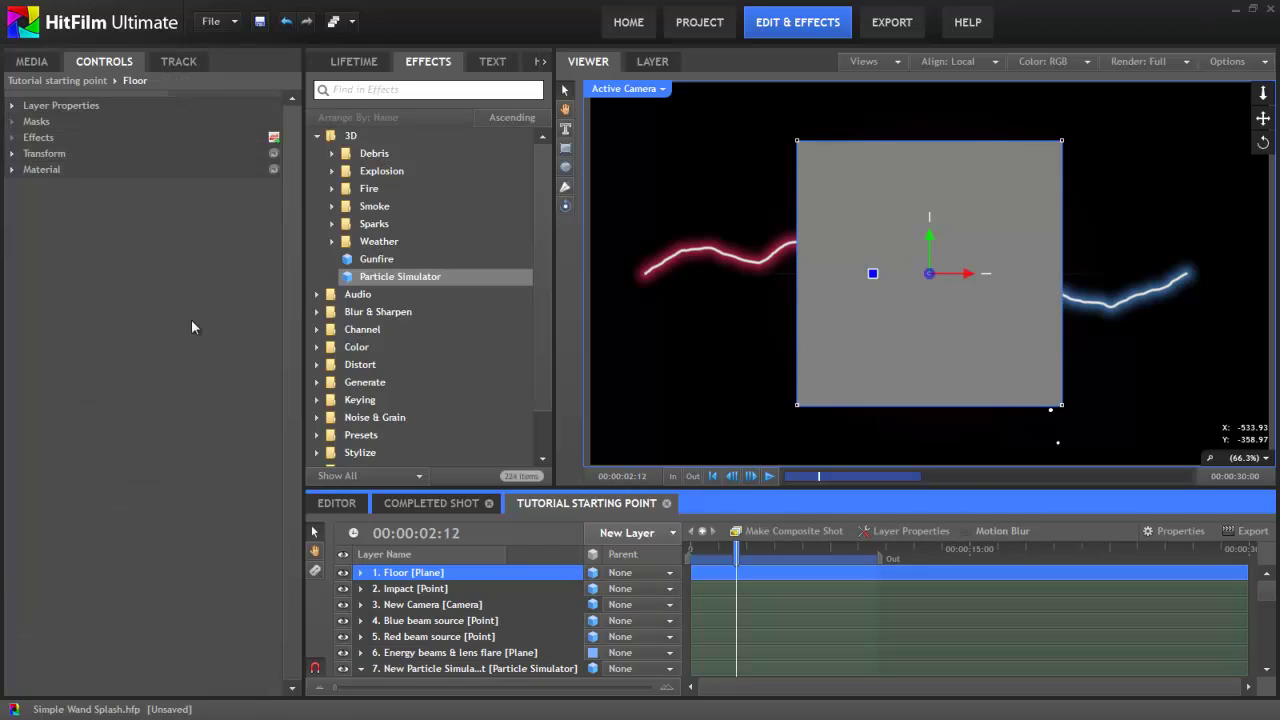
pyautogui.click(216, 236)
pyautogui.write('90')
pyautogui.press('Return')
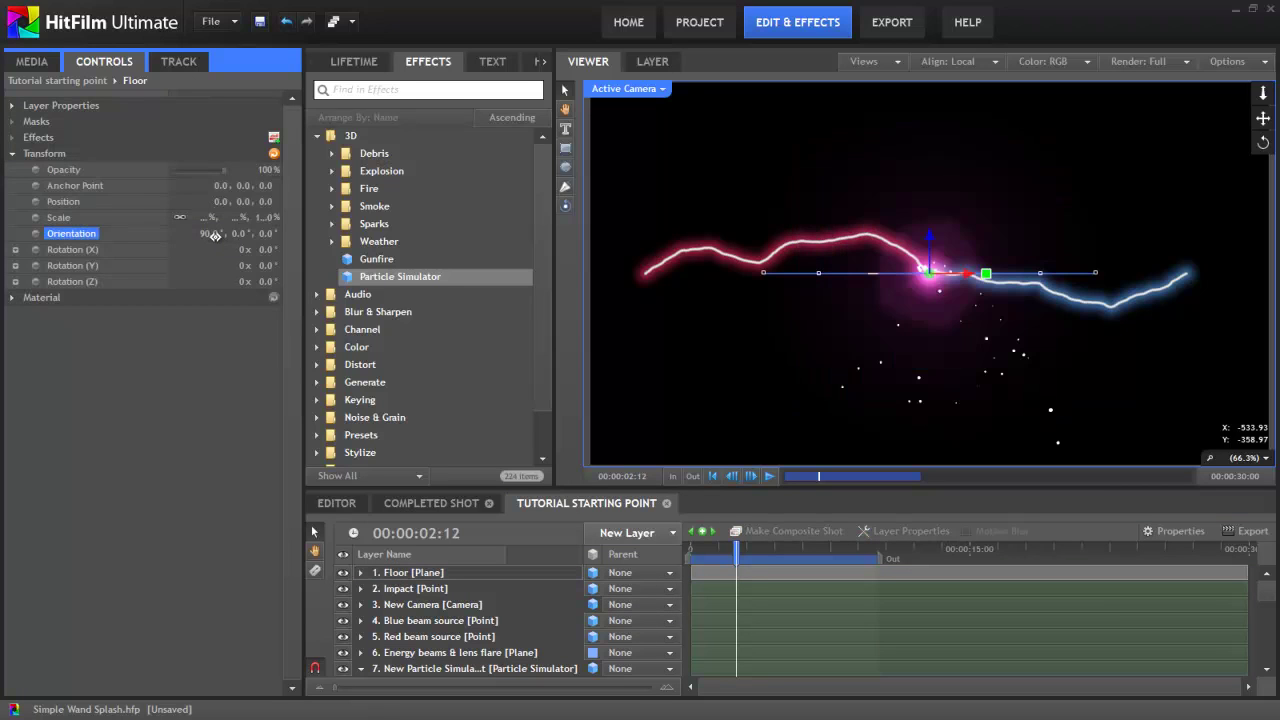
# - Set the particle deflector's Shape to Layer with Floor as its source layer
pyautogui.click(453, 670)
pyautogui.scroll(-10, 166, 543)
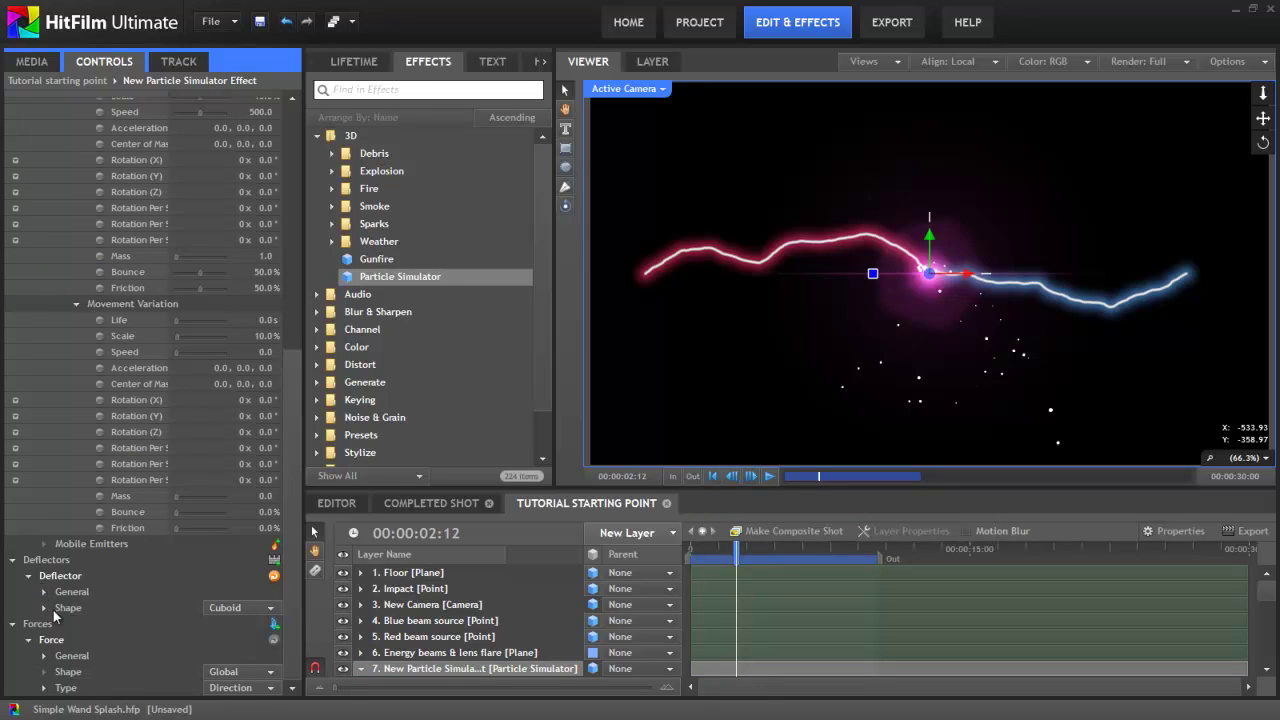
pyautogui.click(225, 607)
pyautogui.click(223, 625)
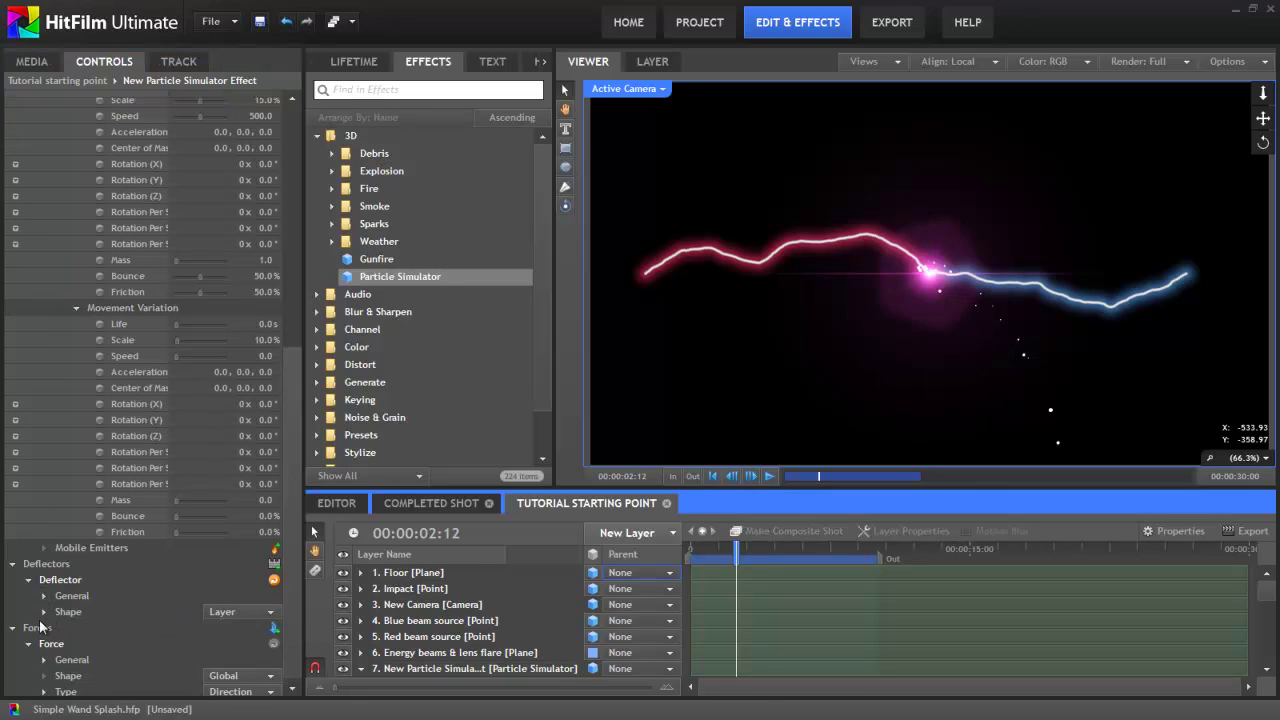
pyautogui.click(44, 612)
pyautogui.click(197, 643)
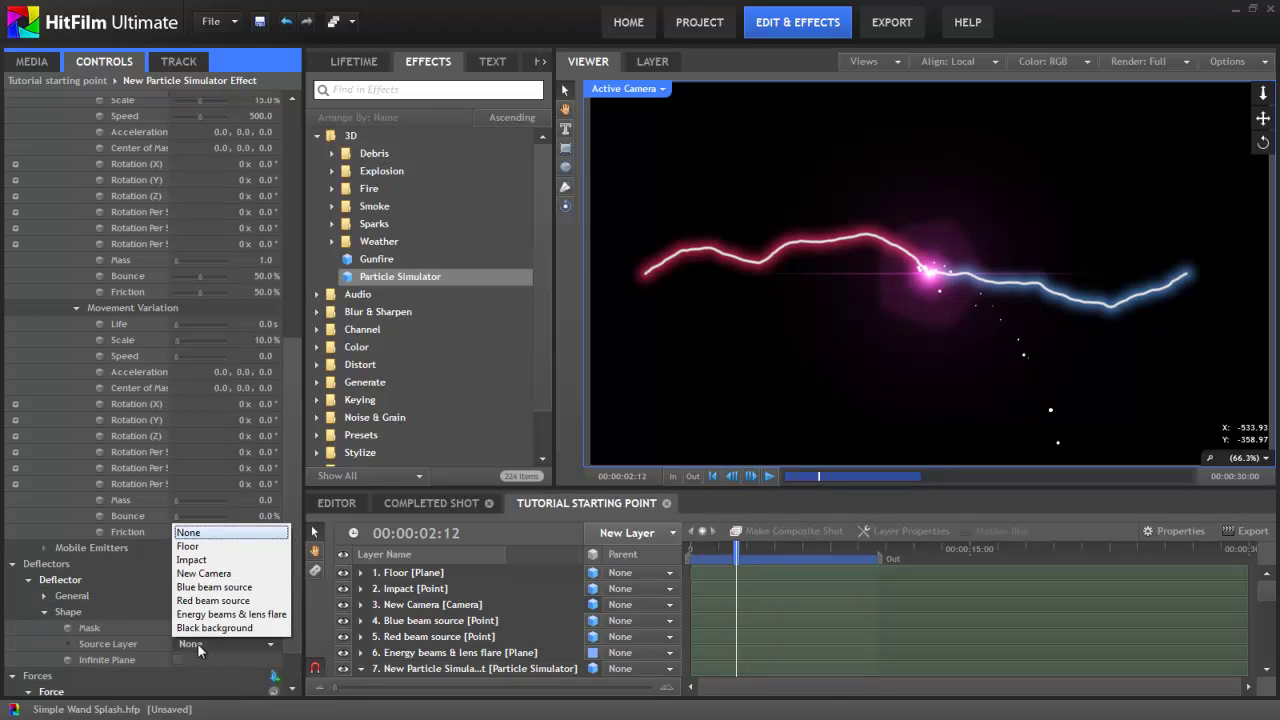
pyautogui.click(188, 546)
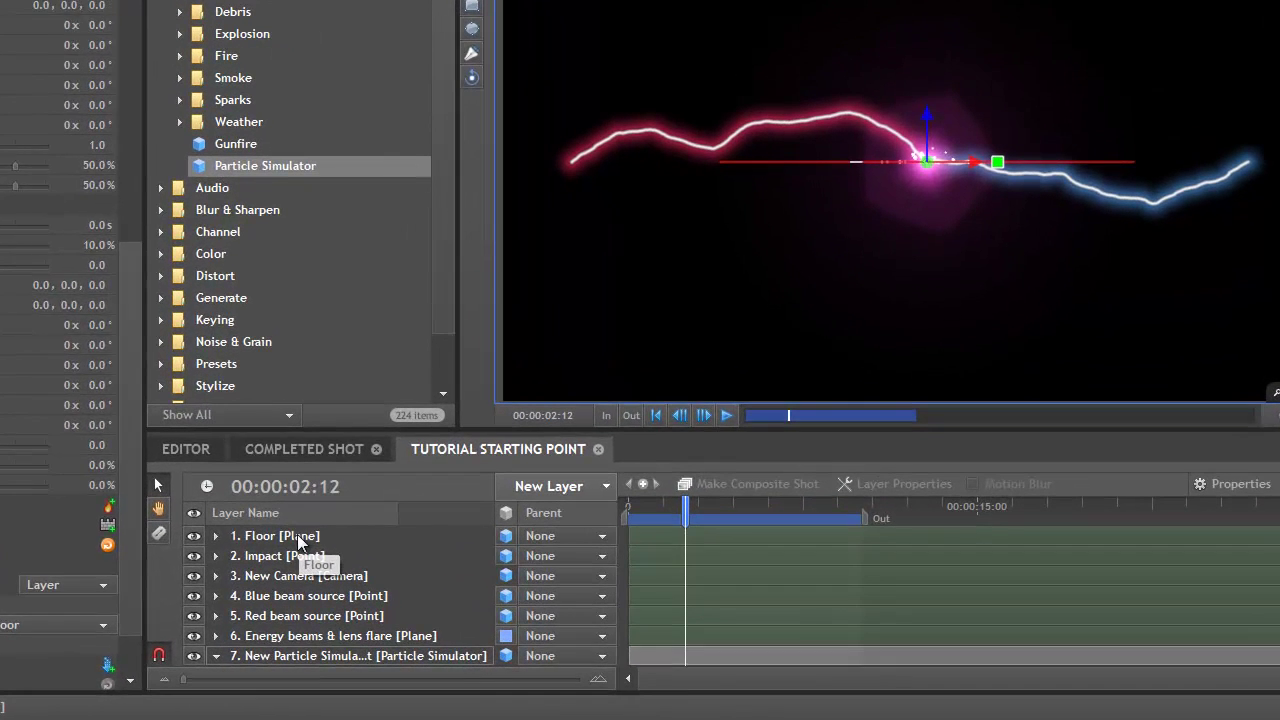
# - Lower the Floor plane and move it below the Energy beams & lens flare layer
pyautogui.click(421, 571)
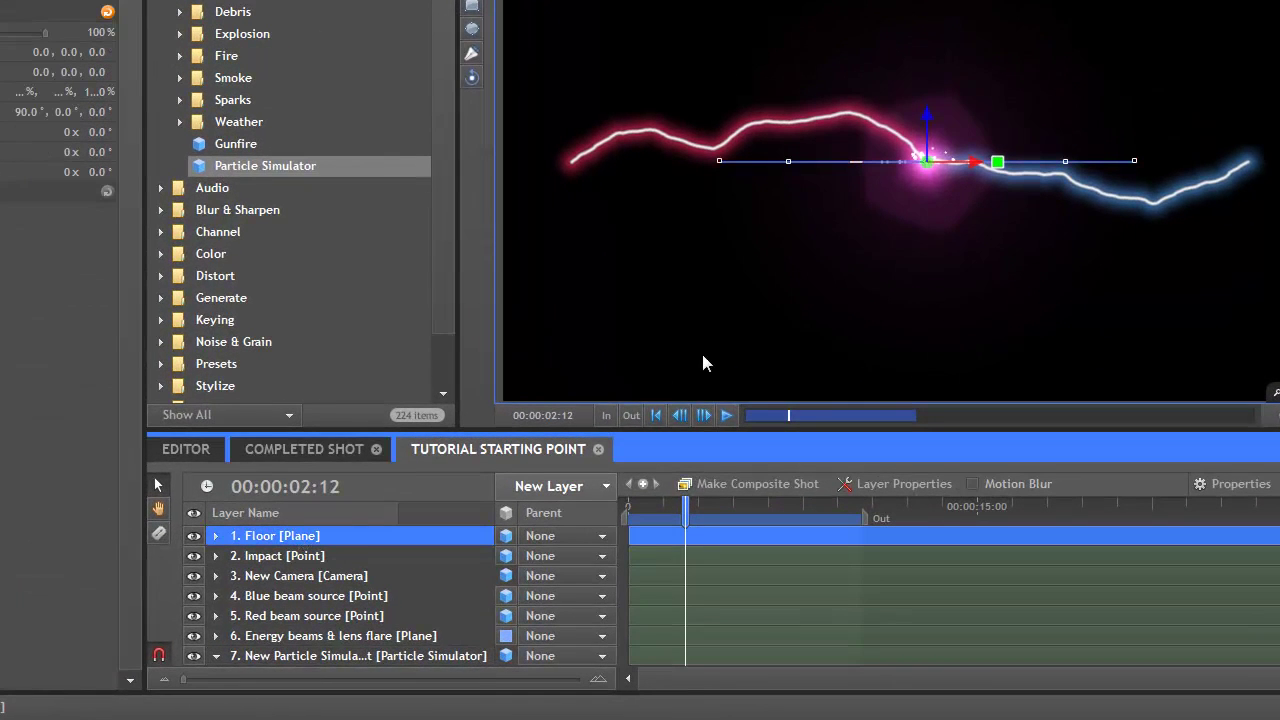
pyautogui.moveTo(923, 116); pyautogui.dragTo(933, 186)
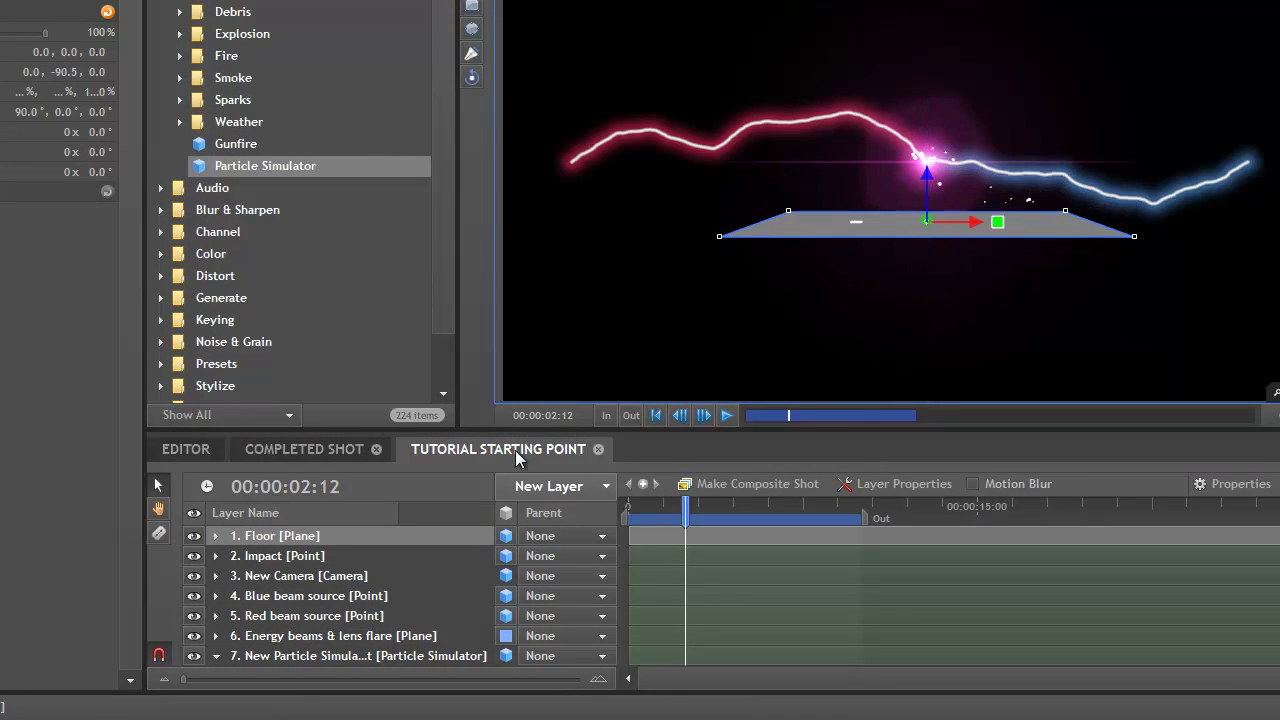
pyautogui.click(372, 645)
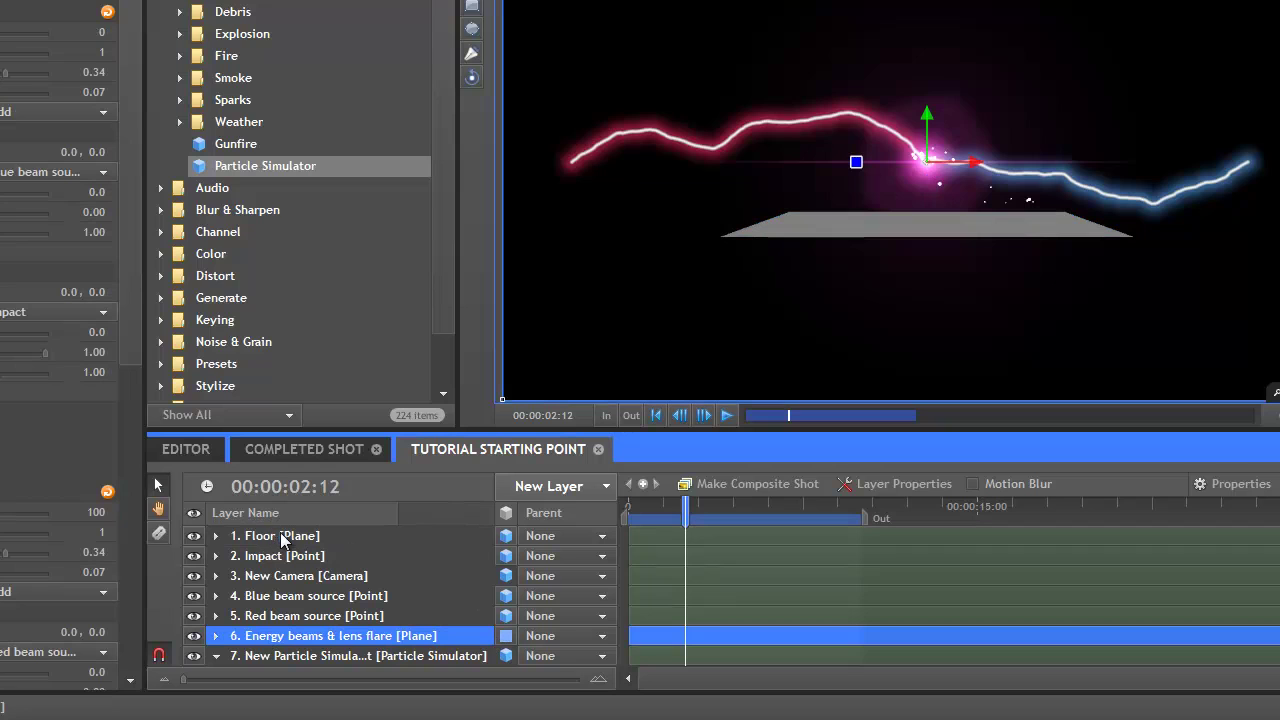
pyautogui.moveTo(285, 540); pyautogui.dragTo(291, 650)
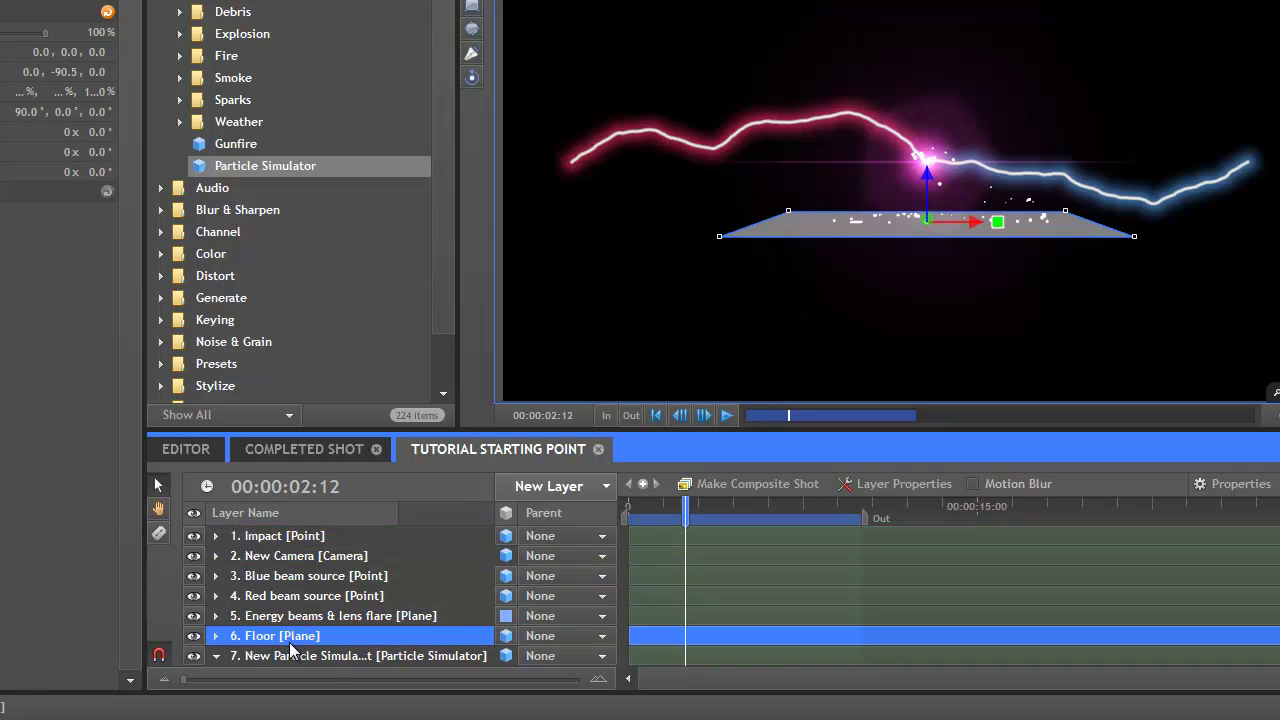
# - Adjust the Floor height to about Y -250 and preview particles landing on it
pyautogui.moveTo(927, 175)
pyautogui.mouseDown()
pyautogui.moveTo(929, 158)
pyautogui.moveTo(921, 210)
pyautogui.moveTo(921, 188)
pyautogui.mouseUp()
pyautogui.moveTo(641, 514); pyautogui.dragTo(680, 518)
pyautogui.moveTo(910, 237); pyautogui.dragTo(921, 287)
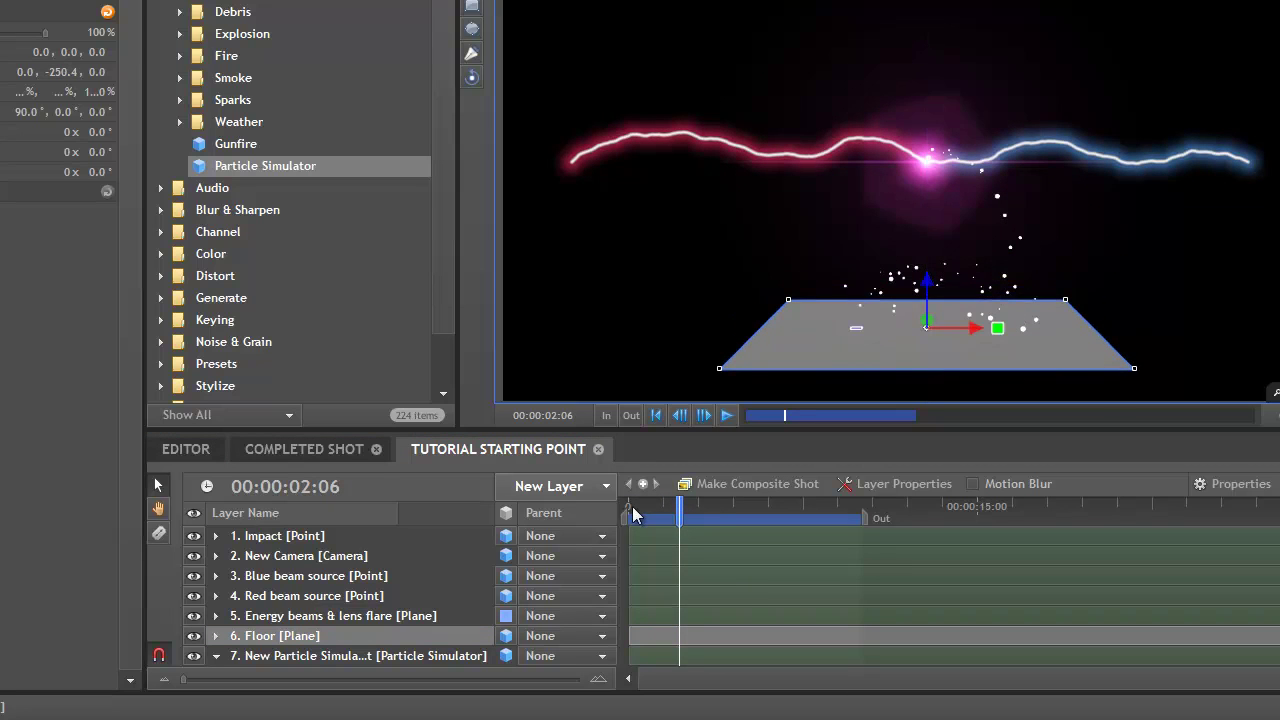
pyautogui.moveTo(646, 512)
pyautogui.mouseDown()
pyautogui.moveTo(634, 508)
pyautogui.moveTo(653, 506)
pyautogui.mouseUp()
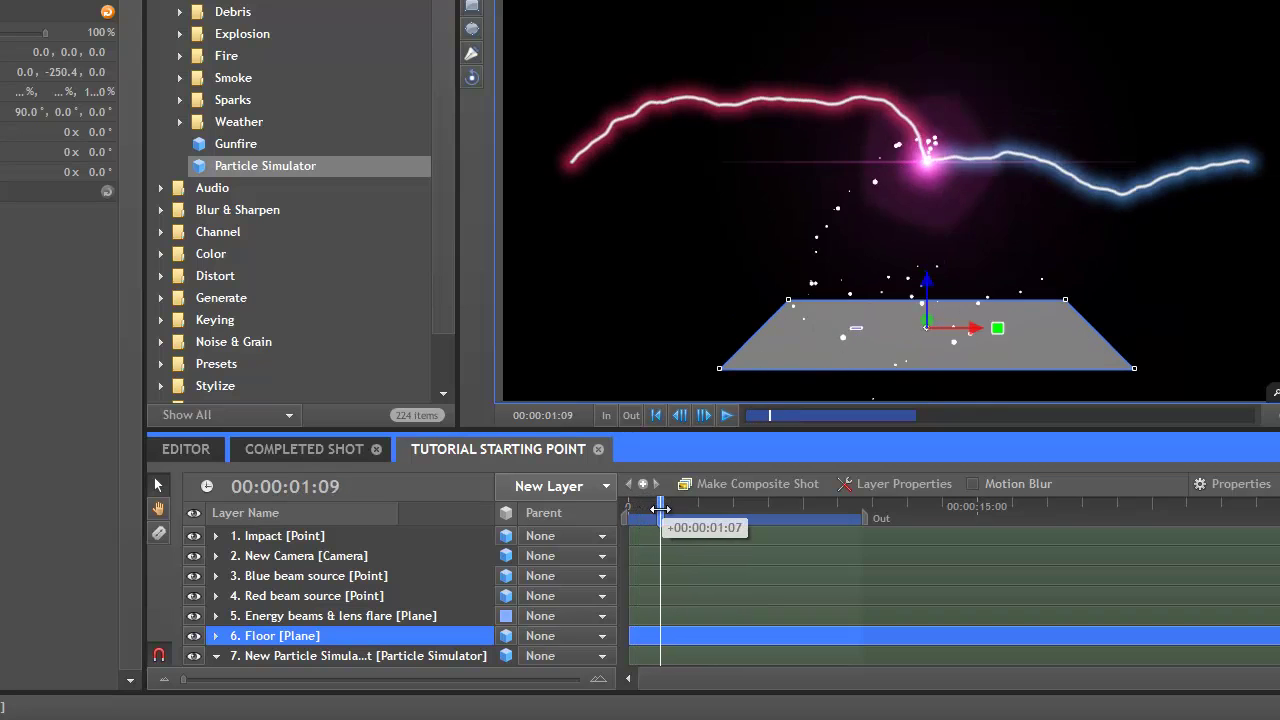
pyautogui.moveTo(661, 509); pyautogui.dragTo(715, 523)
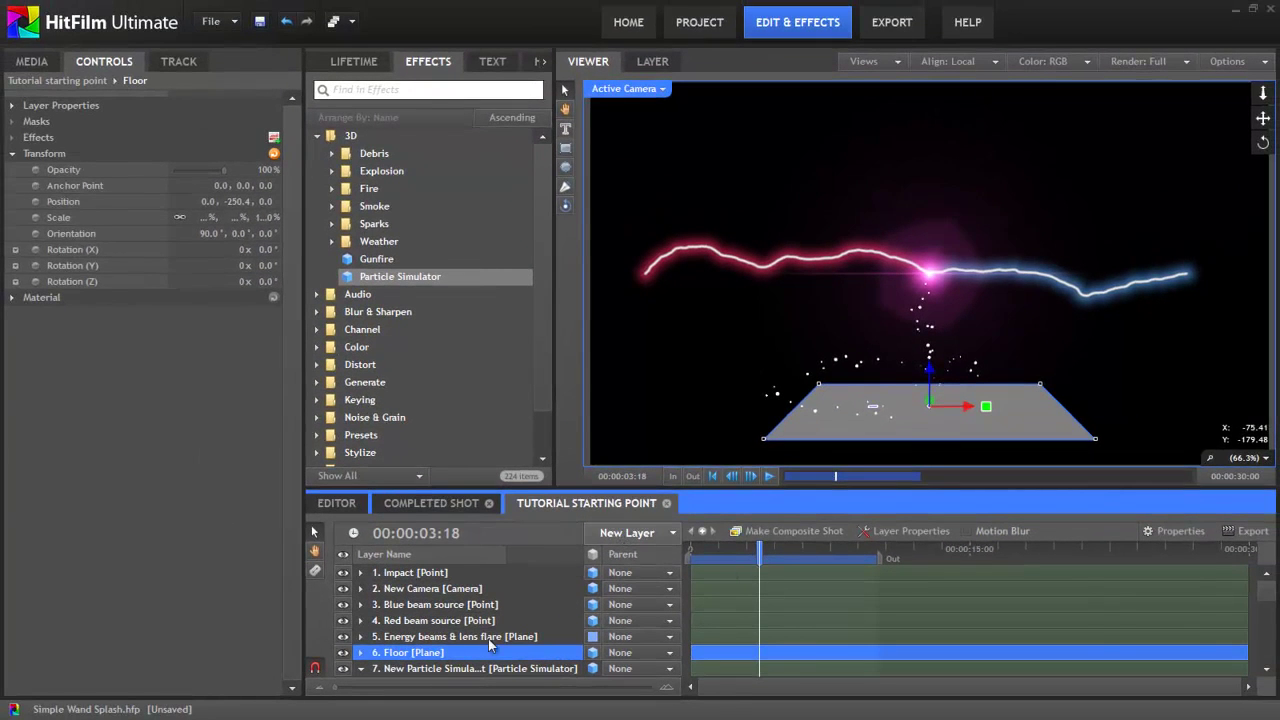
# - Set the particle Life to 7 seconds and preview the first second
pyautogui.click(494, 668)
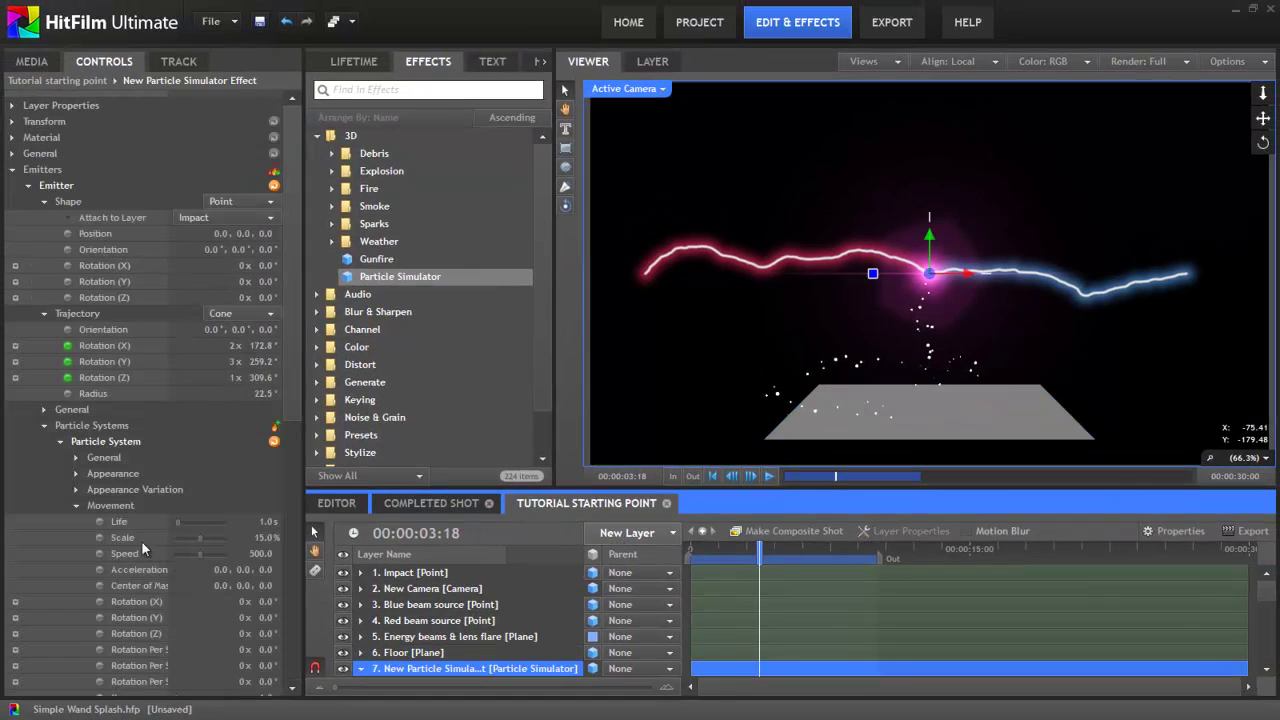
pyautogui.scroll(-5, 90, 534)
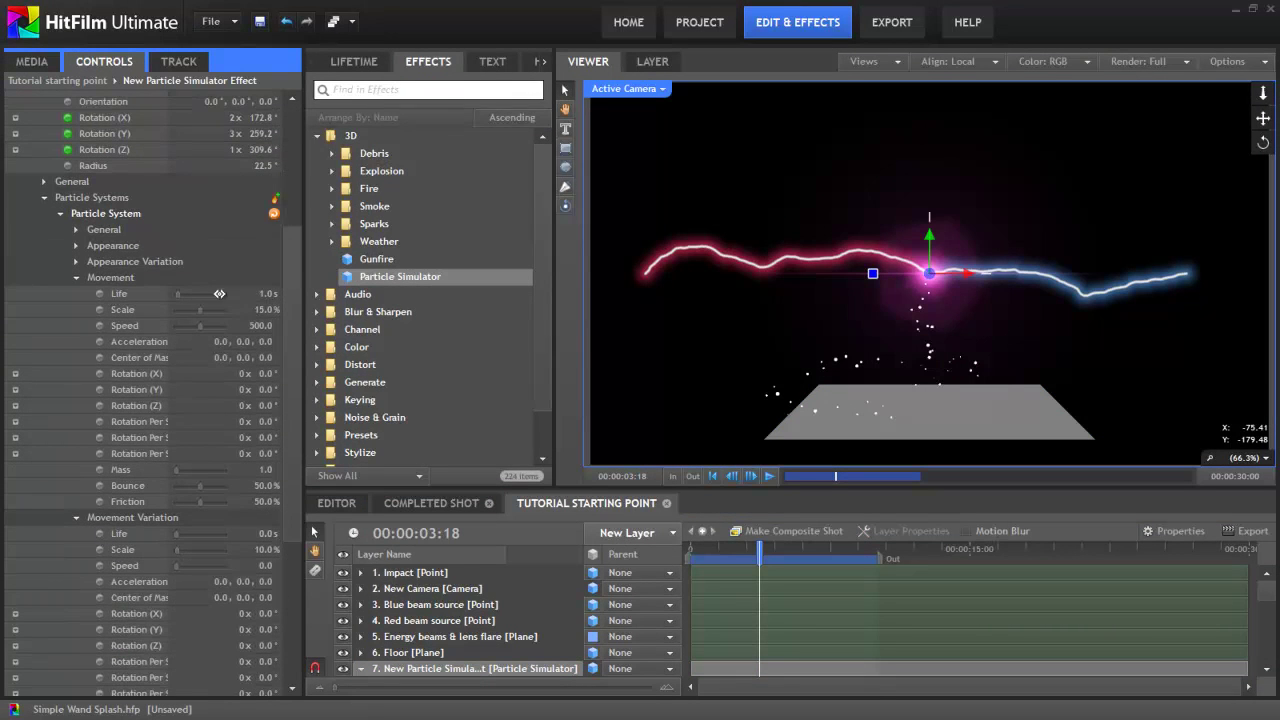
pyautogui.moveTo(265, 294); pyautogui.dragTo(269, 294)
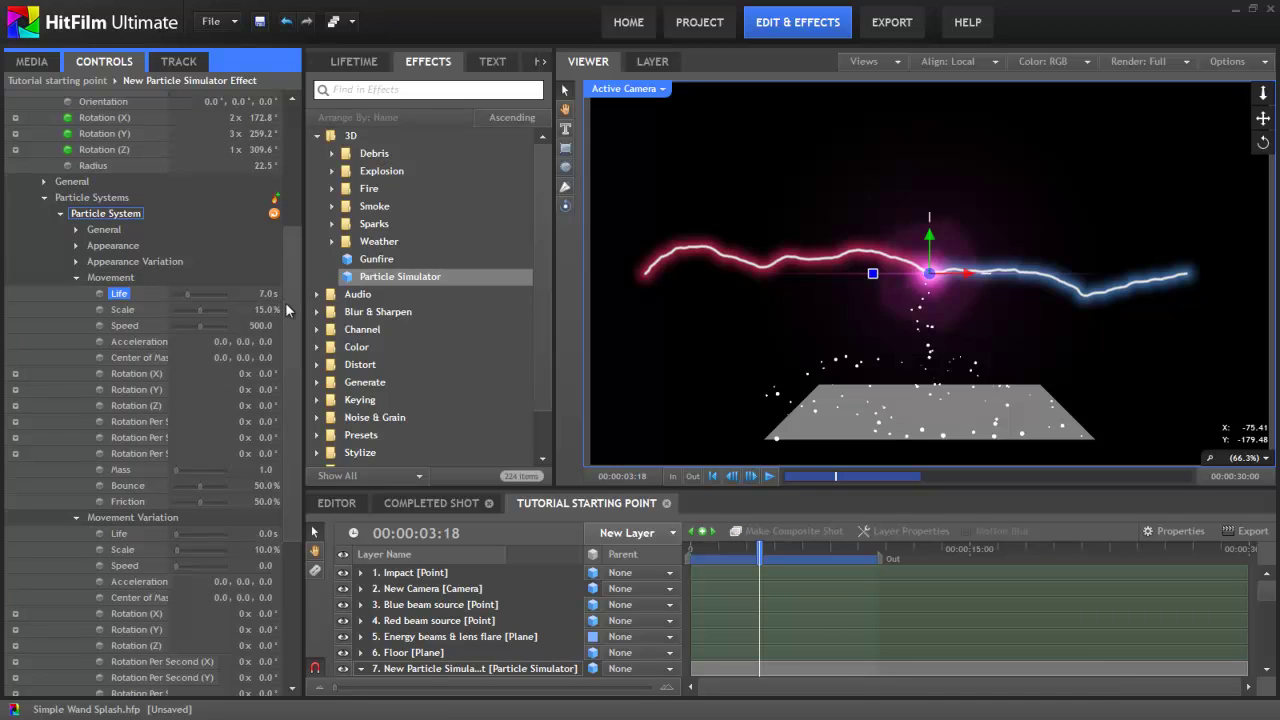
pyautogui.moveTo(692, 551); pyautogui.dragTo(761, 548)
# - Make the floor deflector an infinite plane and replay particles spreading across it
pyautogui.scroll(-5, 120, 565)
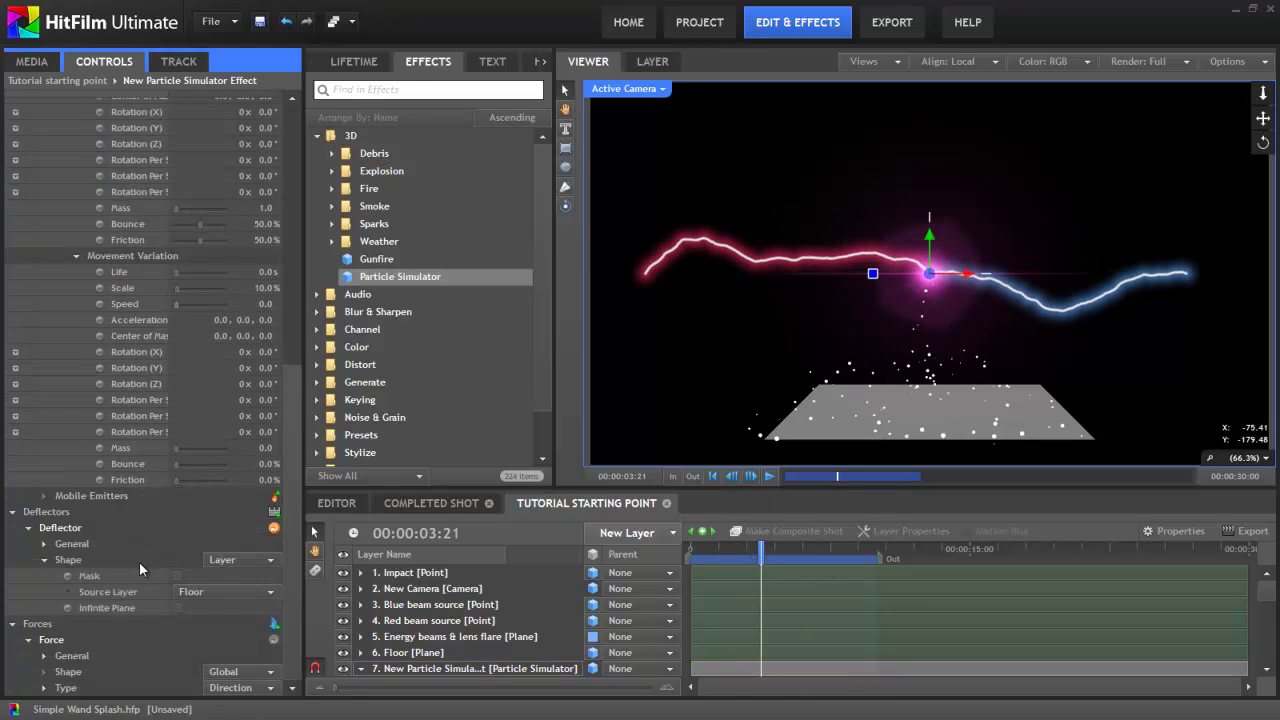
pyautogui.click(177, 607)
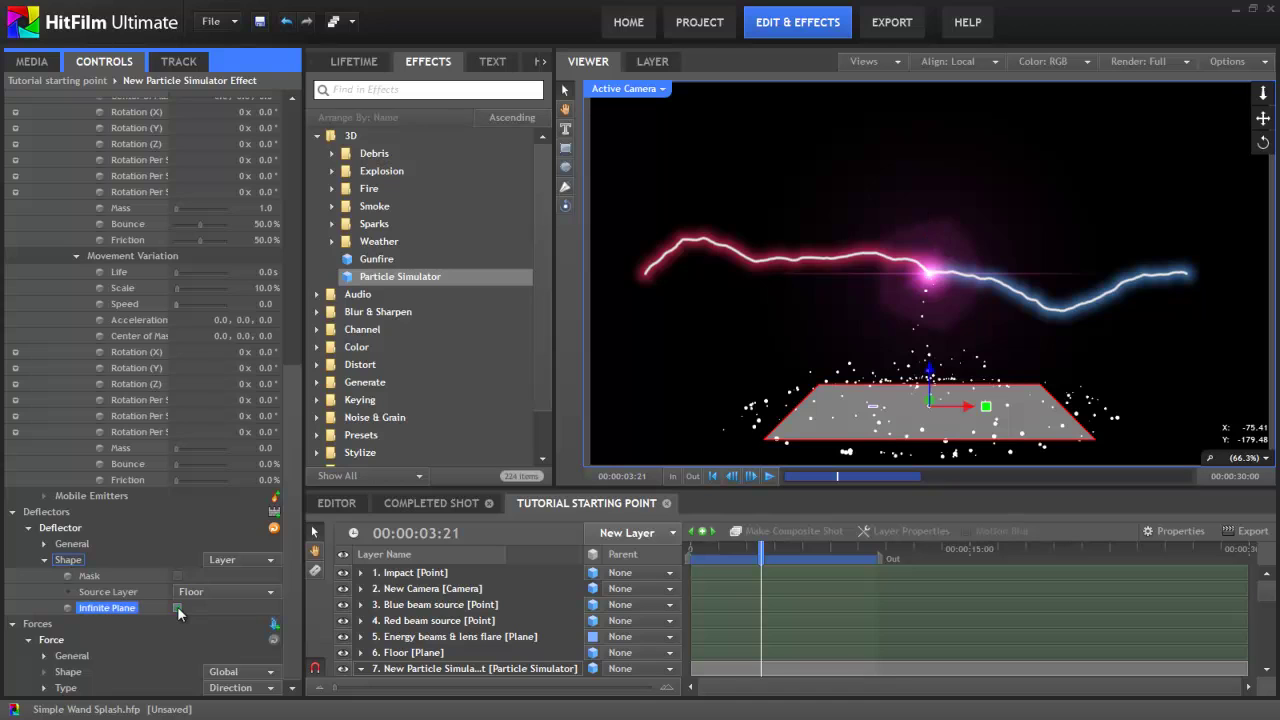
pyautogui.moveTo(693, 548); pyautogui.dragTo(773, 552)
# - Hide the grey Floor plane and preview the particles from 1:06
pyautogui.click(343, 652)
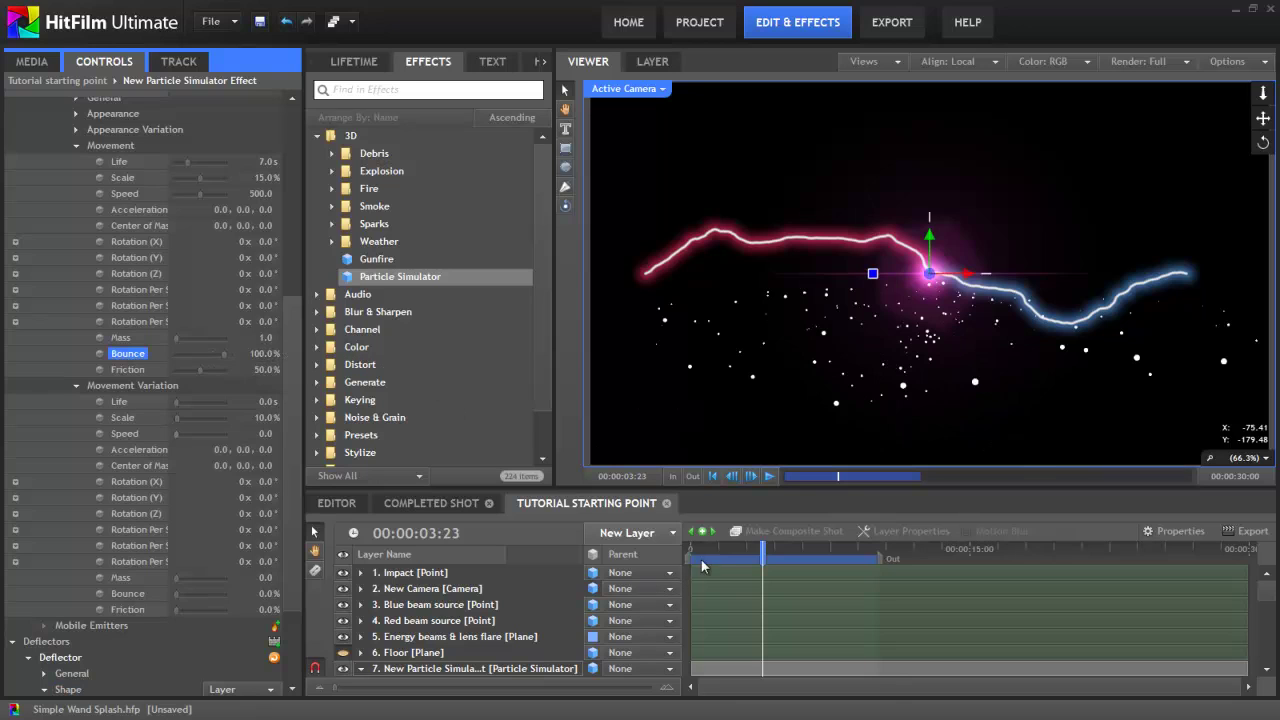
pyautogui.click(713, 549)
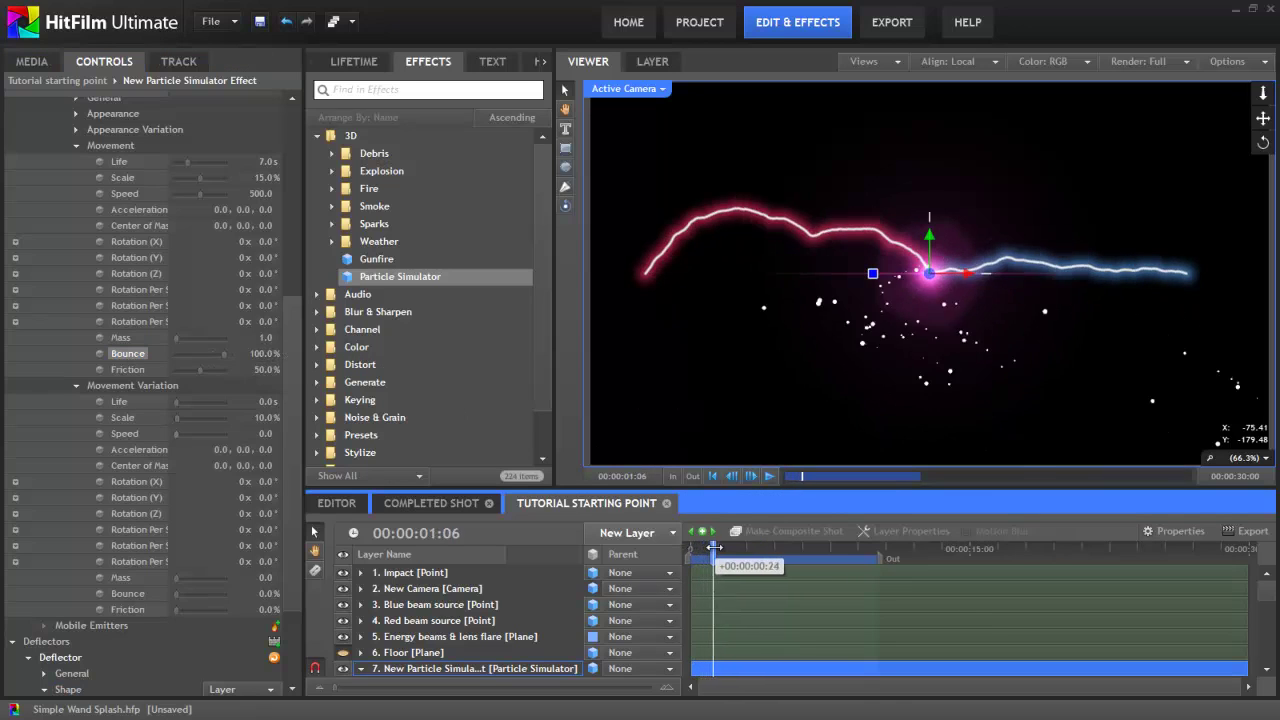
pyautogui.moveTo(713, 549); pyautogui.dragTo(778, 549)
# - Set particle Bounce to 0%, check Friction stays at 0%, and replay the landing
pyautogui.click(263, 353)
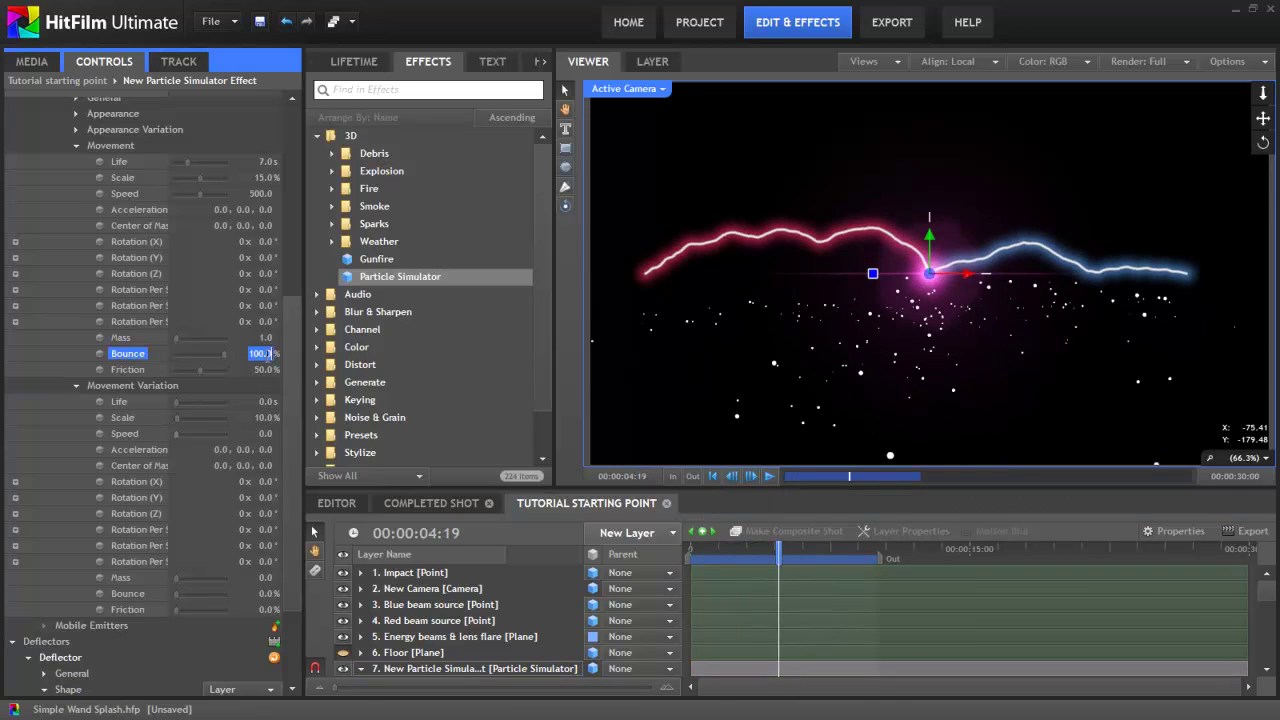
pyautogui.write('0')
pyautogui.press('Return')
pyautogui.moveTo(693, 549); pyautogui.dragTo(774, 549)
pyautogui.click(263, 369)
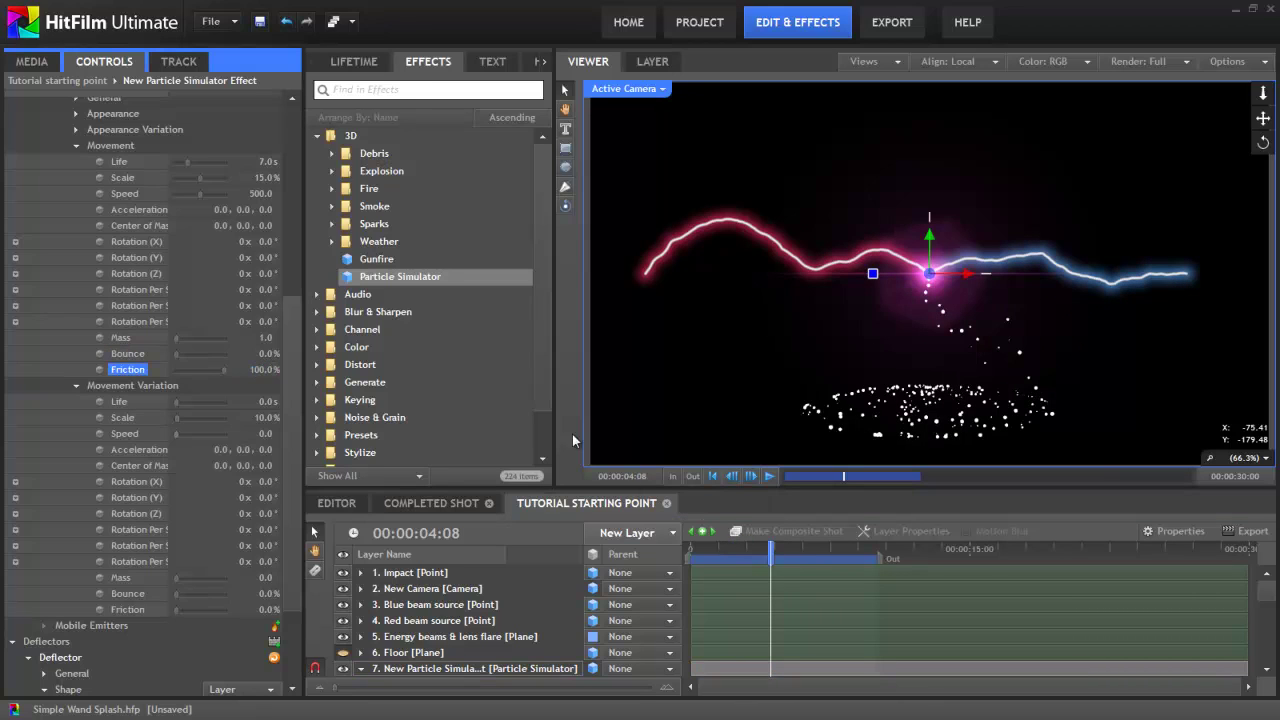
pyautogui.moveTo(688, 547); pyautogui.dragTo(697, 547)
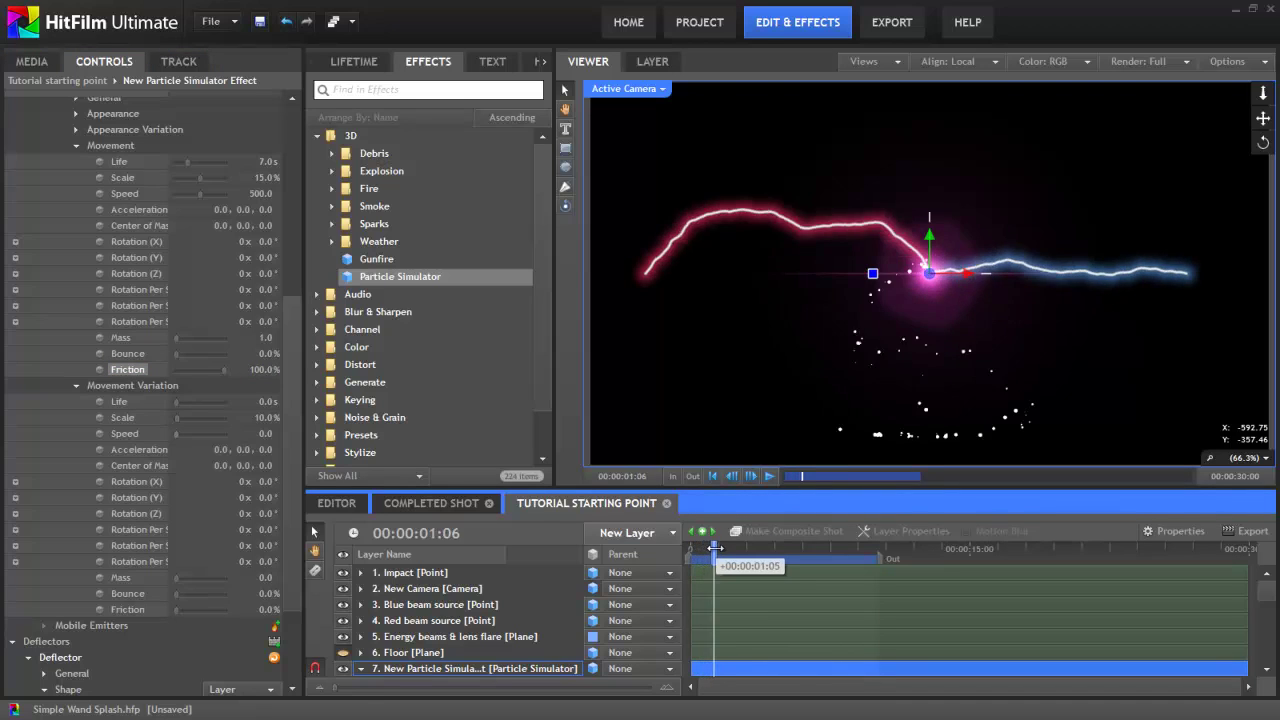
pyautogui.click(262, 369)
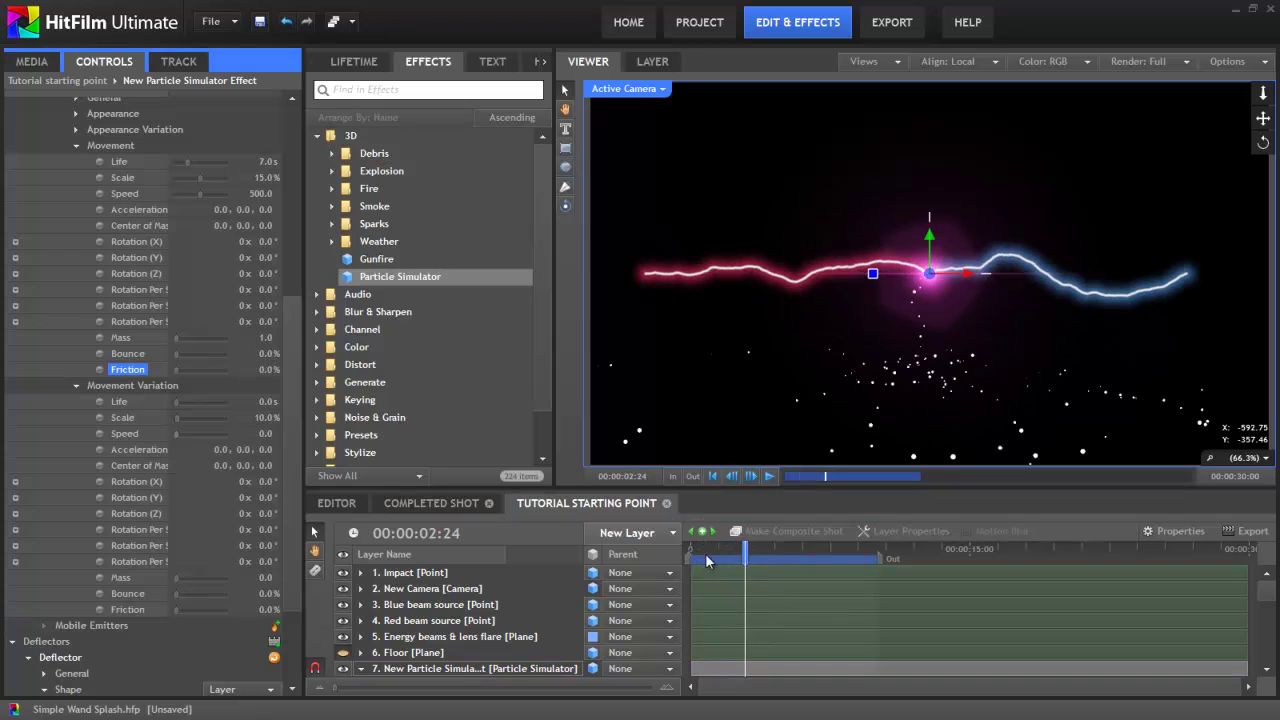
pyautogui.moveTo(691, 547); pyautogui.dragTo(866, 549)
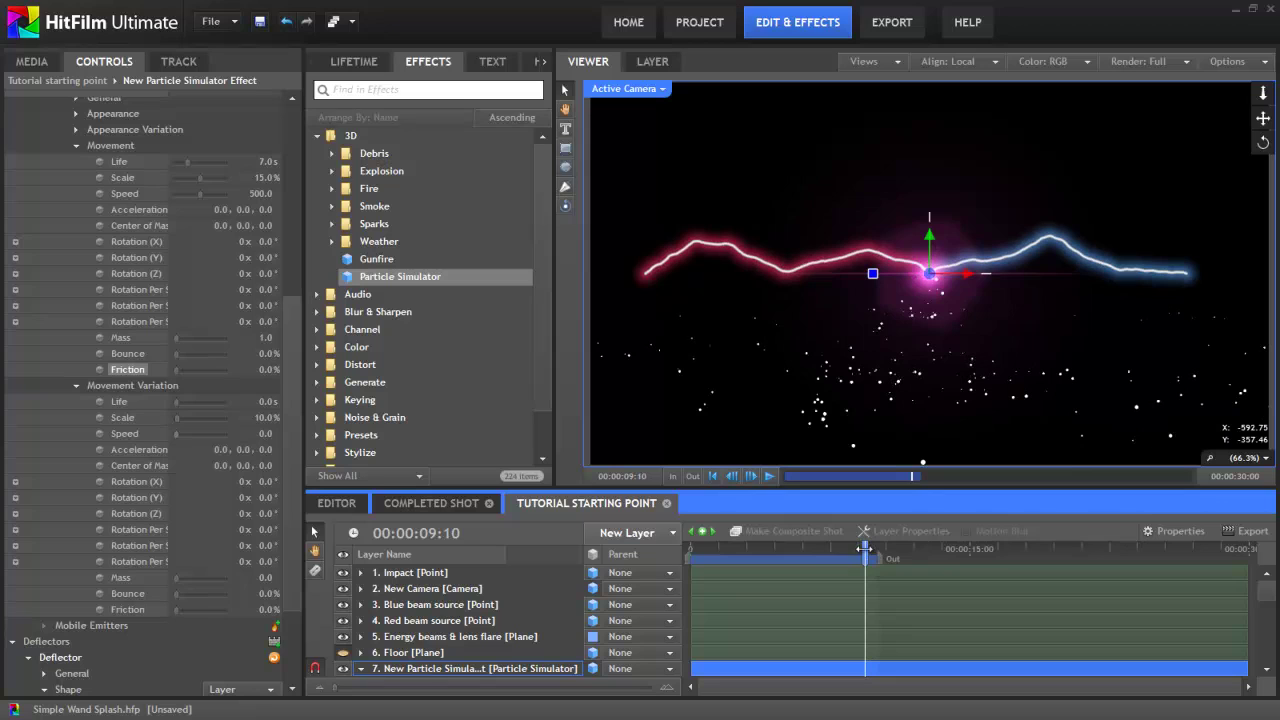
# - Set particle Bounce to 50% and preview the rebound on the floor
pyautogui.click(263, 354)
pyautogui.write('50')
pyautogui.press('Return')
pyautogui.moveTo(690, 544); pyautogui.dragTo(850, 547)
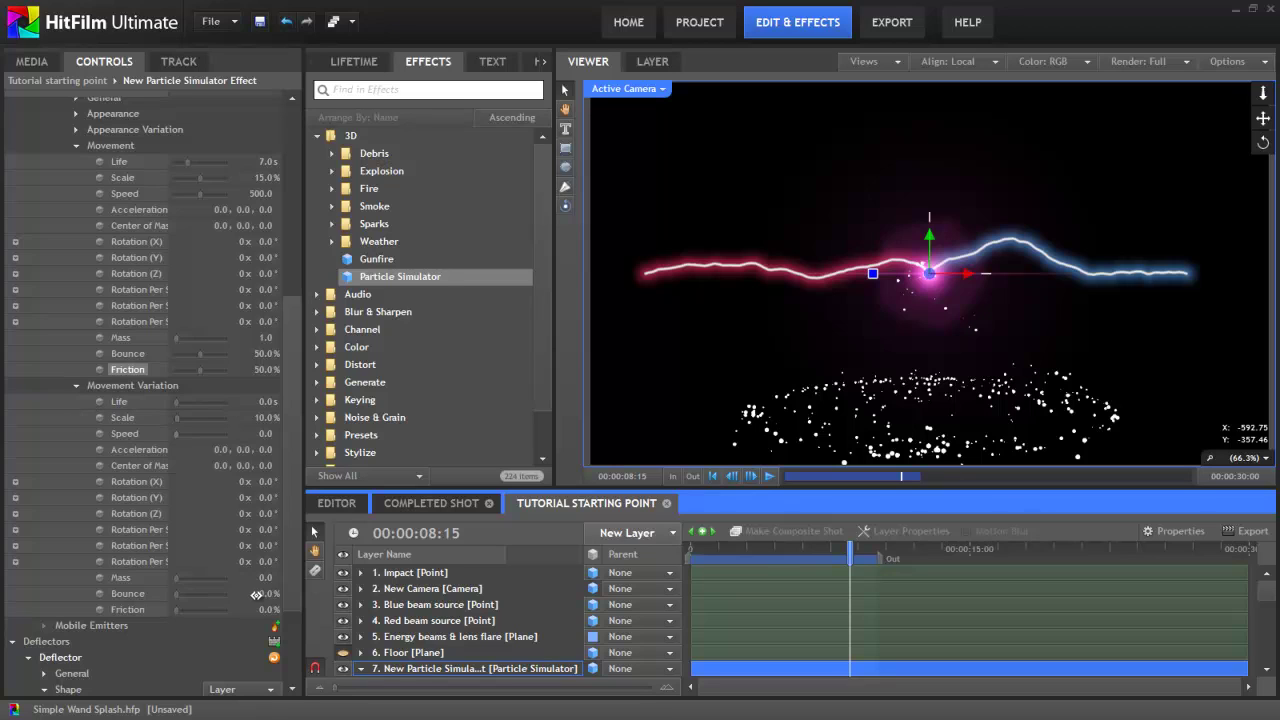
# - Set Bounce and Friction variation to 25% each and preview the varied bouncing
pyautogui.click(265, 594)
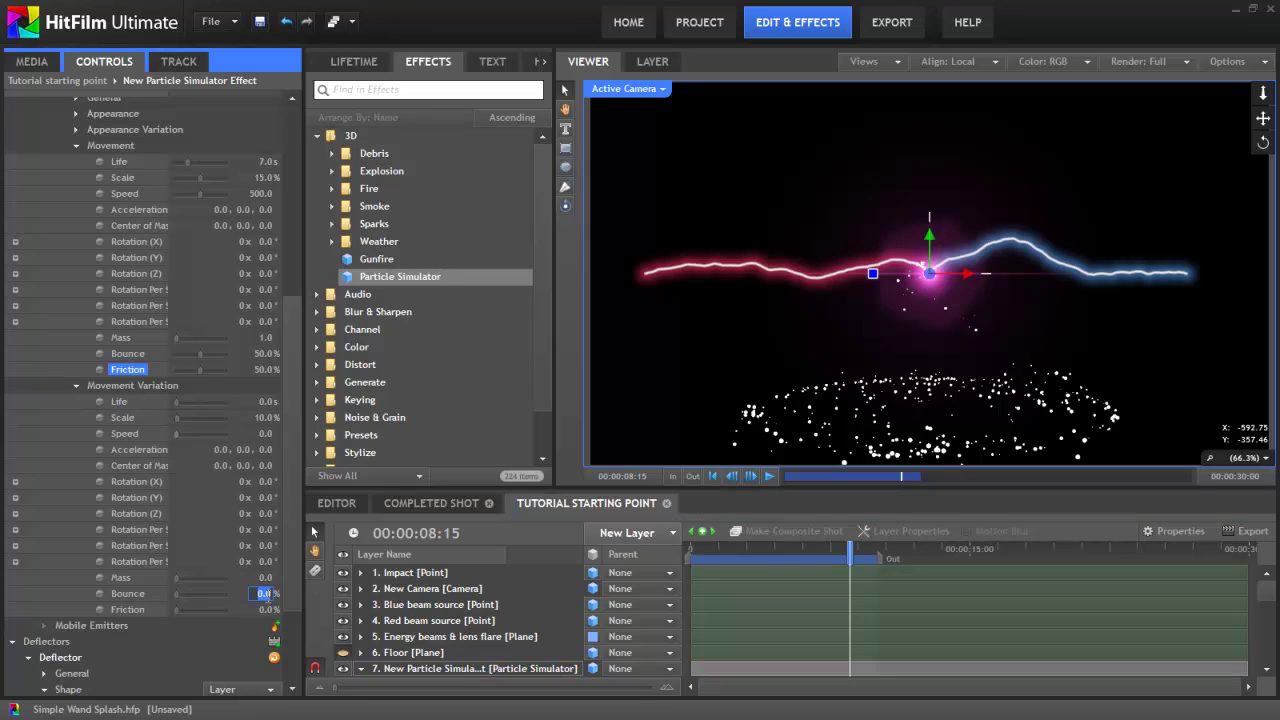
pyautogui.press('Tab')
pyautogui.write('25')
pyautogui.press('Return')
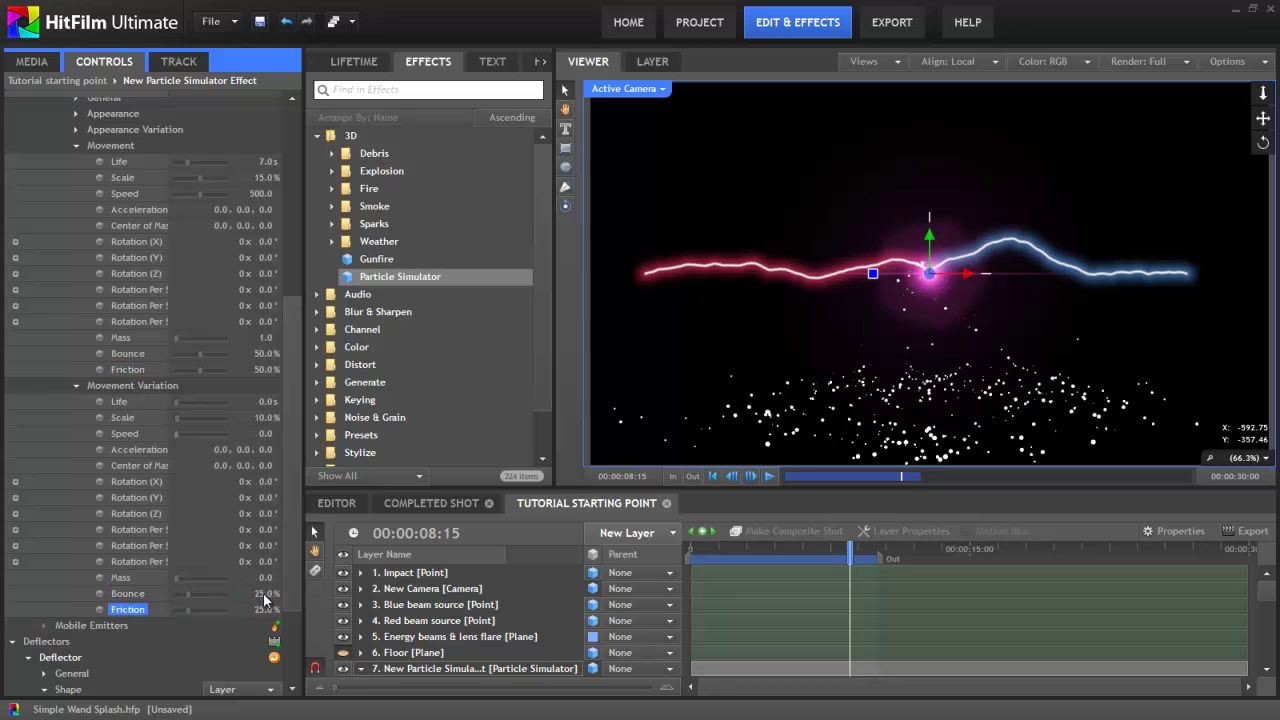
pyautogui.moveTo(698, 549); pyautogui.dragTo(866, 575)
# - Expand the particle system's General settings and try an emission rate of 10 per second
pyautogui.scroll(2, 291, 309)
pyautogui.moveTo(291, 309); pyautogui.dragTo(296, 219)
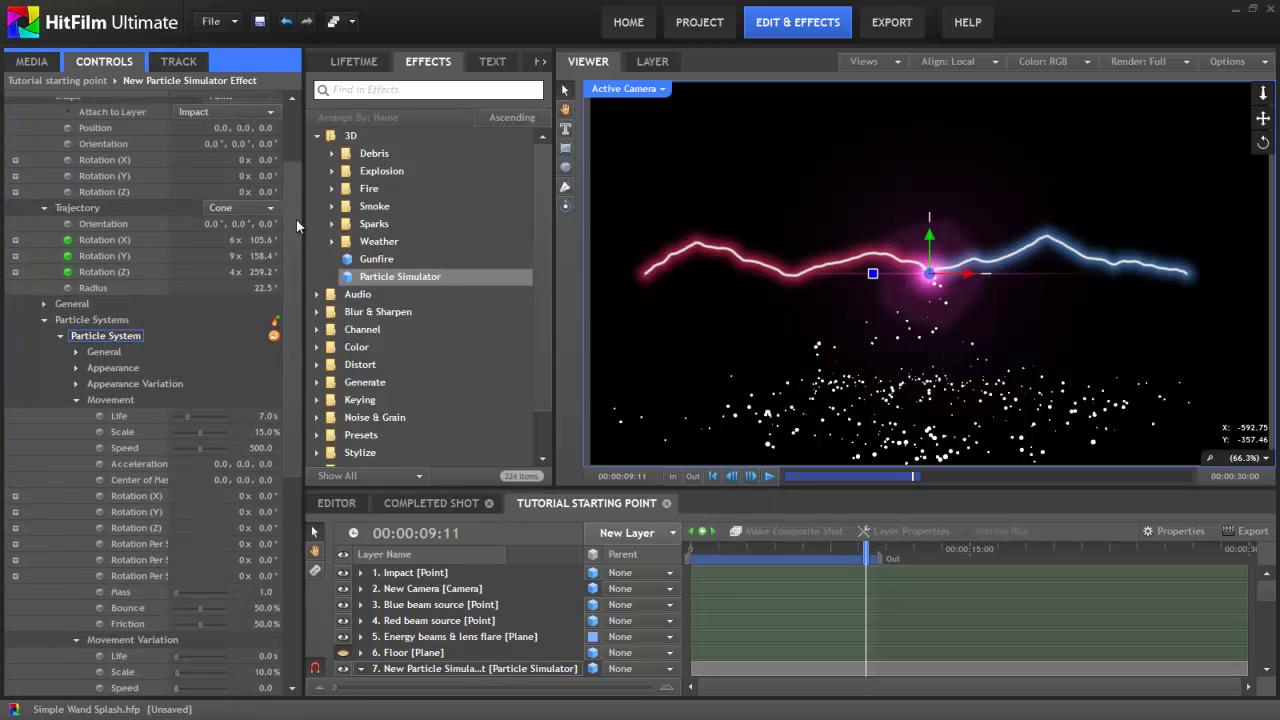
pyautogui.click(76, 358)
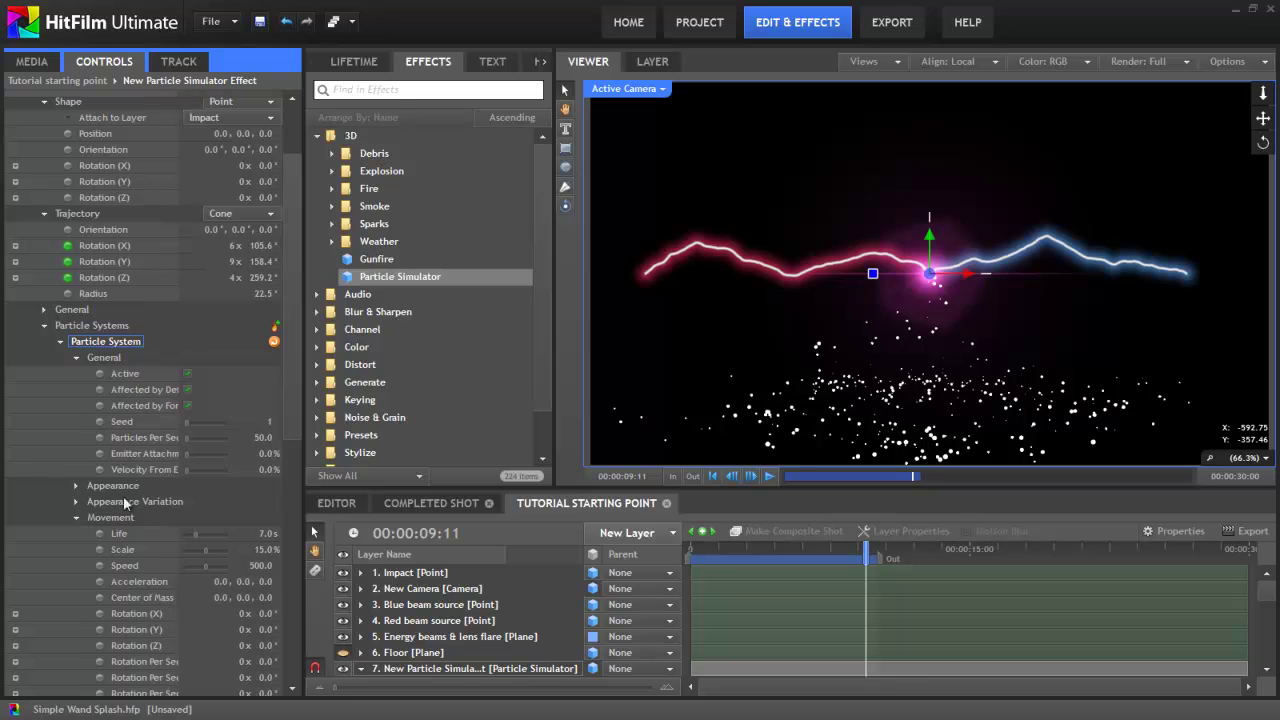
pyautogui.click(134, 437)
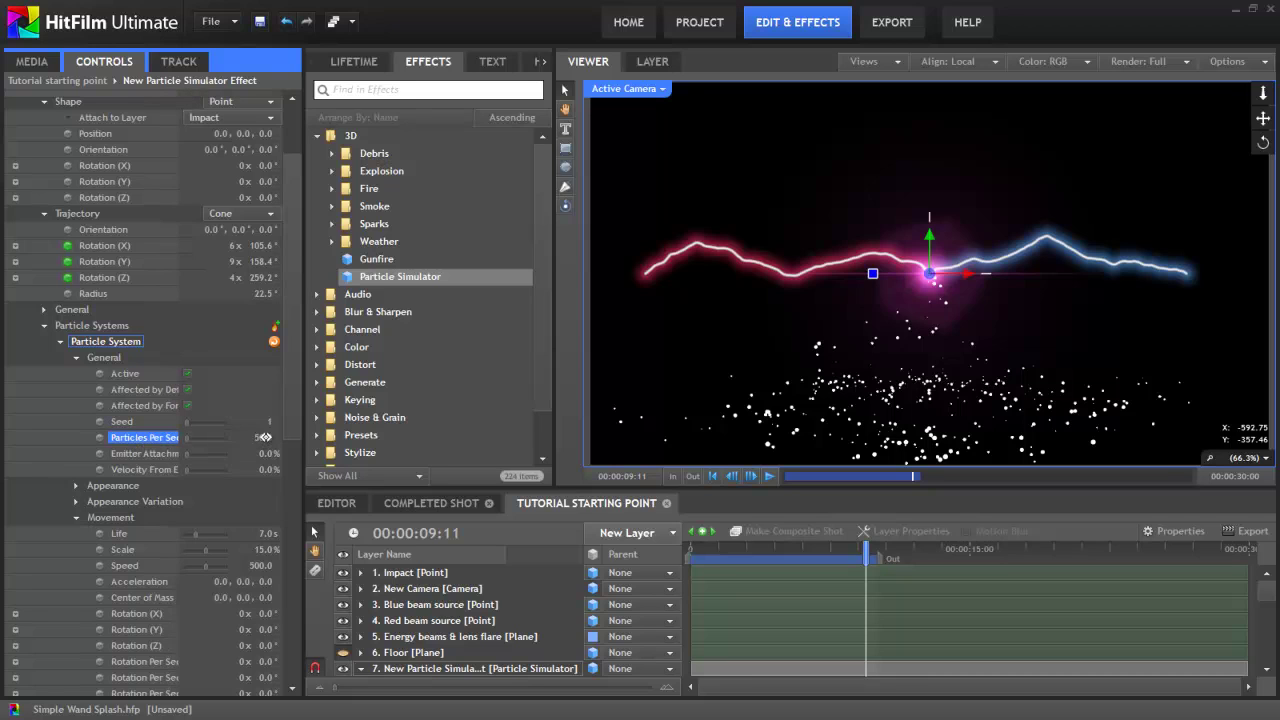
pyautogui.moveTo(265, 437); pyautogui.dragTo(267, 438)
pyautogui.write('10')
pyautogui.press('Return')
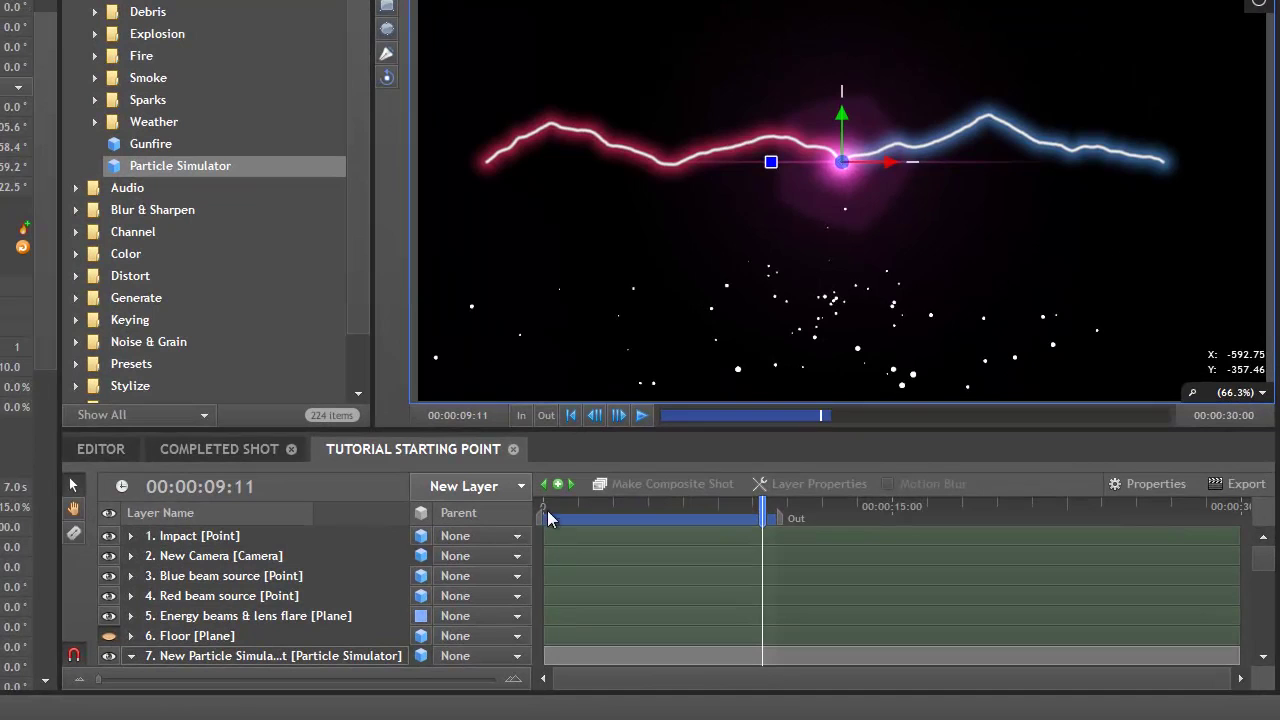
# - Set Particles Per Sec to 500 and preview the denser spray
pyautogui.moveTo(547, 510); pyautogui.dragTo(594, 503)
pyautogui.press('Return')
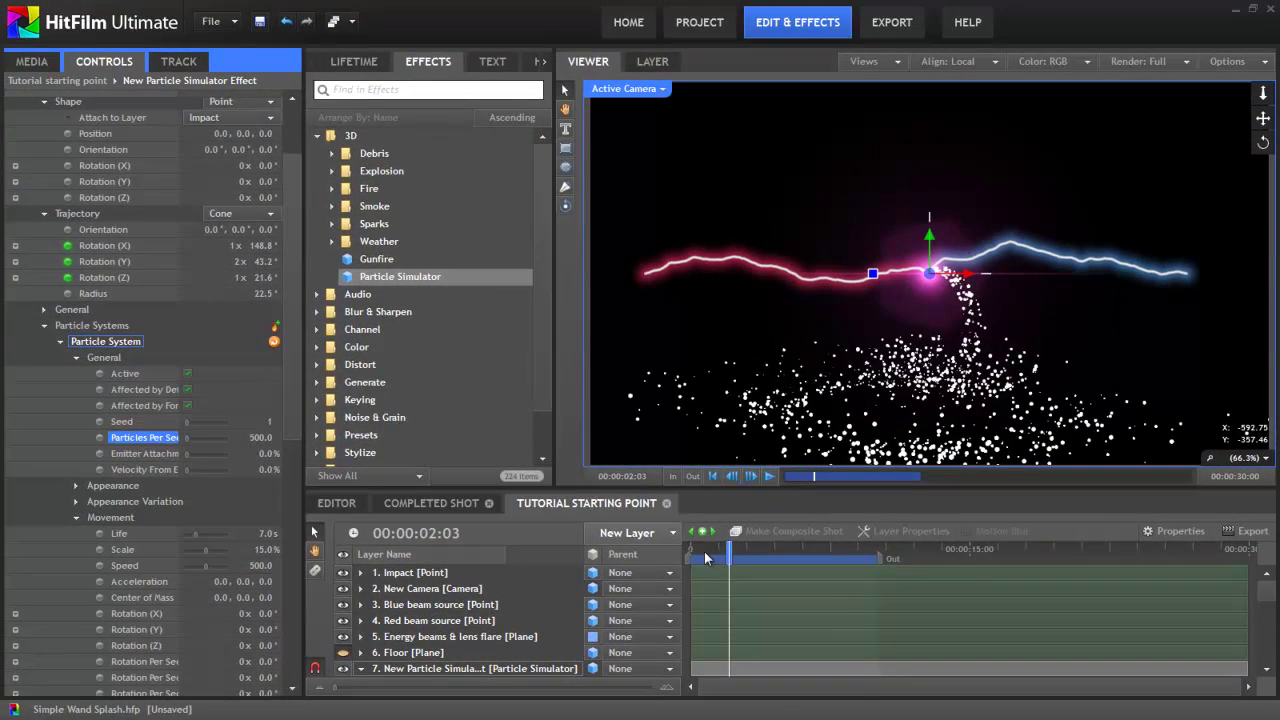
pyautogui.moveTo(694, 548); pyautogui.dragTo(719, 556)
pyautogui.click(258, 437)
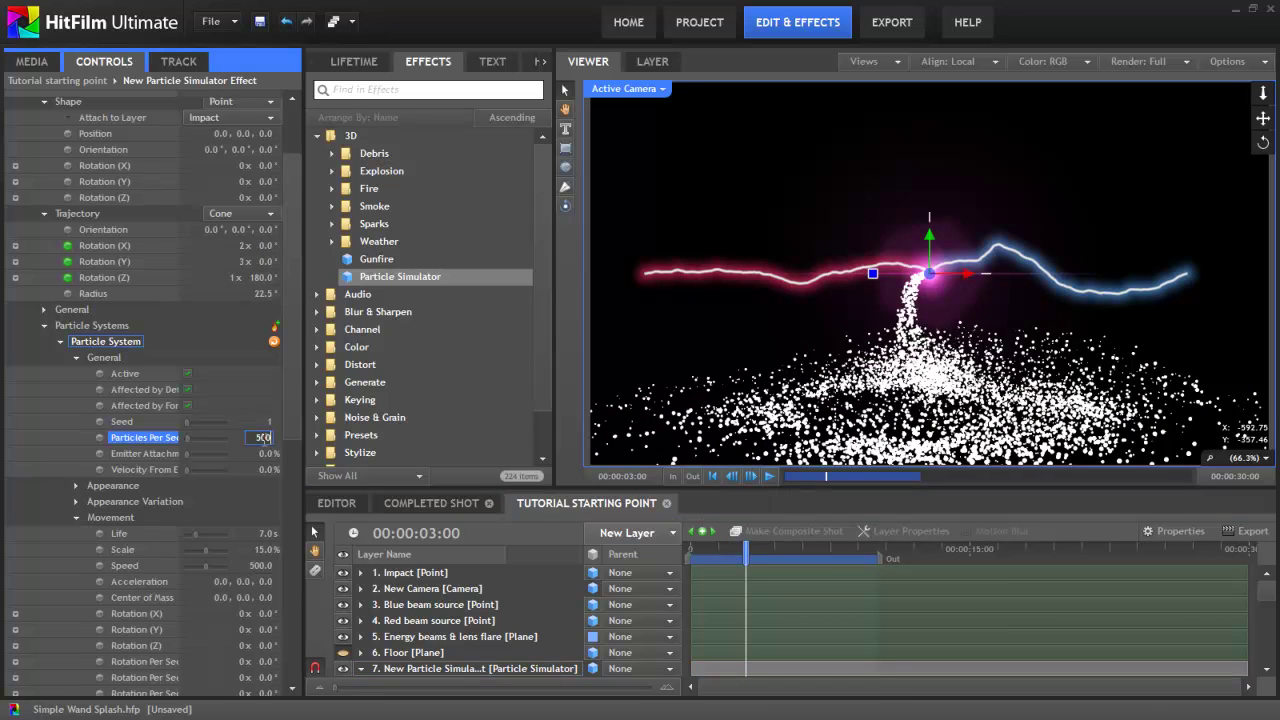
pyautogui.write('500')
pyautogui.press('Return')
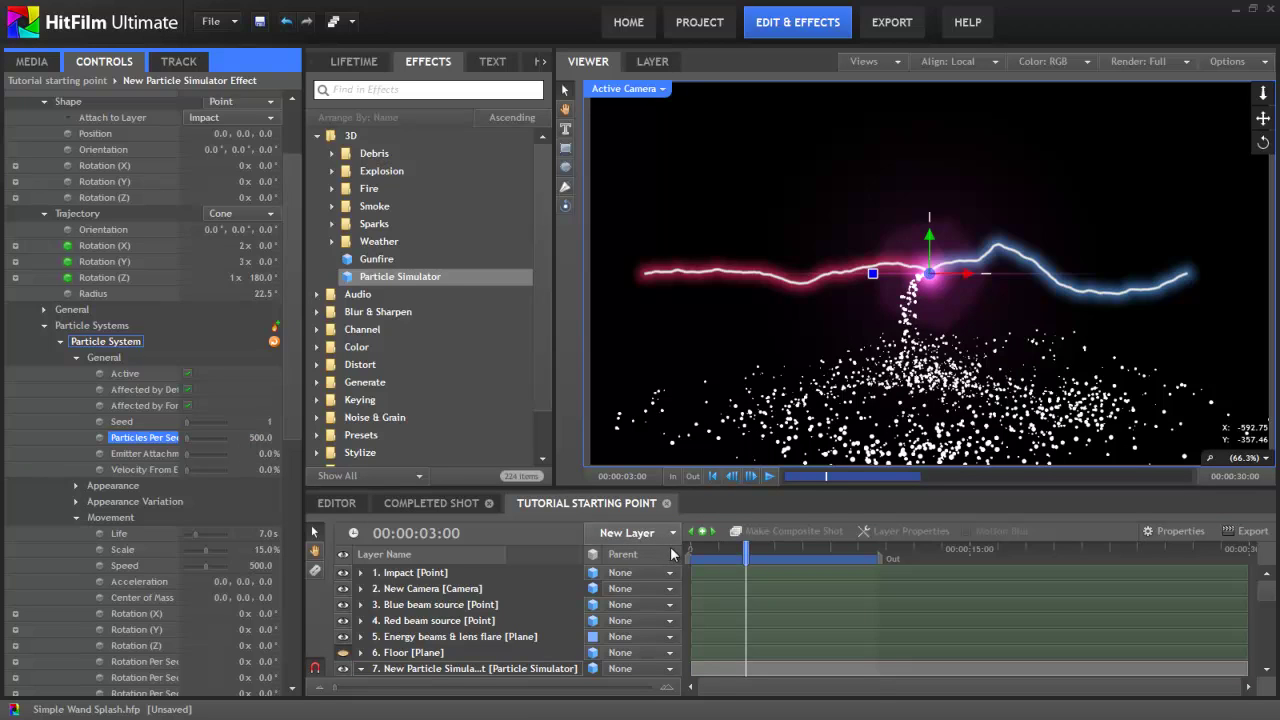
# - Return to the shot's start and select and expand the Impact point layer
pyautogui.moveTo(729, 548); pyautogui.dragTo(692, 548)
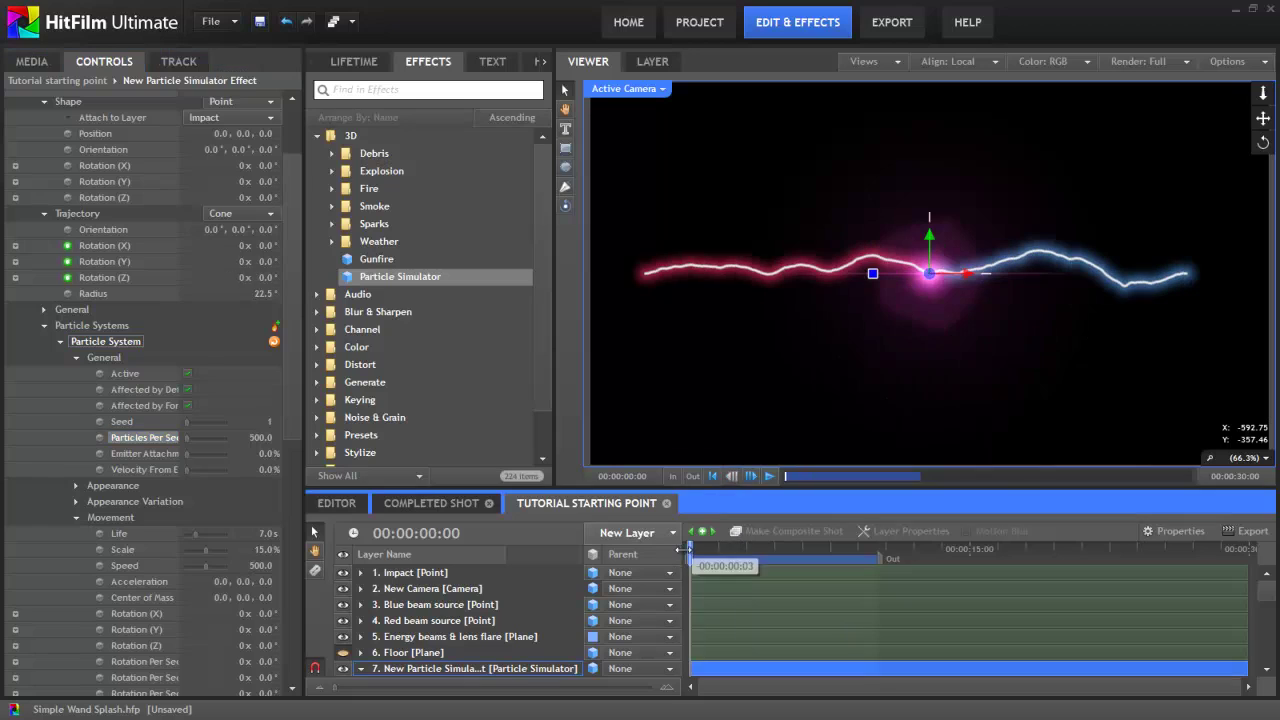
pyautogui.click(410, 572)
pyautogui.click(361, 572)
# - Expand the Impact's Transform and enable keyframes on Rotation X, Y and Z at 0s
pyautogui.click(371, 589)
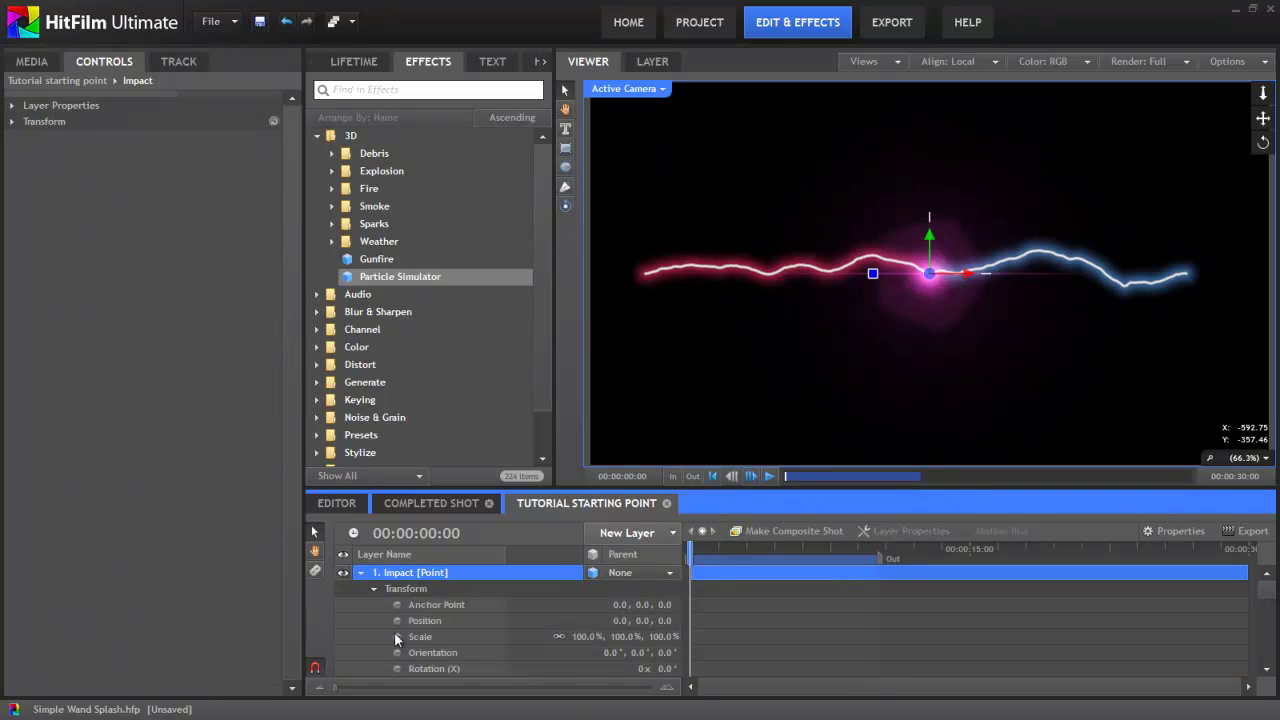
pyautogui.scroll(-1, 396, 638)
pyautogui.click(396, 628)
pyautogui.click(396, 644)
pyautogui.click(396, 660)
# - At the shot's end, set X, Y and Z rotation to 17, 20 and 30 revolutions
pyautogui.press('End')
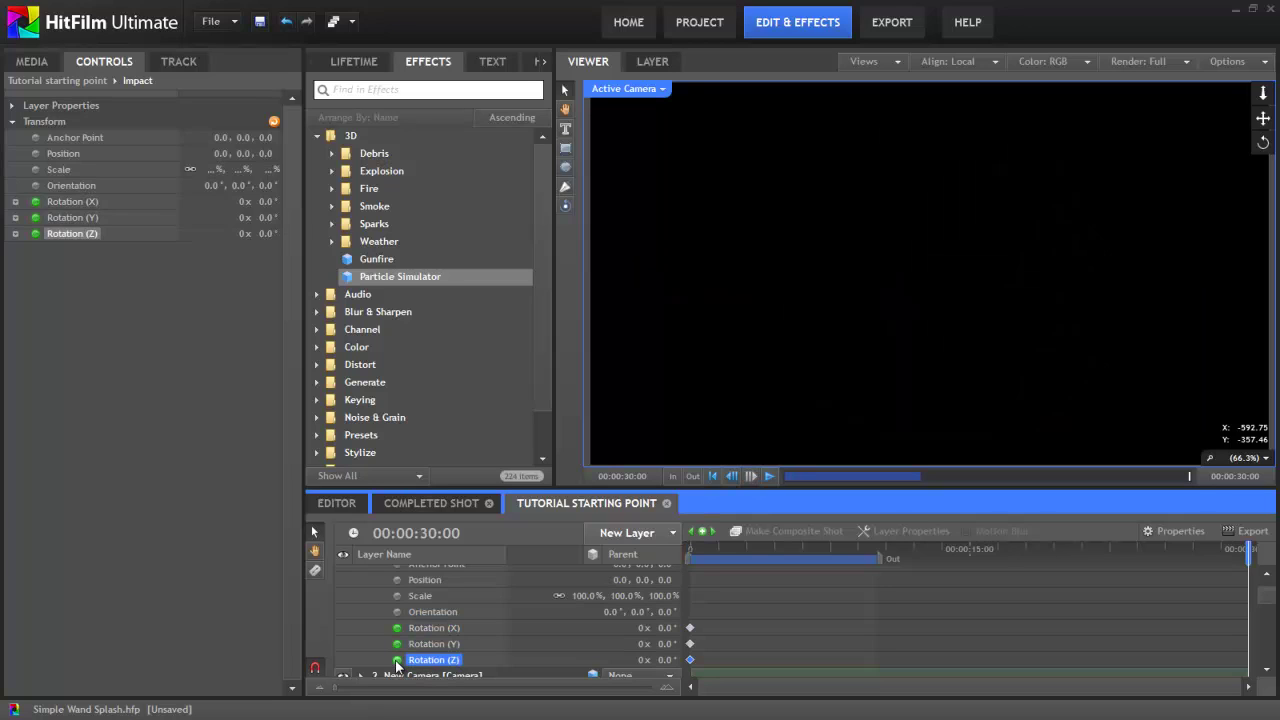
pyautogui.click(640, 628)
pyautogui.write('17')
pyautogui.press('Tab')
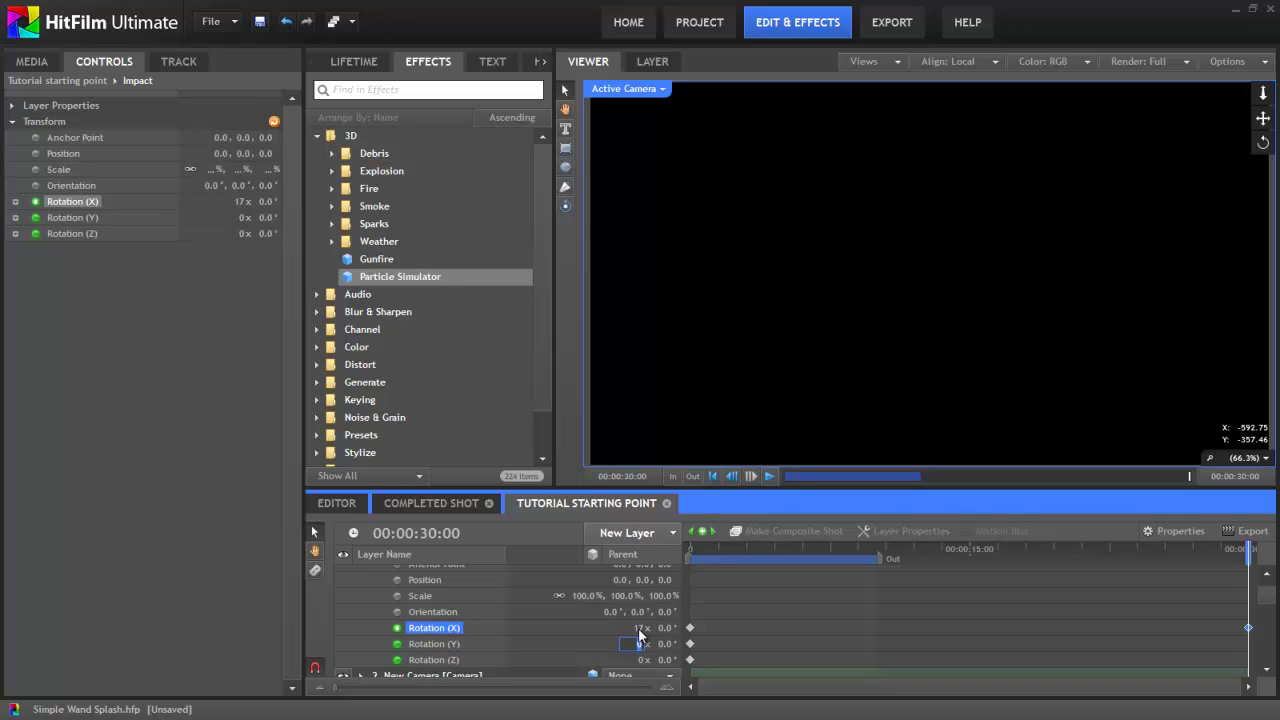
pyautogui.write('20')
pyautogui.press('Tab')
pyautogui.press('Return')
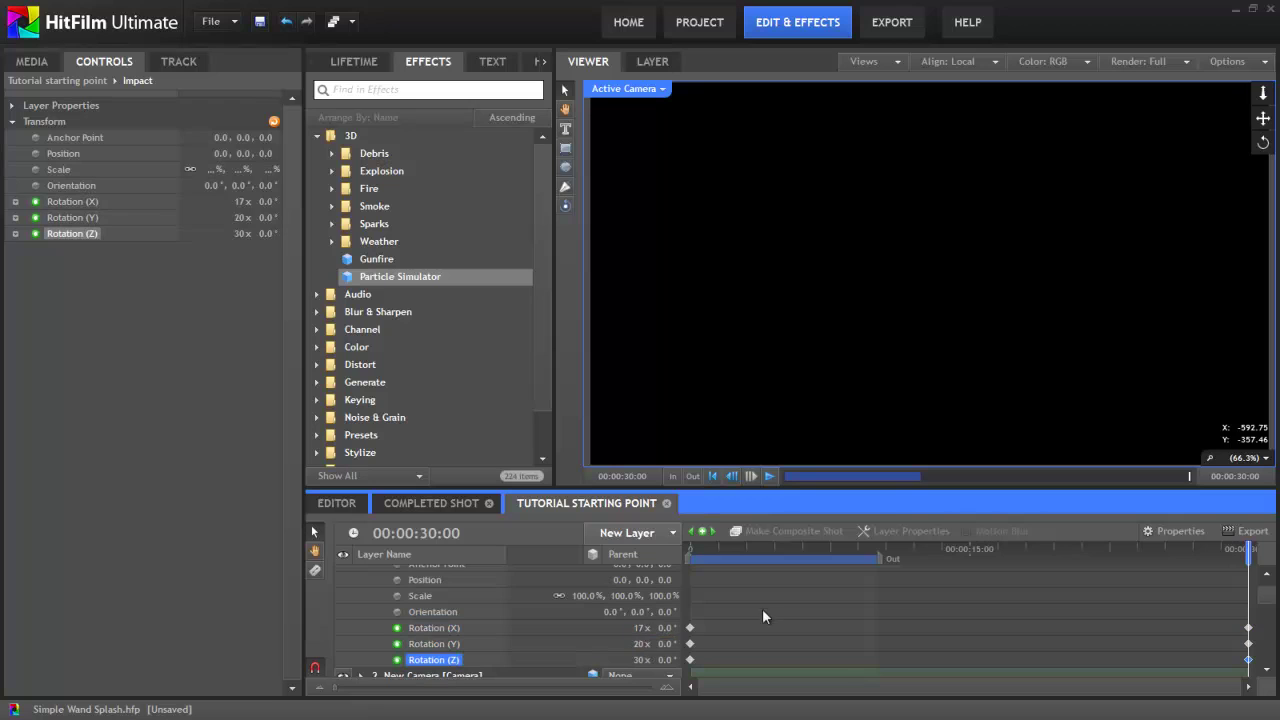
pyautogui.moveTo(693, 547); pyautogui.dragTo(800, 566)
# - At 0s, set the Impact's Anchor Point Y to -97 and scrub to preview the orbit
pyautogui.press('Home')
pyautogui.scroll(1, 638, 605)
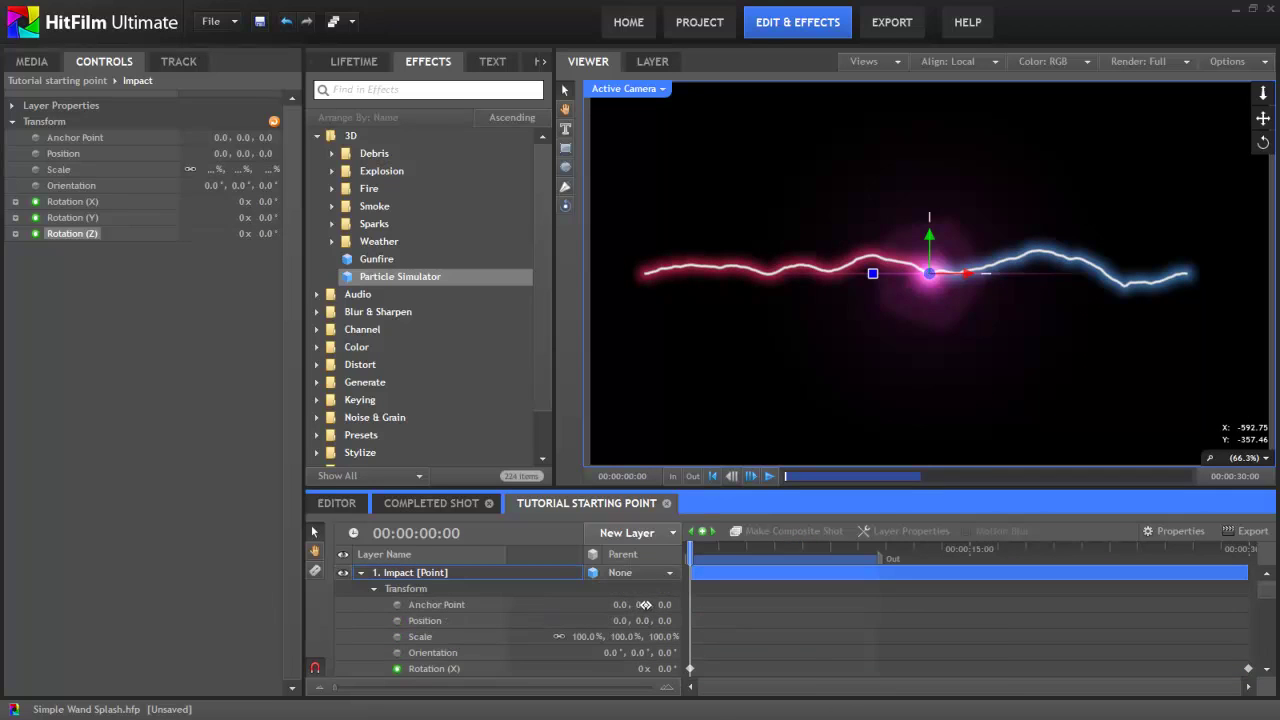
pyautogui.moveTo(645, 604); pyautogui.dragTo(657, 604)
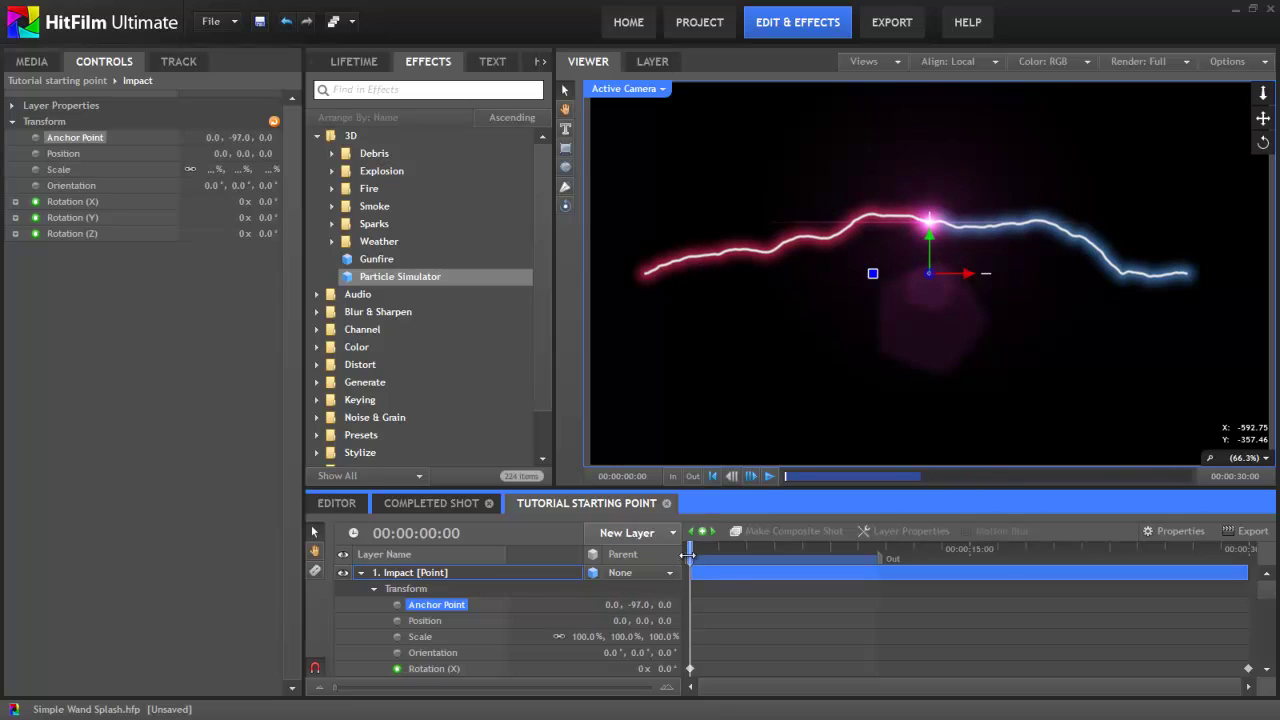
pyautogui.moveTo(689, 556); pyautogui.dragTo(712, 562)
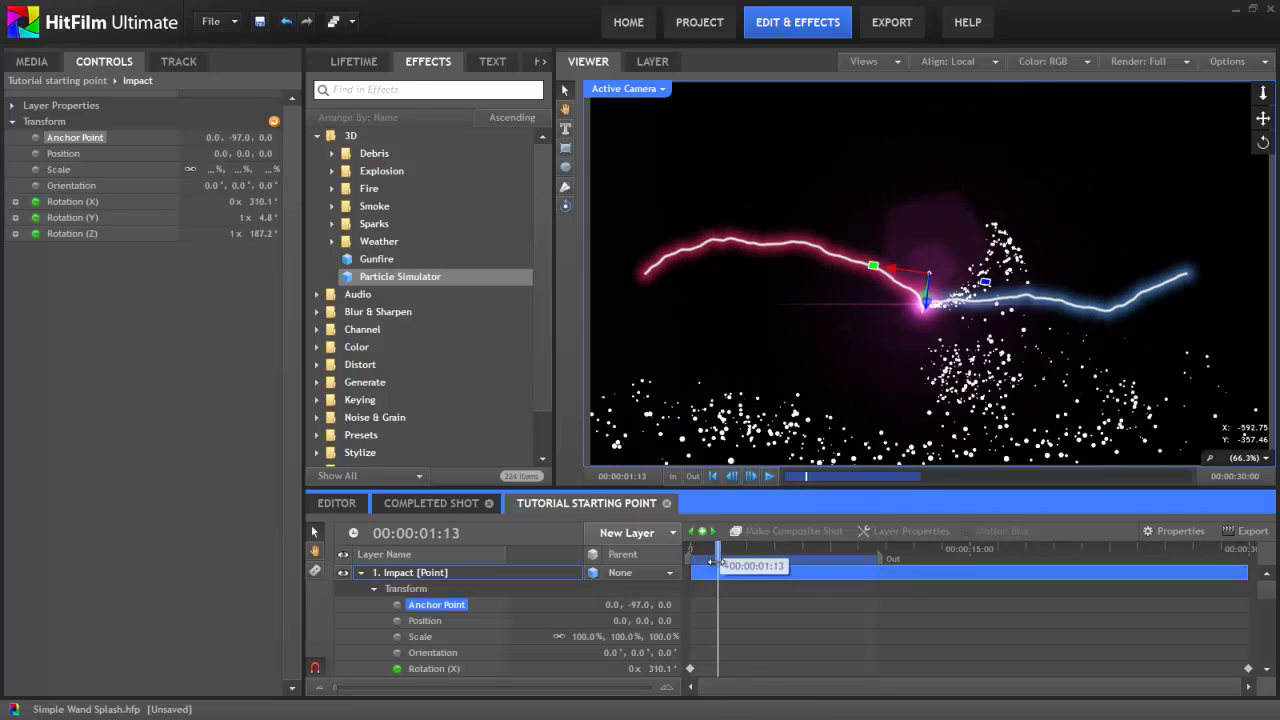
pyautogui.moveTo(711, 565); pyautogui.dragTo(822, 588)
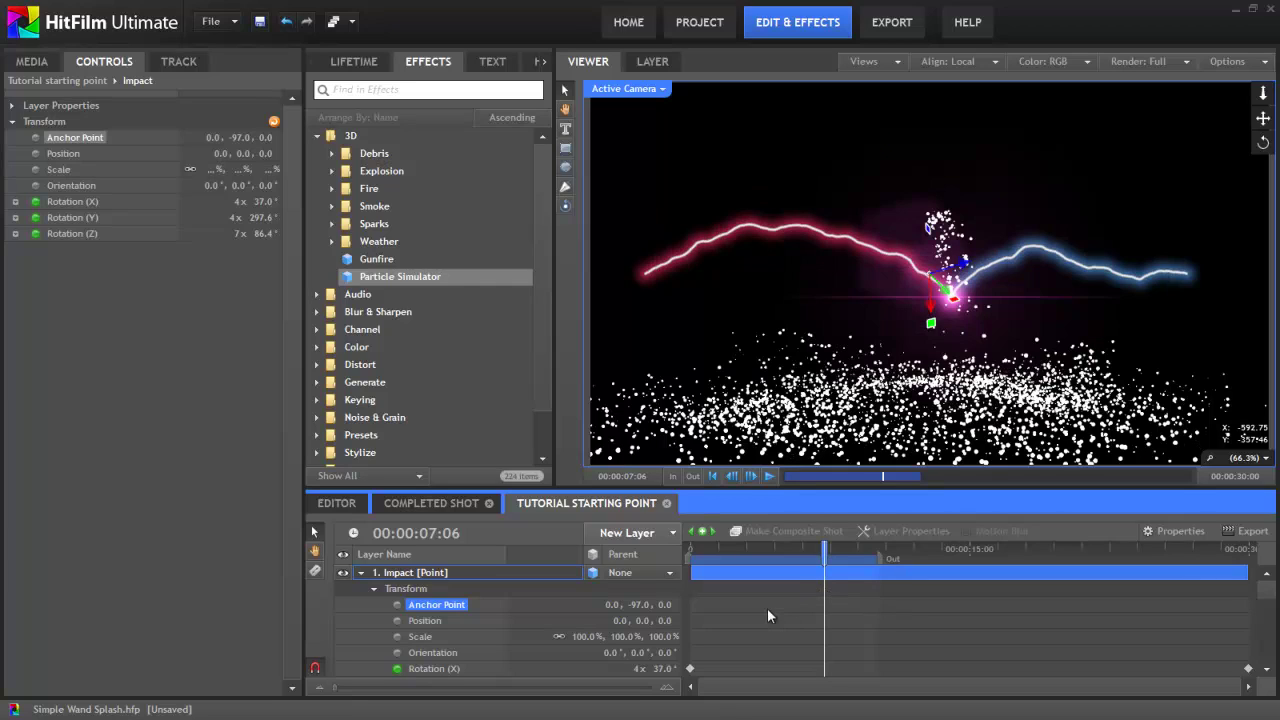
# - Add a New Grade layer and drag it just below Energy beams & lens flare
pyautogui.click(625, 535)
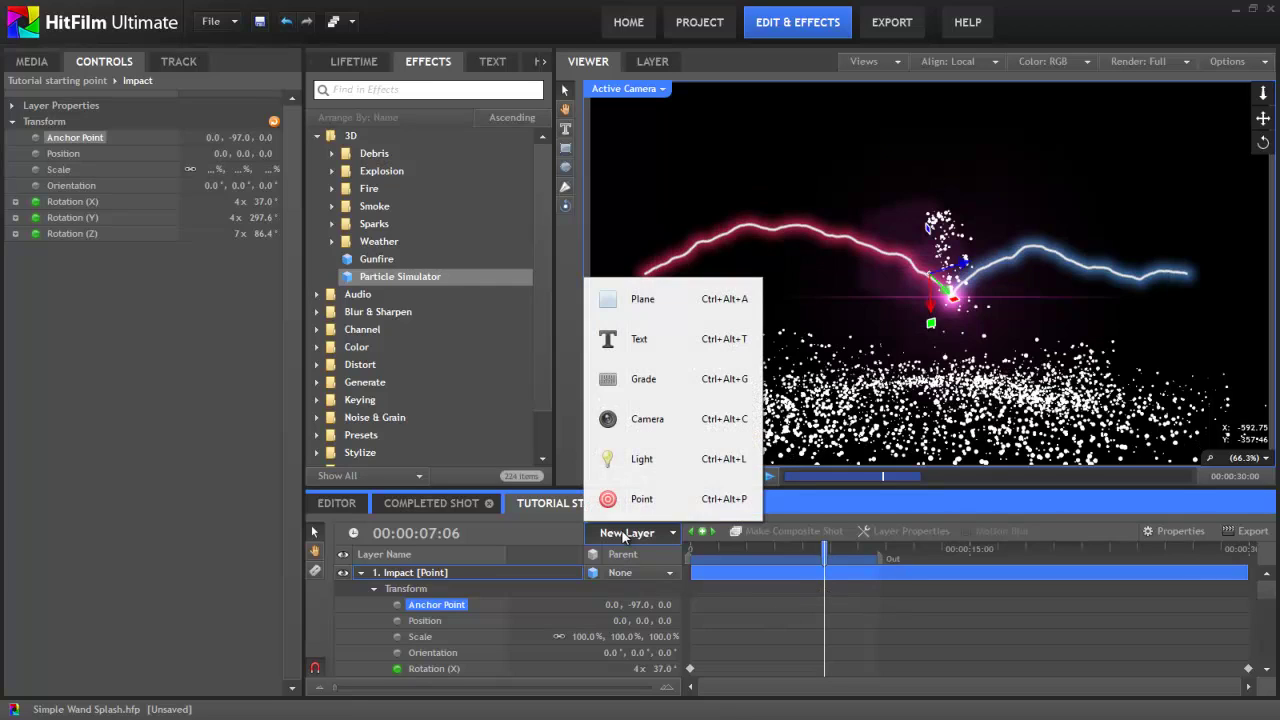
pyautogui.click(630, 381)
pyautogui.click(362, 589)
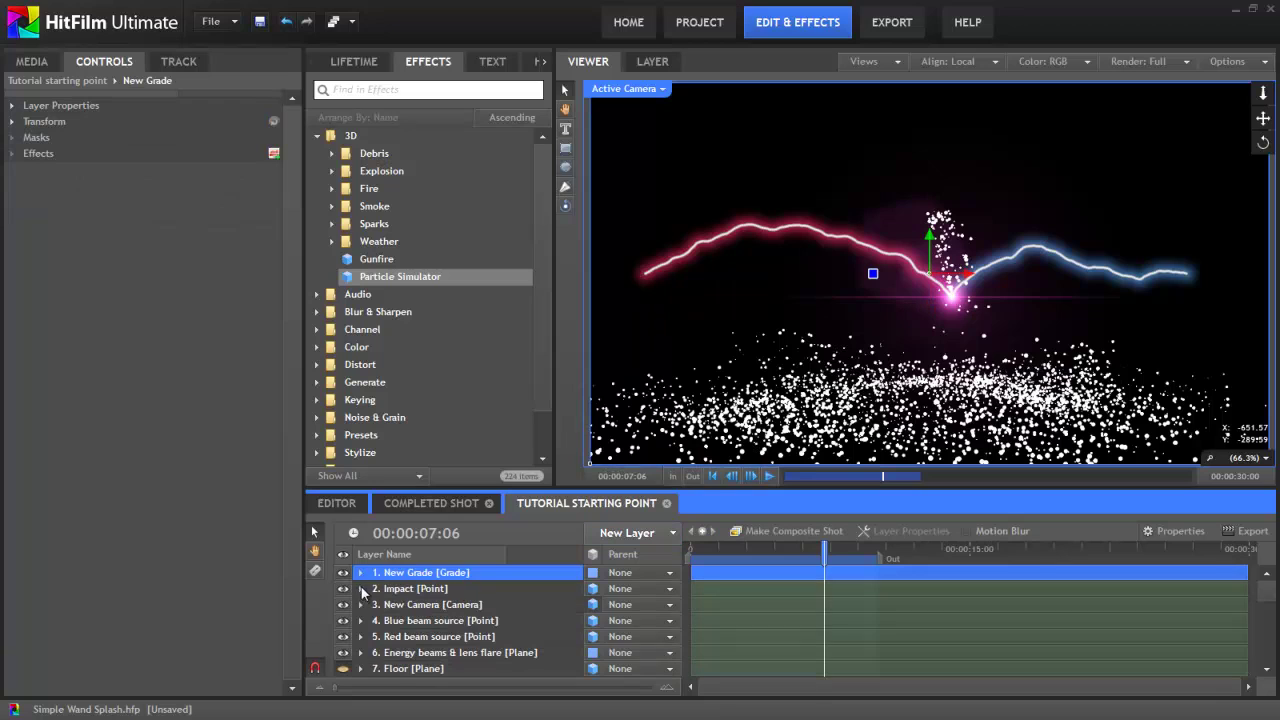
pyautogui.moveTo(362, 636); pyautogui.dragTo(420, 656)
pyautogui.scroll(-1, 428, 630)
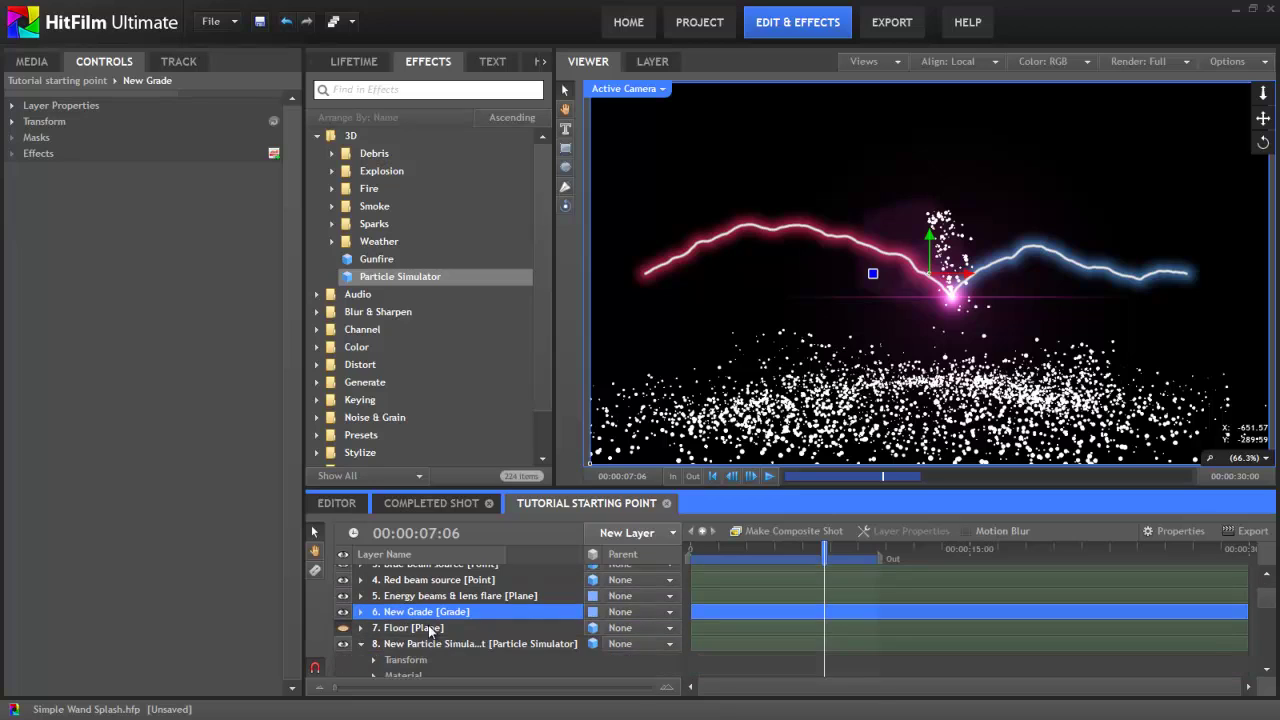
pyautogui.click(363, 645)
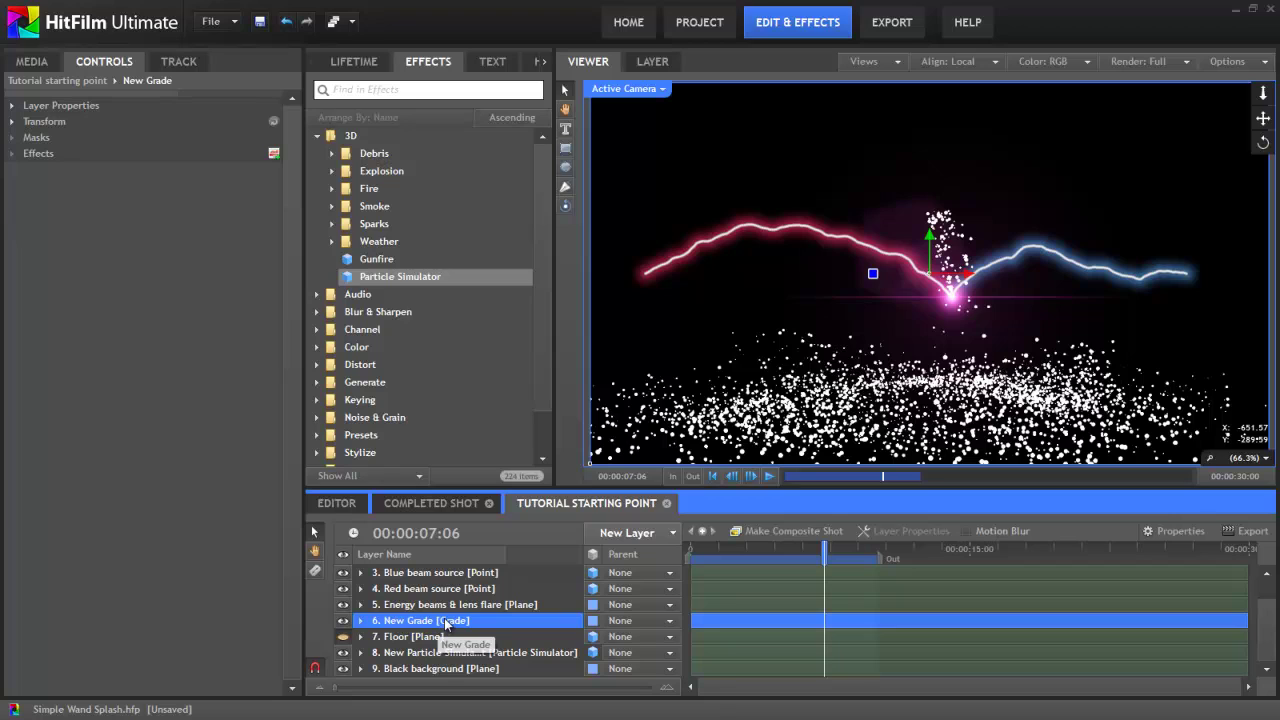
# - Switch to Completed Shot, preview it, and reveal Glow method 1's grade effects
pyautogui.click(428, 504)
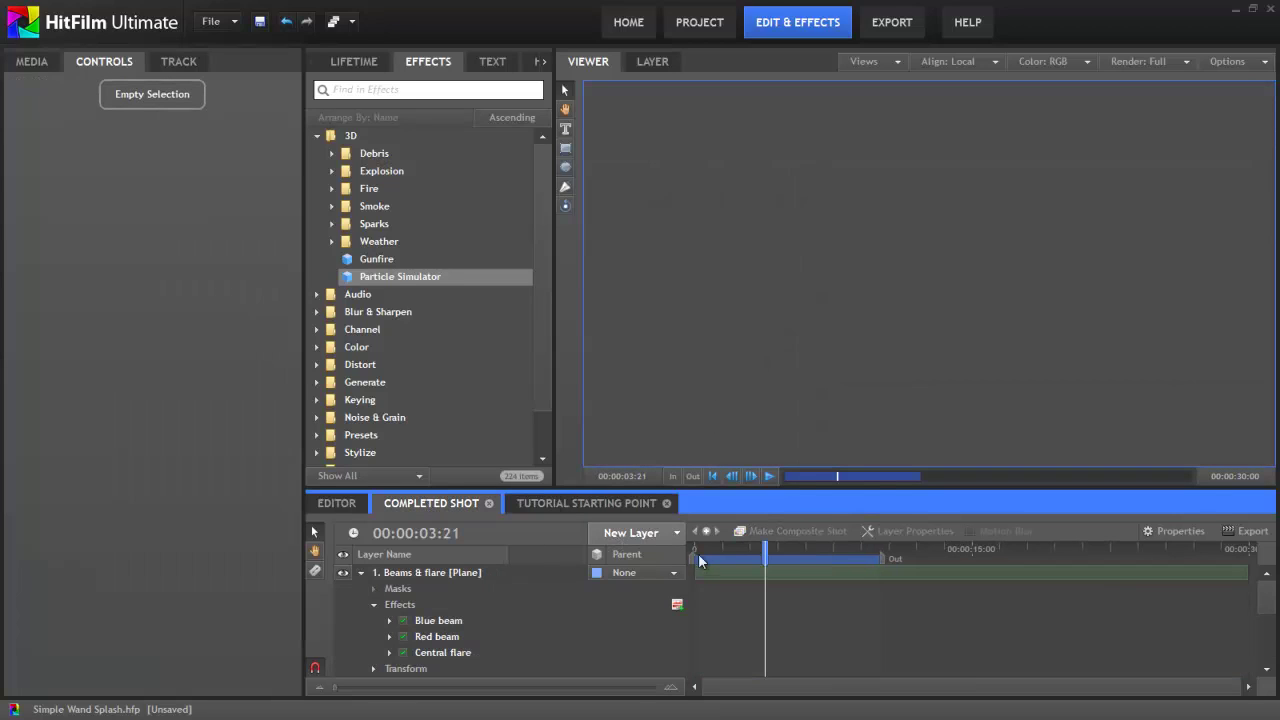
pyautogui.moveTo(697, 546); pyautogui.dragTo(752, 547)
pyautogui.click(361, 572)
pyautogui.click(437, 620)
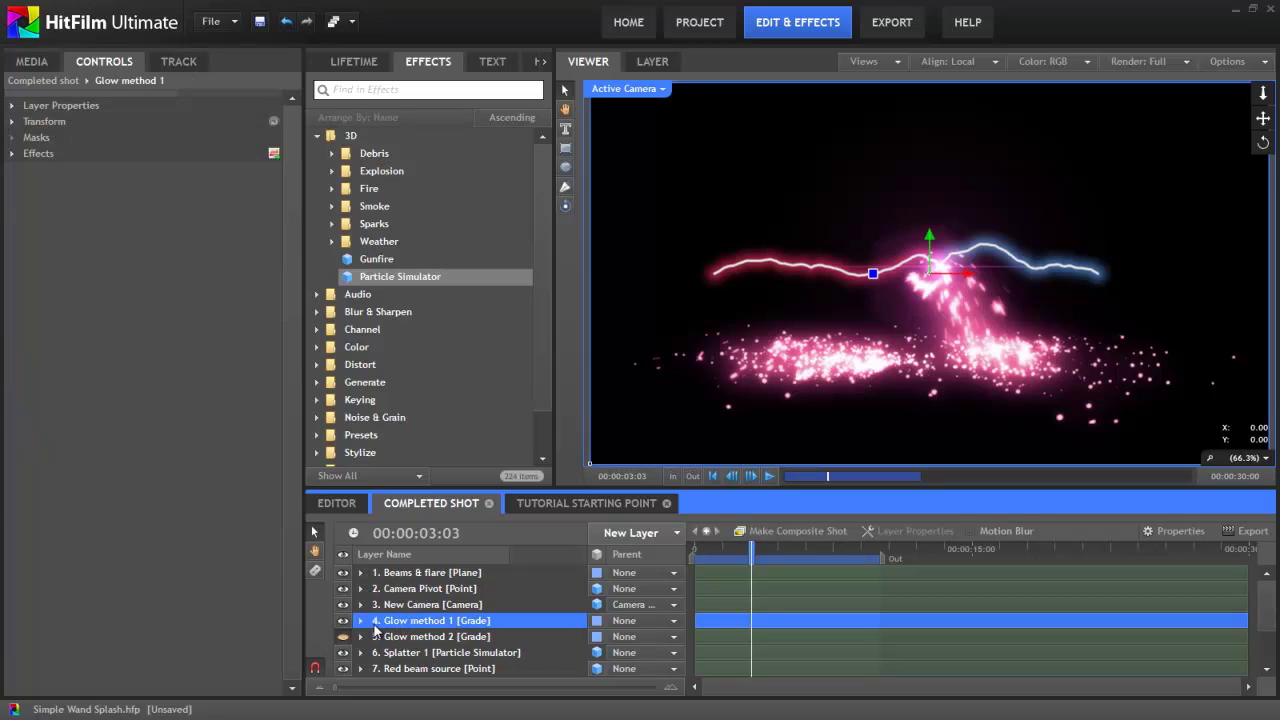
pyautogui.click(12, 155)
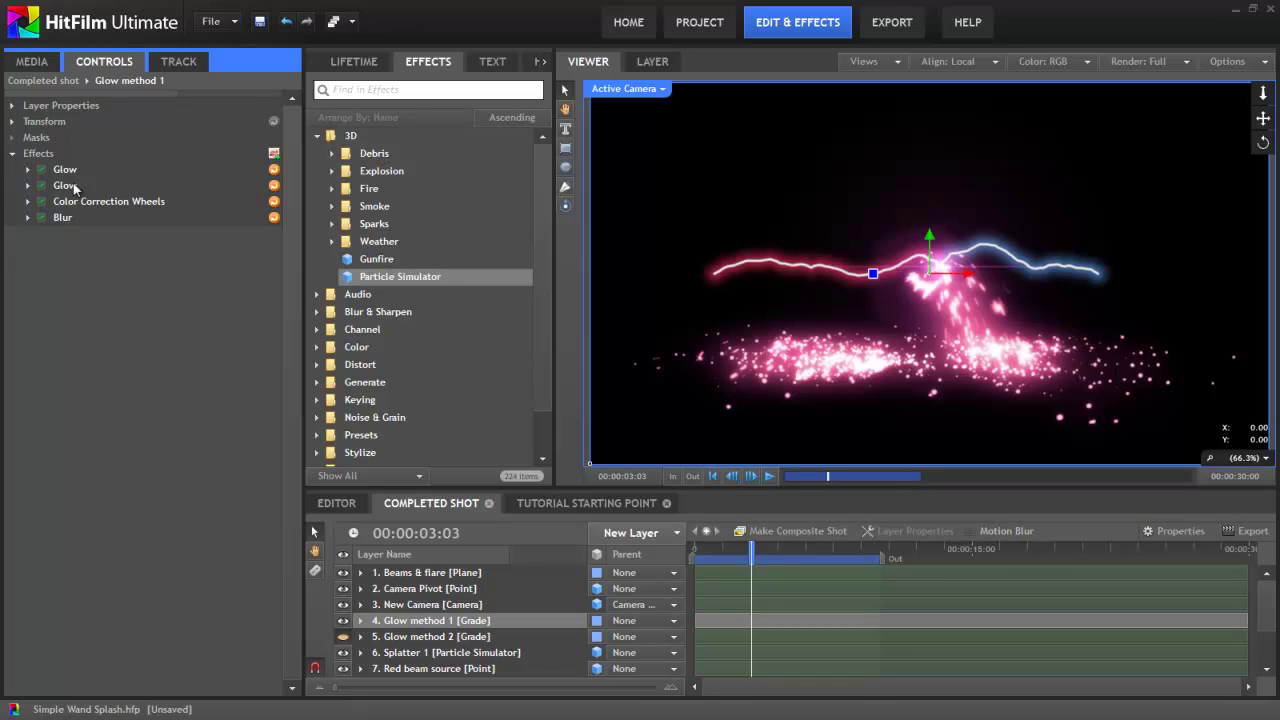
# - Toggle the two glow grades, leaving Glow method 1 visible and Glow method 2 hidden
pyautogui.click(343, 620)
pyautogui.click(343, 636)
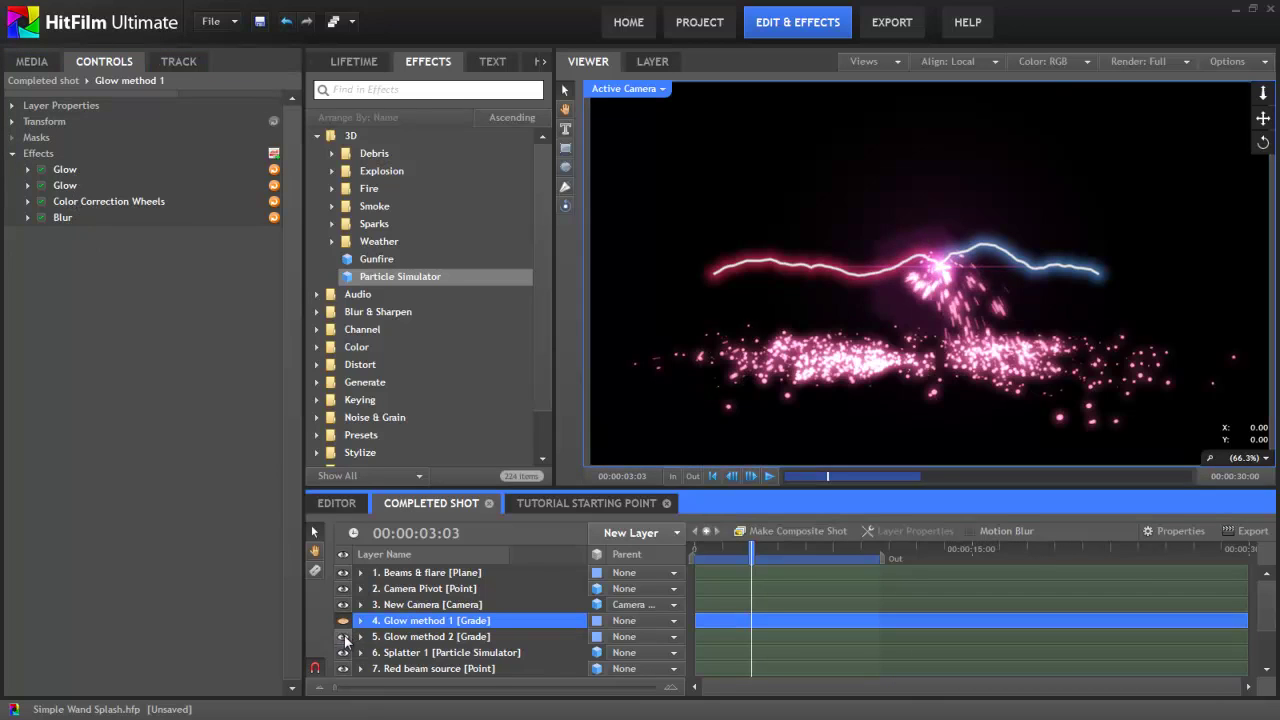
pyautogui.click(404, 638)
pyautogui.click(12, 154)
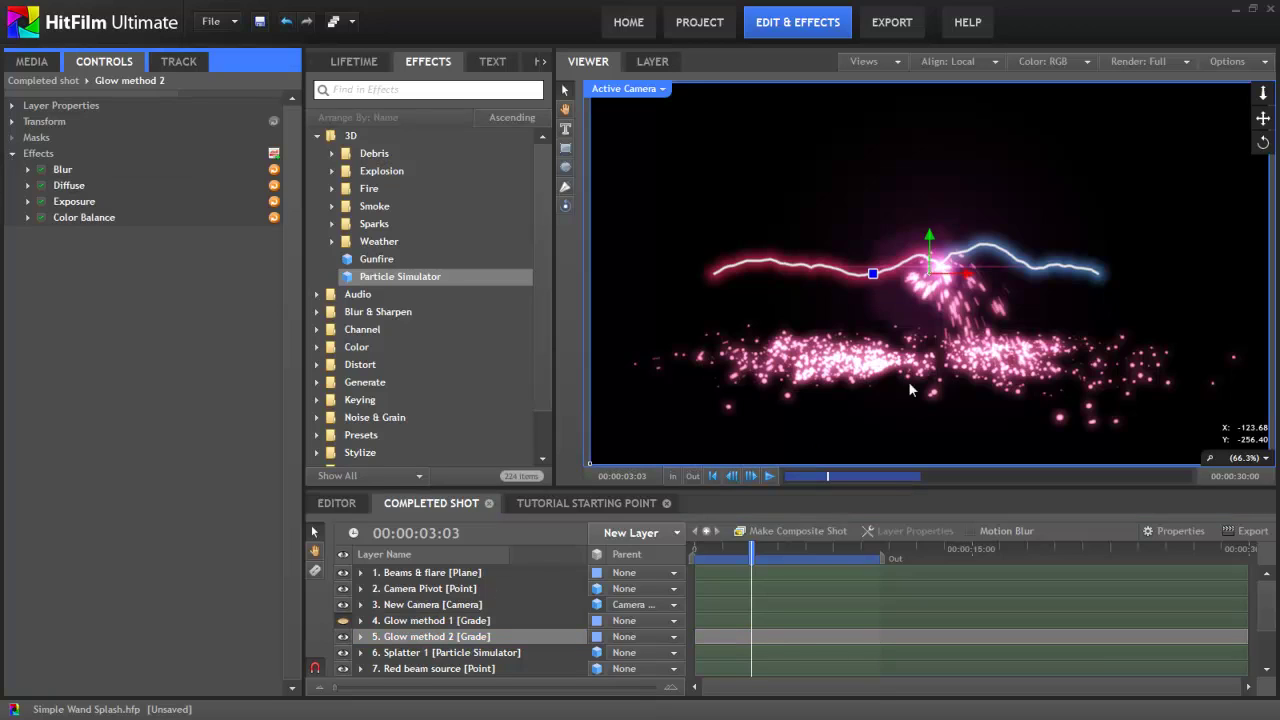
pyautogui.click(343, 636)
pyautogui.click(344, 622)
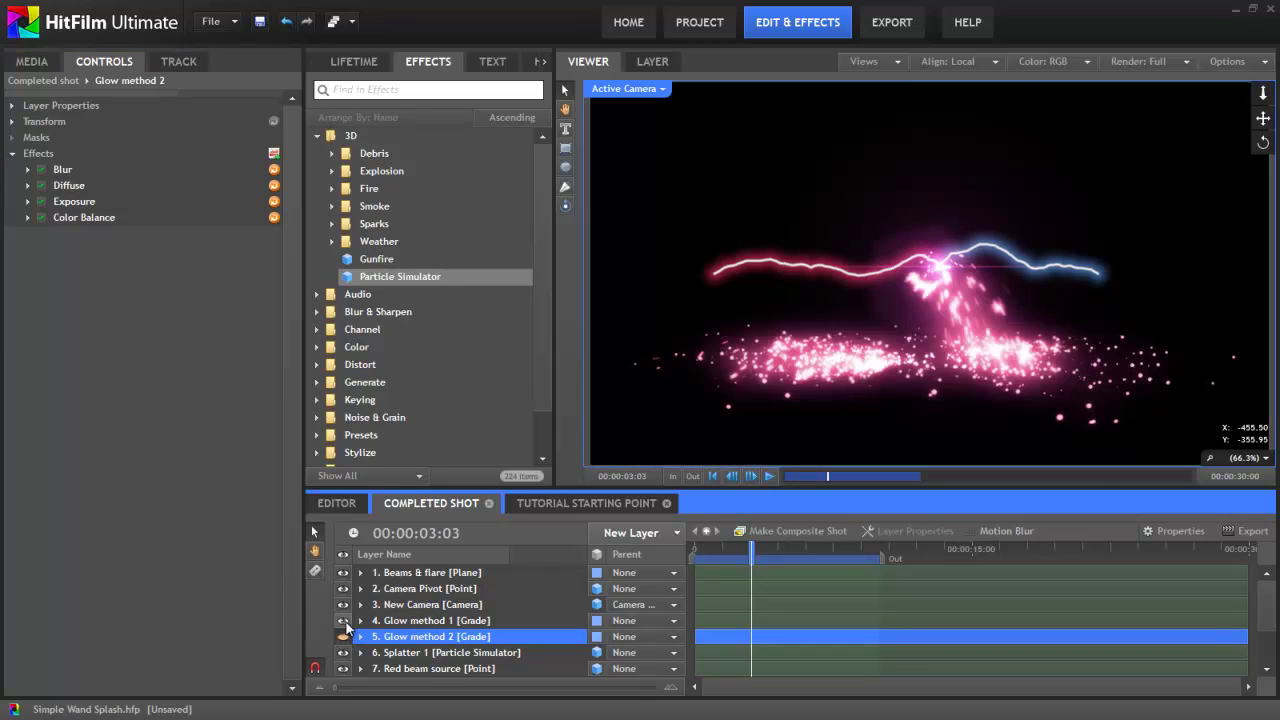
pyautogui.click(344, 621)
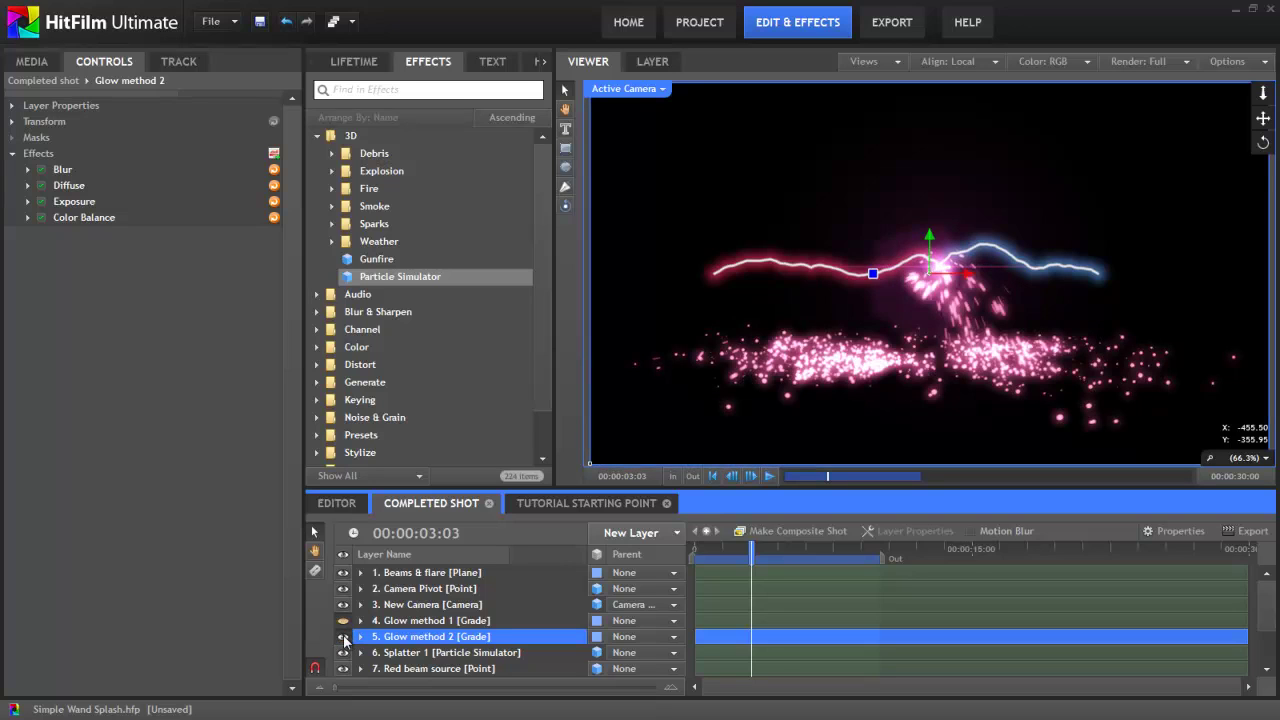
pyautogui.click(343, 636)
pyautogui.click(344, 620)
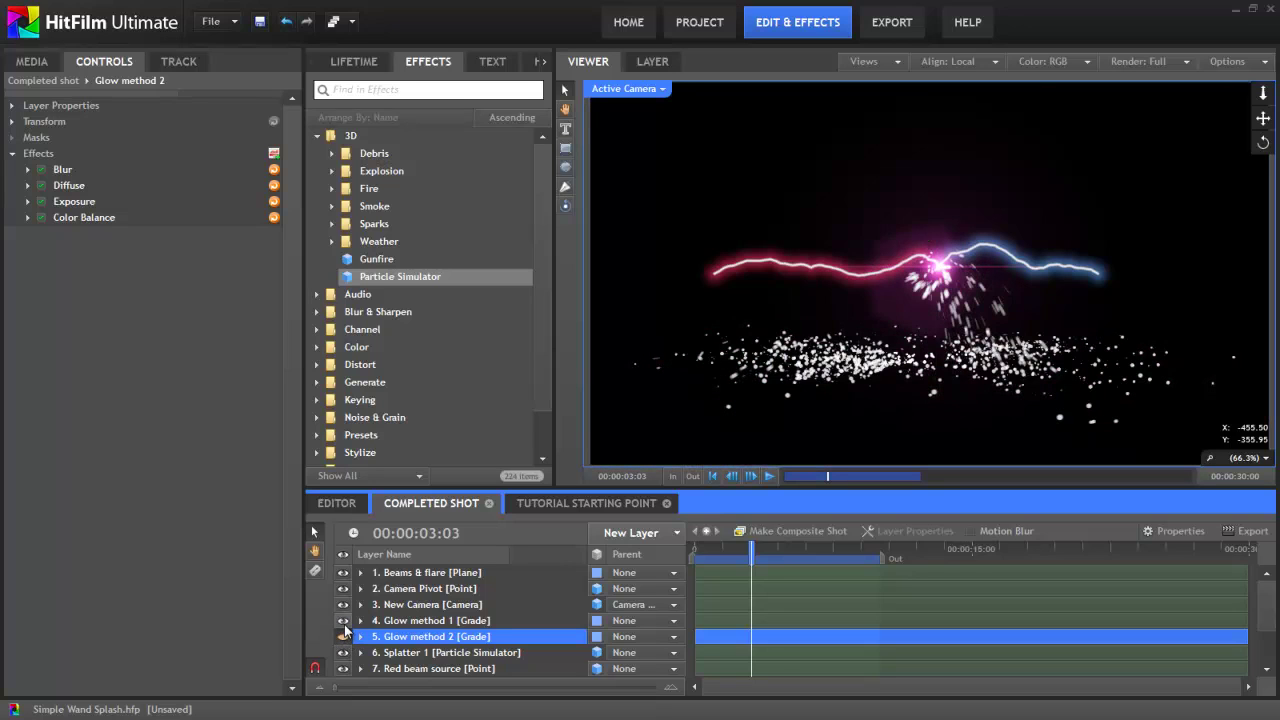
# - In Tutorial starting point, add Glow to New Grade with 0% threshold and intensity 1.6
pyautogui.click(555, 503)
pyautogui.click(396, 91)
pyautogui.write('glow')
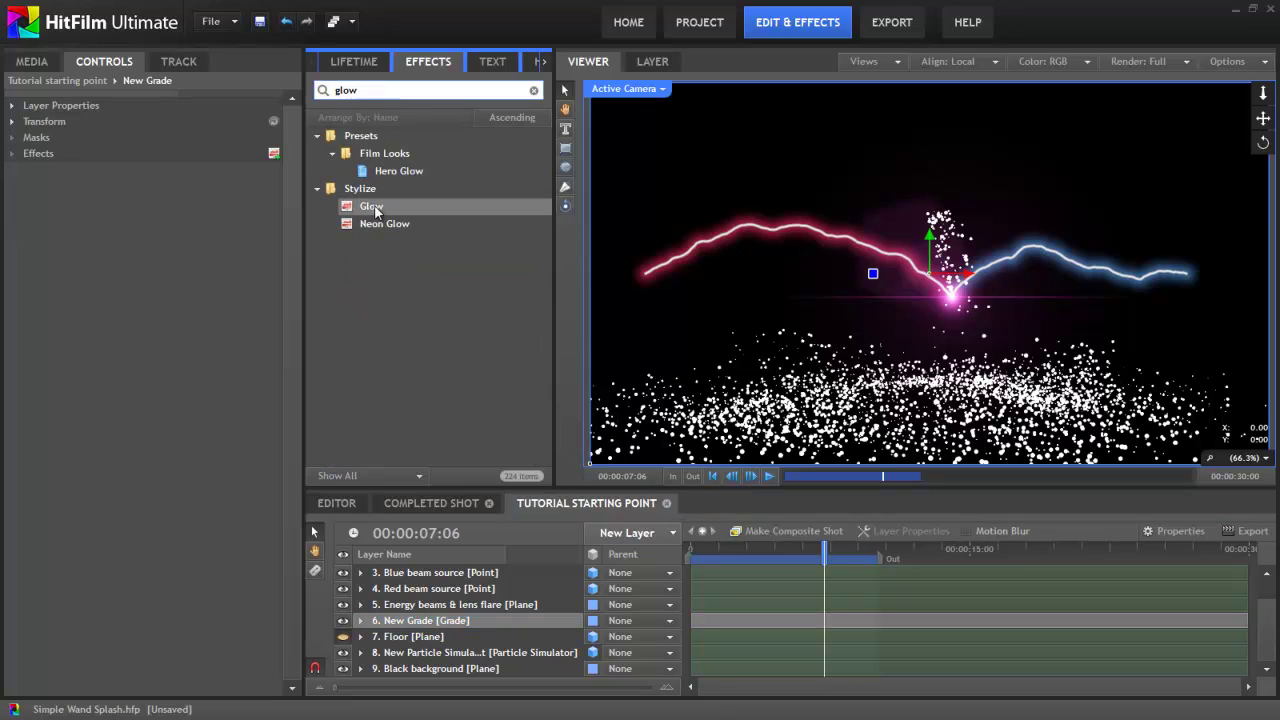
pyautogui.moveTo(375, 210); pyautogui.dragTo(213, 146)
pyautogui.click(29, 171)
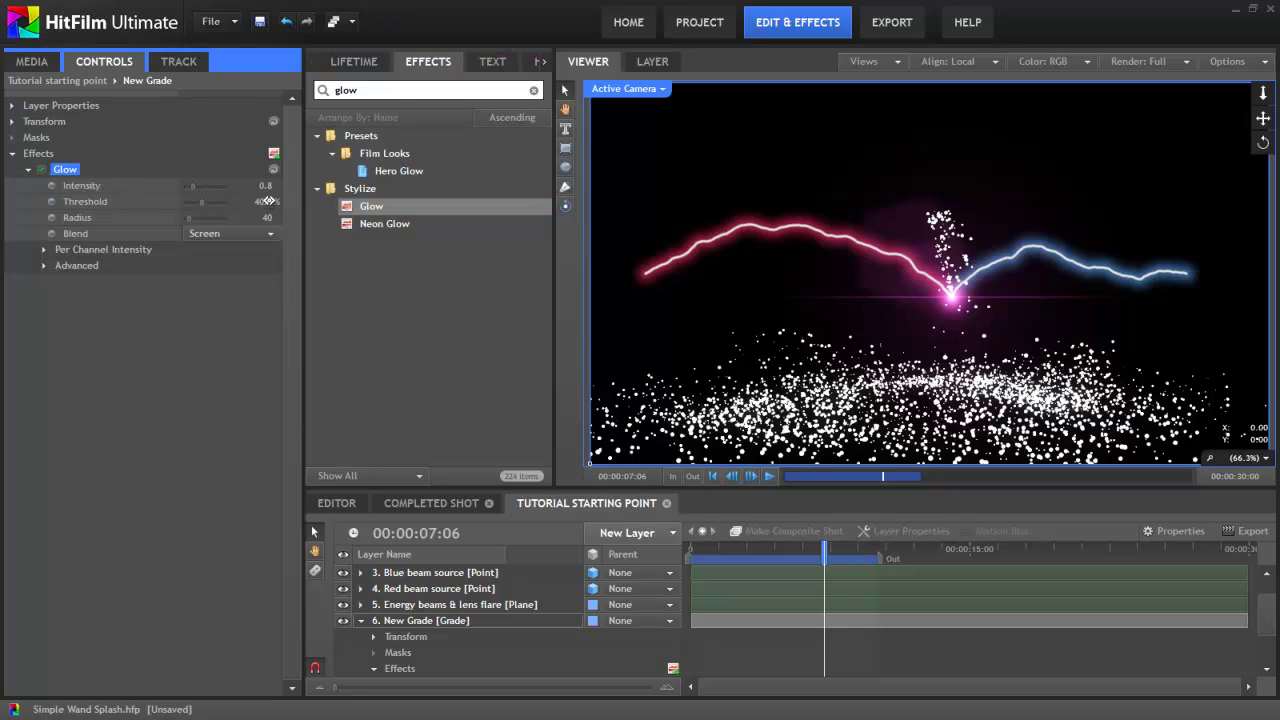
pyautogui.moveTo(268, 201); pyautogui.dragTo(138, 204)
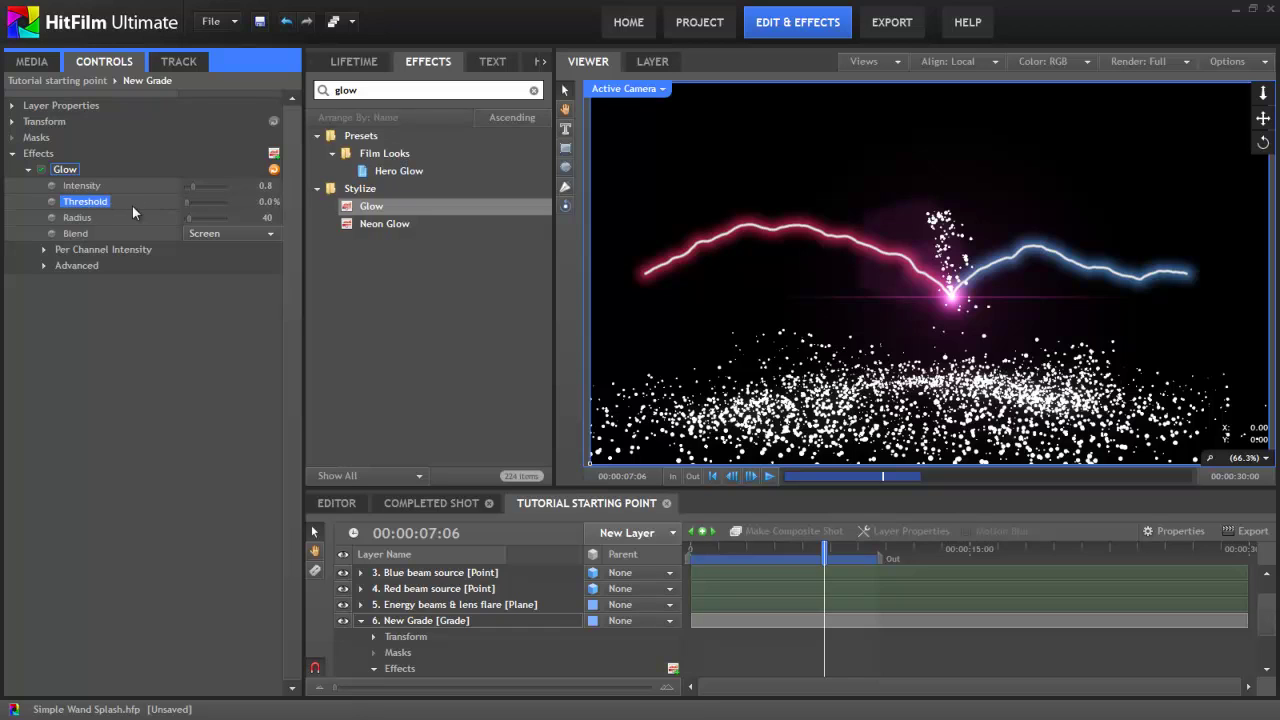
pyautogui.click(267, 186)
pyautogui.moveTo(267, 186); pyautogui.dragTo(222, 193)
pyautogui.click(70, 171)
# - Duplicate the Glow, widening its radius to 100 and setting intensity 0.9
pyautogui.hotkey('ctrl', 'd')
pyautogui.click(28, 282)
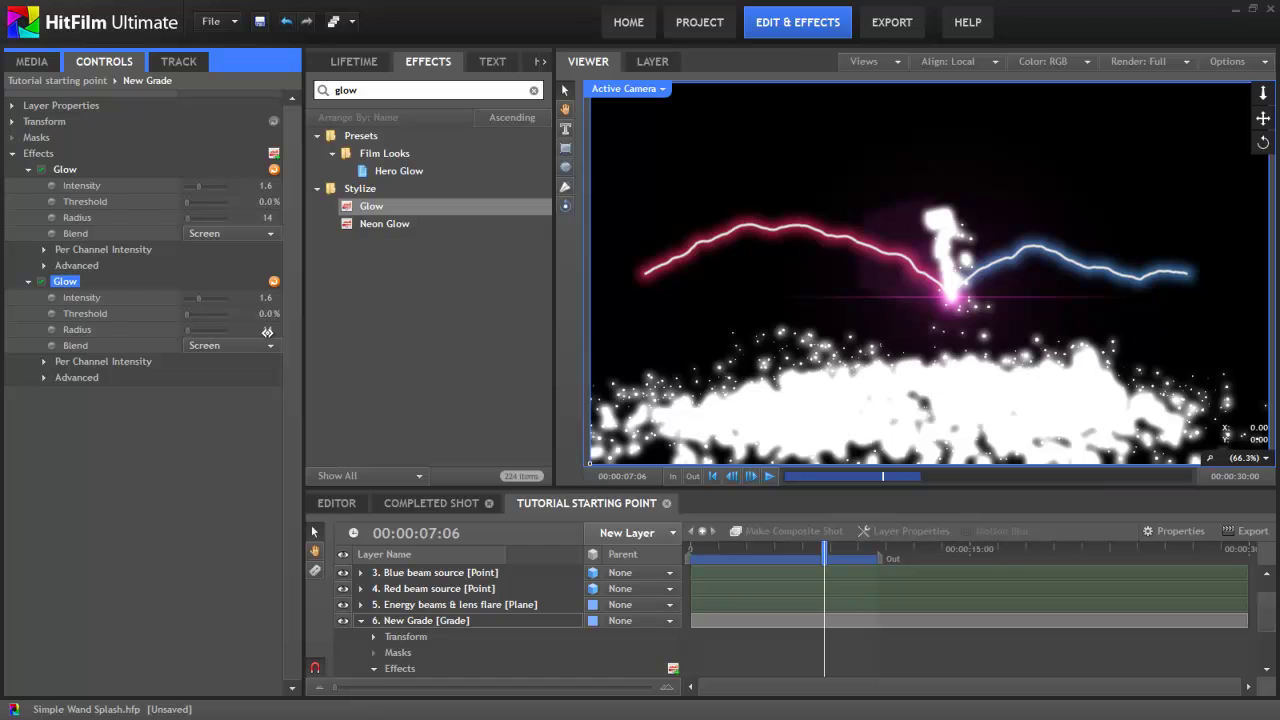
pyautogui.moveTo(268, 332); pyautogui.dragTo(331, 340)
pyautogui.moveTo(265, 298); pyautogui.dragTo(257, 298)
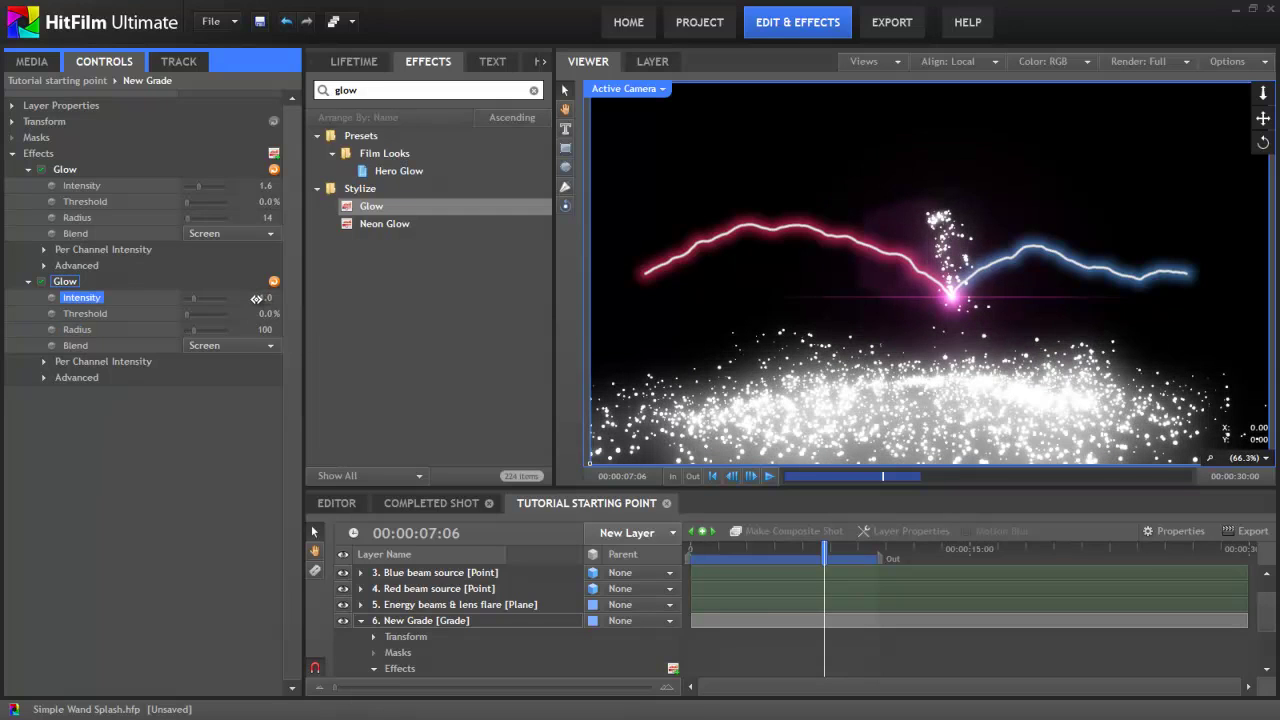
pyautogui.moveTo(256, 298); pyautogui.dragTo(255, 298)
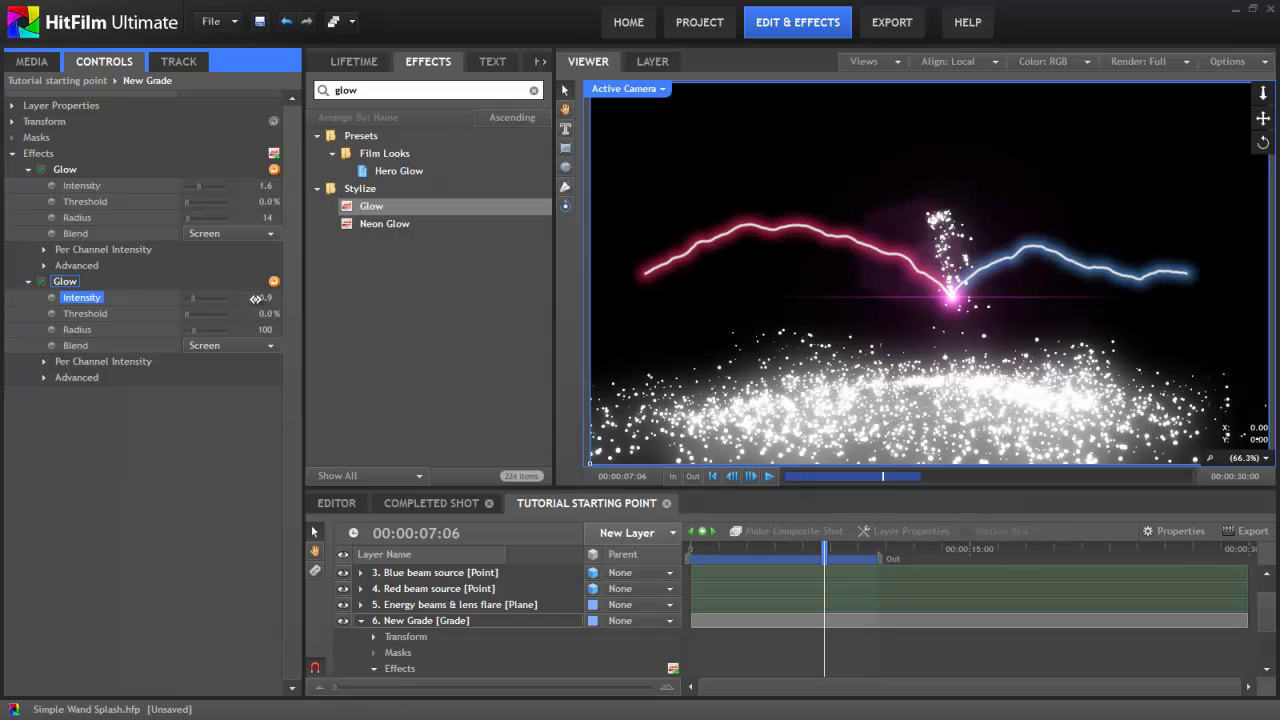
# - Add a third Glow duplicate with radius 153 and intensity 0.5
pyautogui.hotkey('ctrl', 'd')
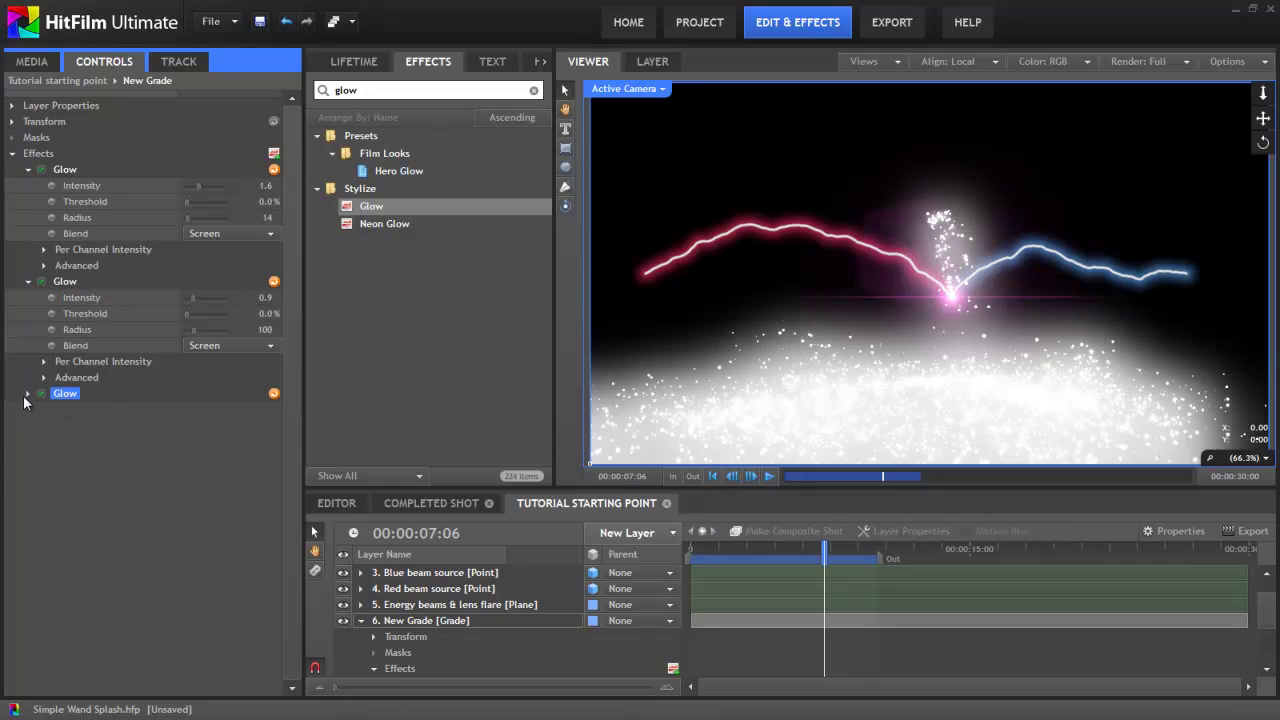
pyautogui.click(28, 394)
pyautogui.moveTo(260, 441); pyautogui.dragTo(270, 409)
pyautogui.moveTo(776, 548); pyautogui.dragTo(801, 549)
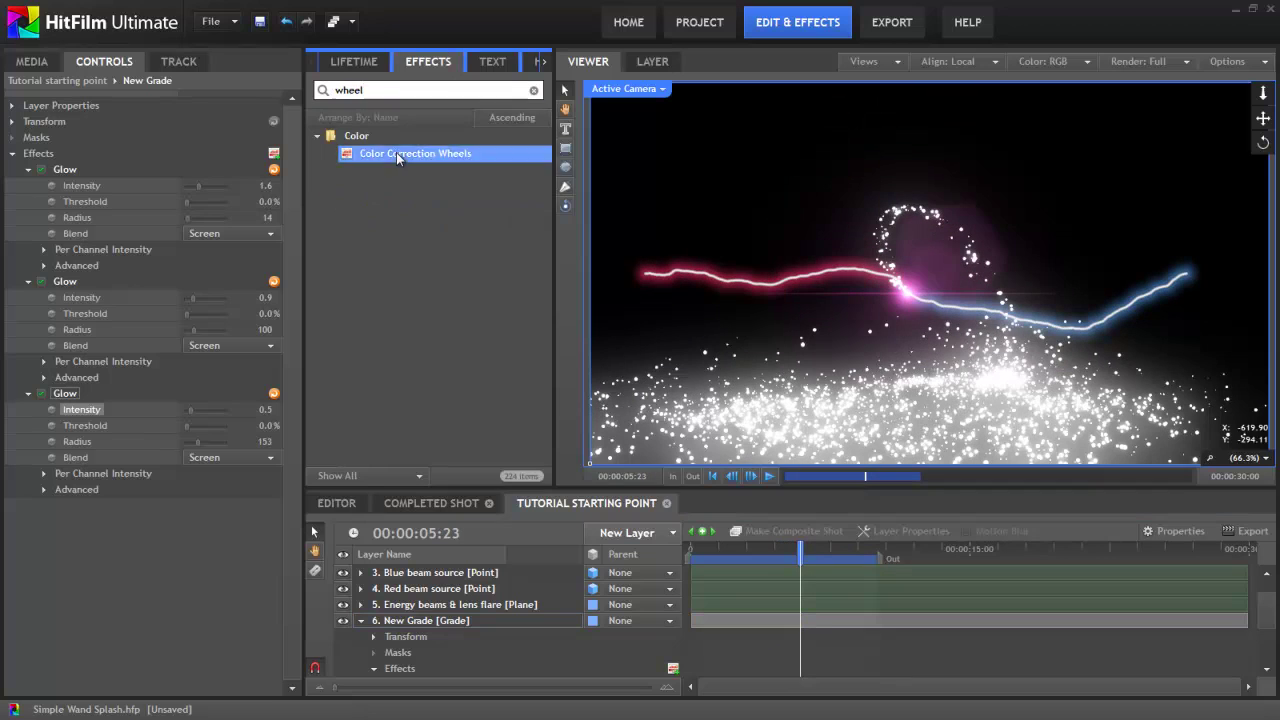
# - Add Color Correction Wheels to New Grade and push the wheels toward pink and purple
pyautogui.moveTo(396, 152); pyautogui.dragTo(50, 442)
pyautogui.click(27, 510)
pyautogui.scroll(-3, 55, 487)
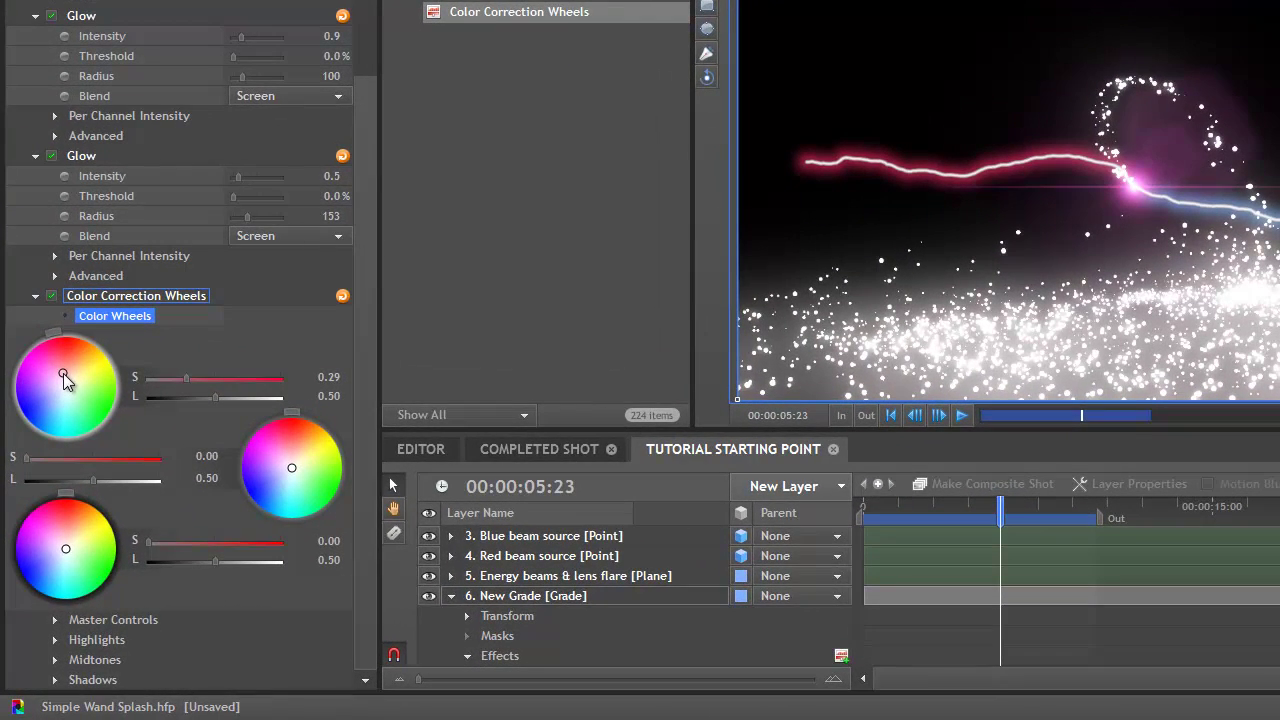
pyautogui.moveTo(63, 373); pyautogui.dragTo(65, 368)
pyautogui.moveTo(288, 482); pyautogui.dragTo(273, 429)
pyautogui.moveTo(65, 548); pyautogui.dragTo(41, 531)
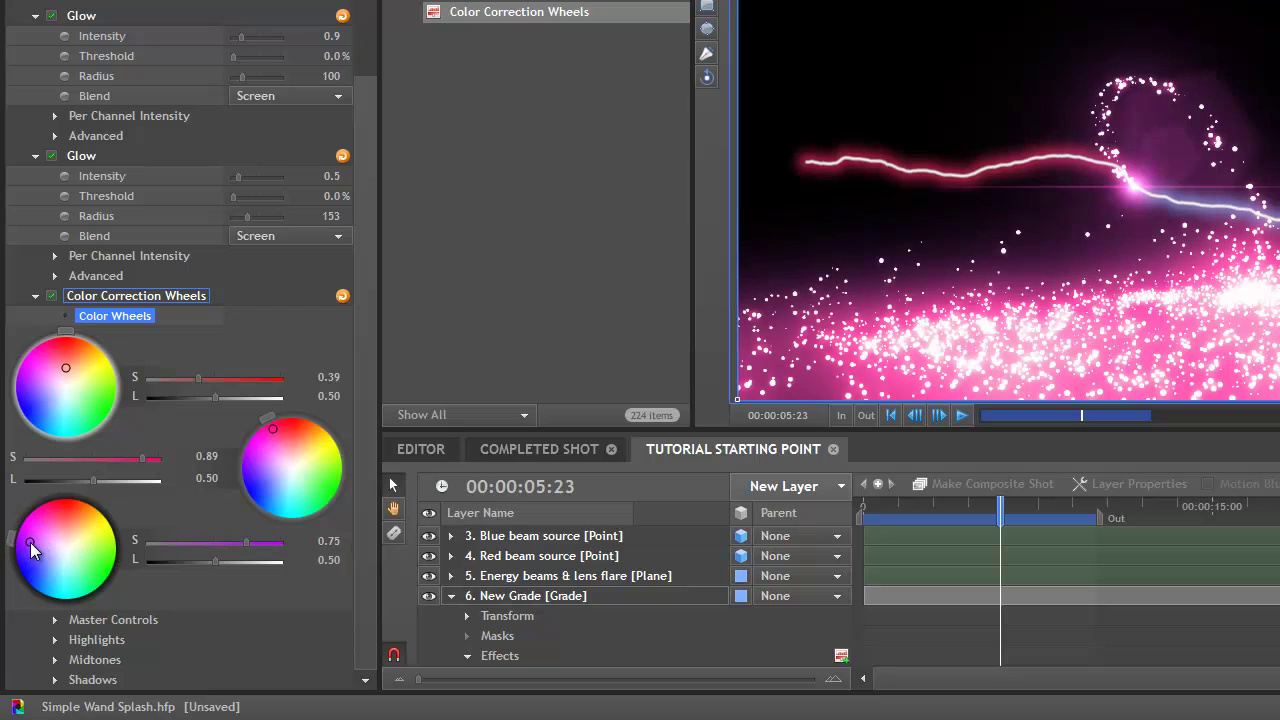
pyautogui.moveTo(866, 506); pyautogui.dragTo(1038, 506)
pyautogui.click(953, 506)
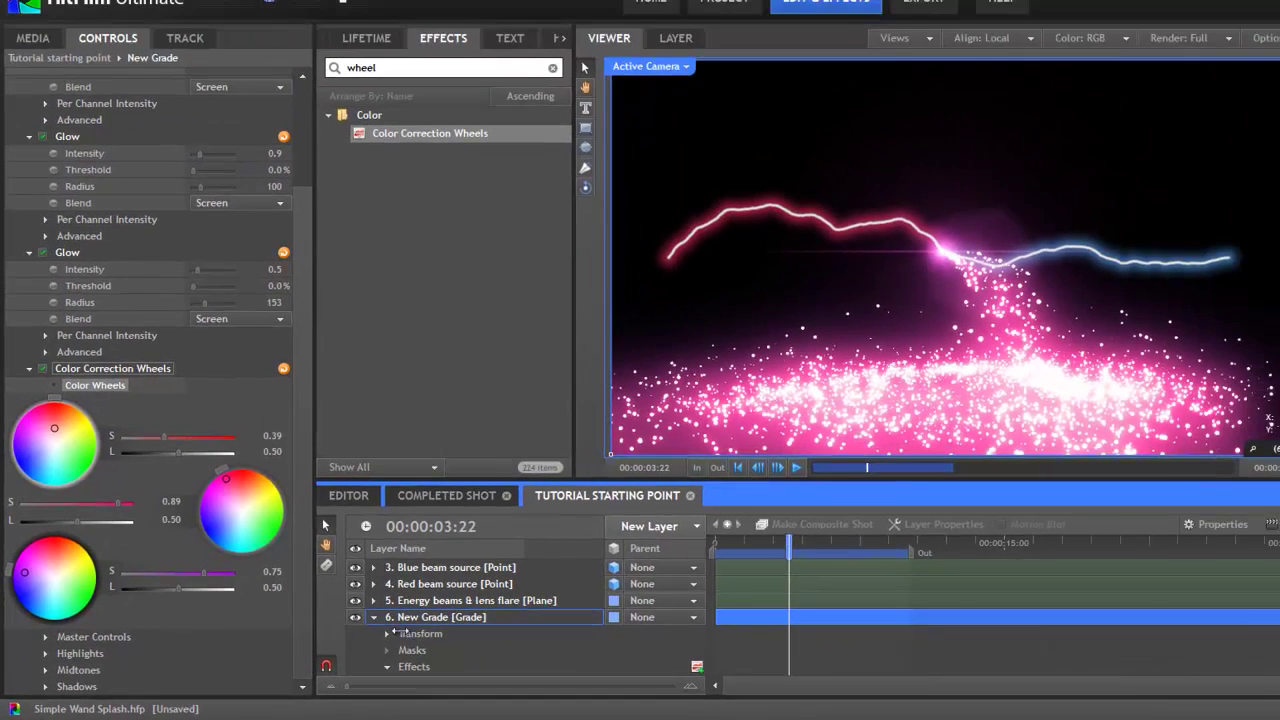
pyautogui.scroll(-3, 424, 628)
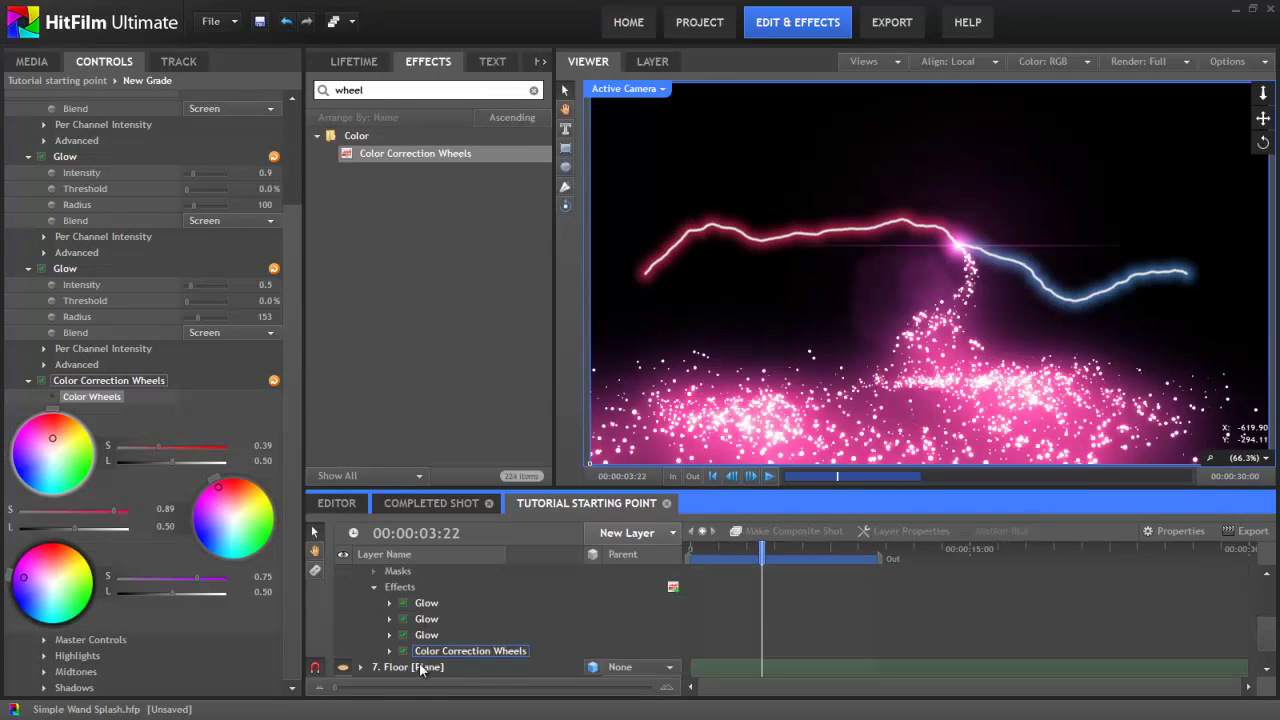
# - Select New Particle Simulator and open its particle system's Lifetime properties
pyautogui.scroll(-1, 421, 670)
pyautogui.click(421, 654)
pyautogui.click(12, 169)
pyautogui.click(26, 186)
pyautogui.click(44, 250)
pyautogui.click(82, 267)
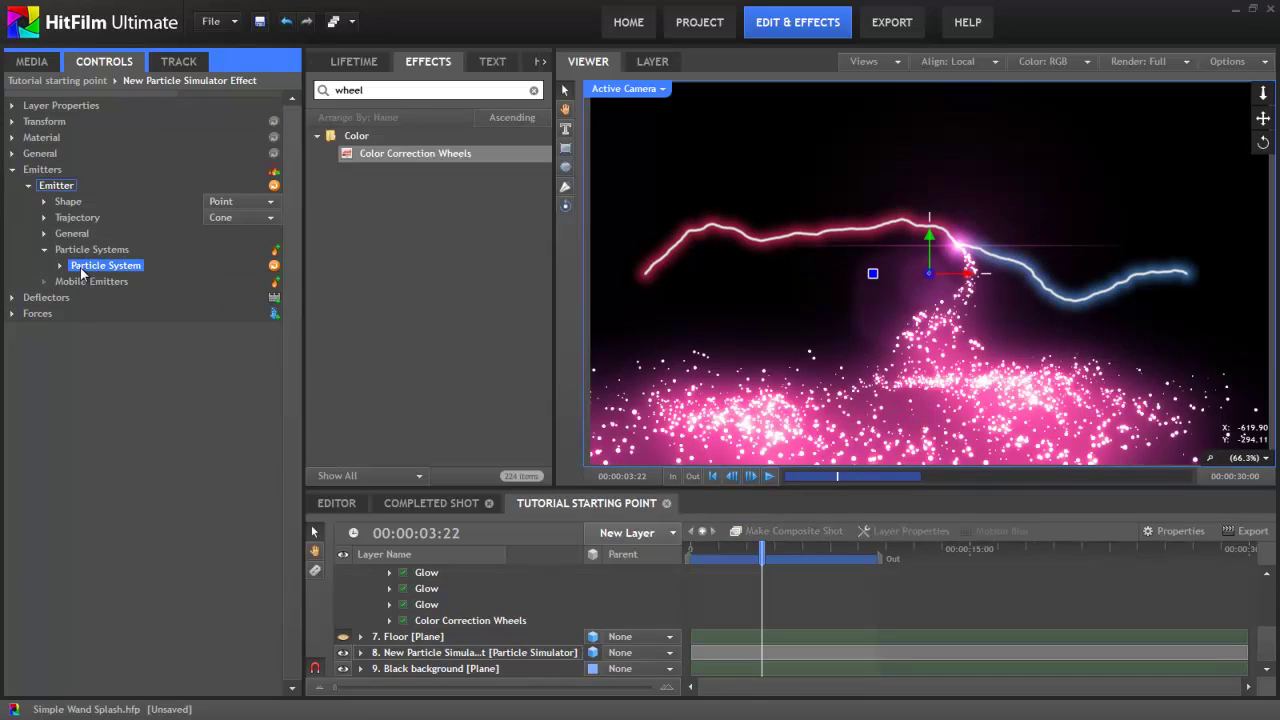
pyautogui.click(355, 62)
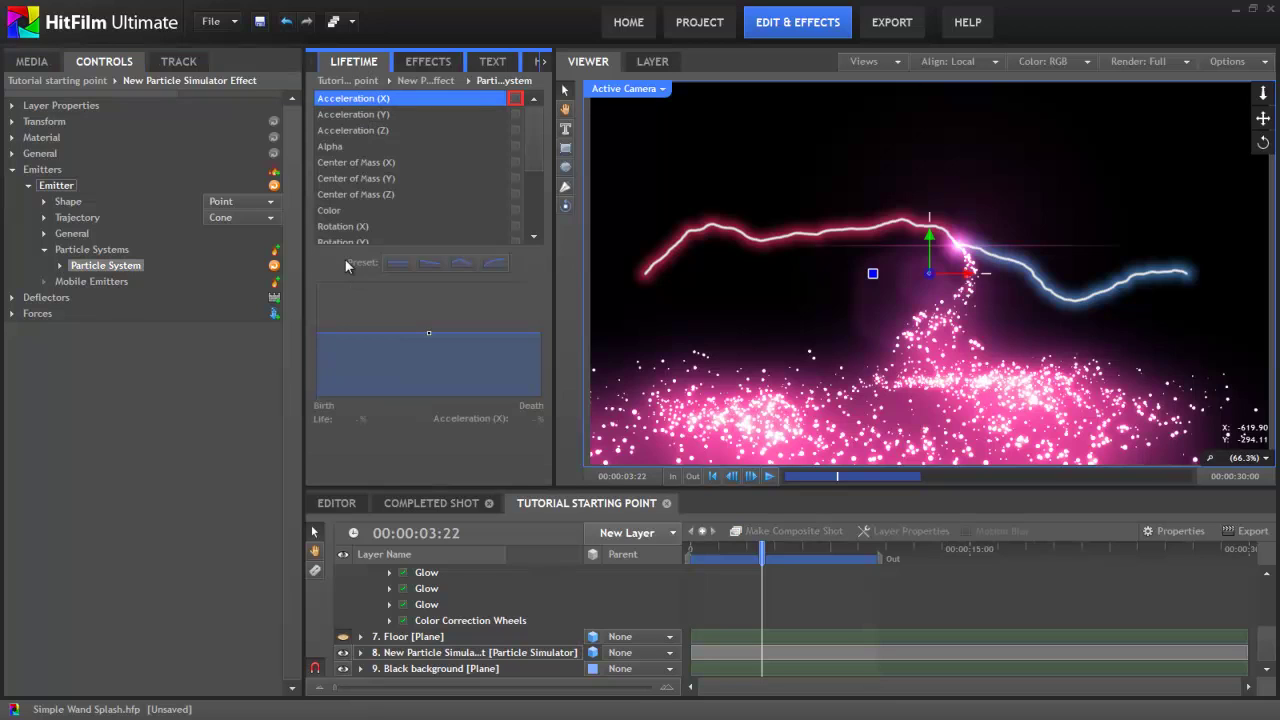
# - Set Alpha over lifetime to a Gradient with a black stop near 69% so particles fade
pyautogui.click(333, 146)
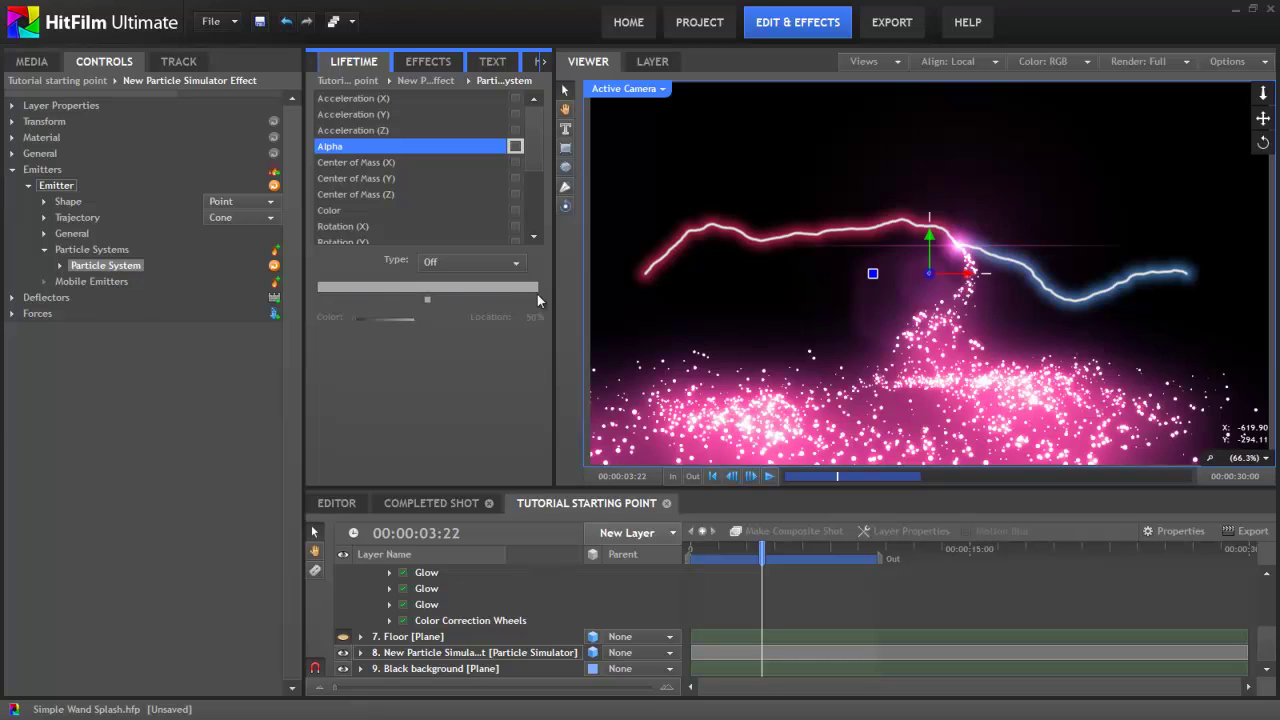
pyautogui.click(470, 262)
pyautogui.click(435, 278)
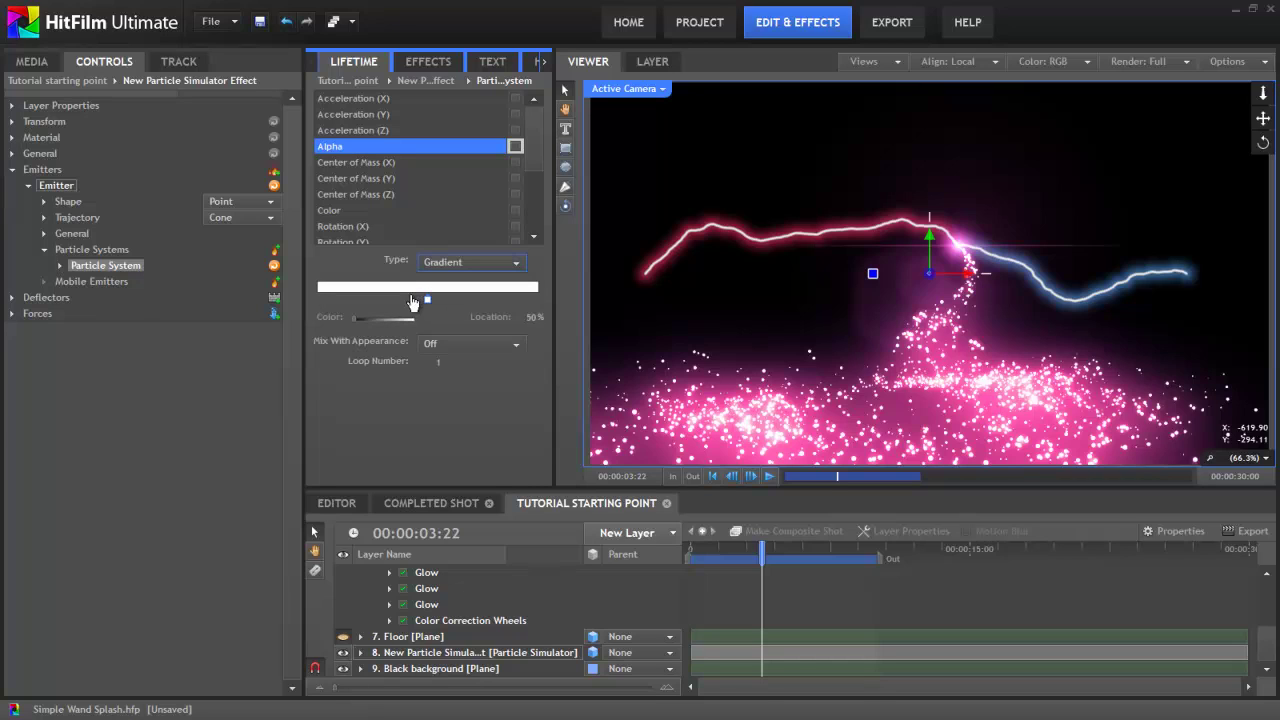
pyautogui.click(500, 299)
pyautogui.moveTo(500, 300); pyautogui.dragTo(536, 301)
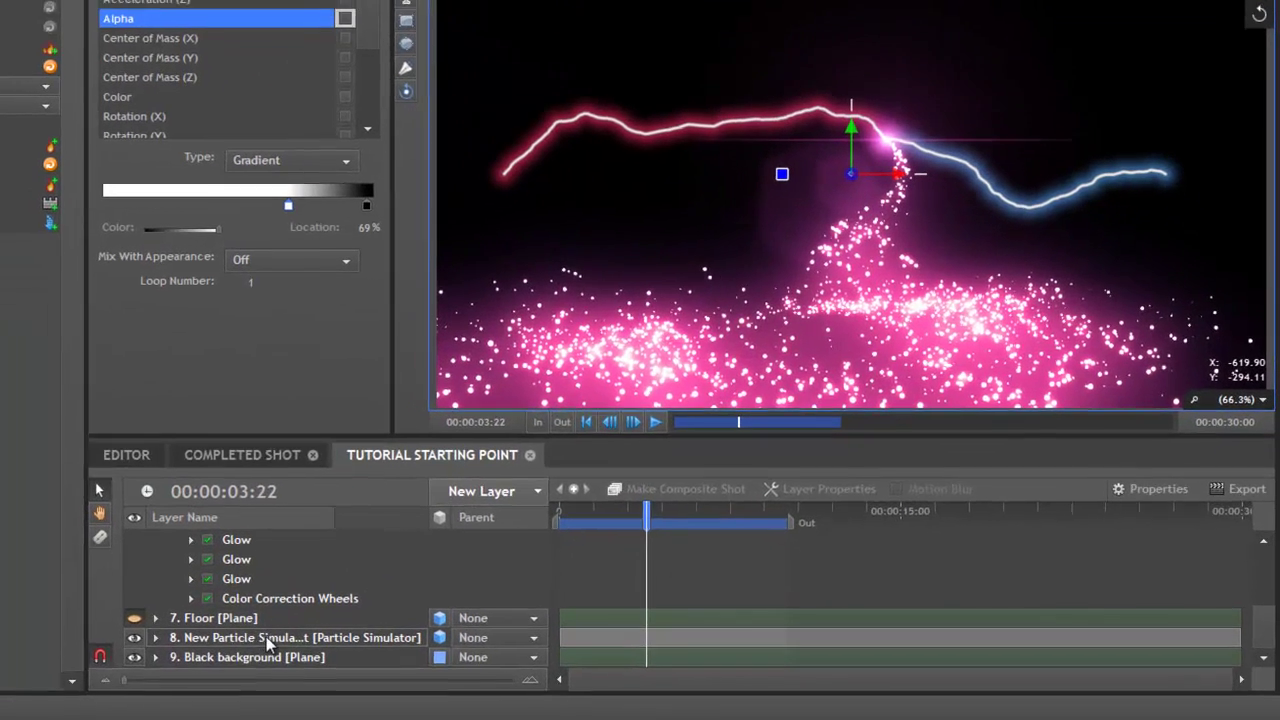
# - Enable composition motion blur, preview it, and add the Camera rotator point layer
pyautogui.click(266, 637)
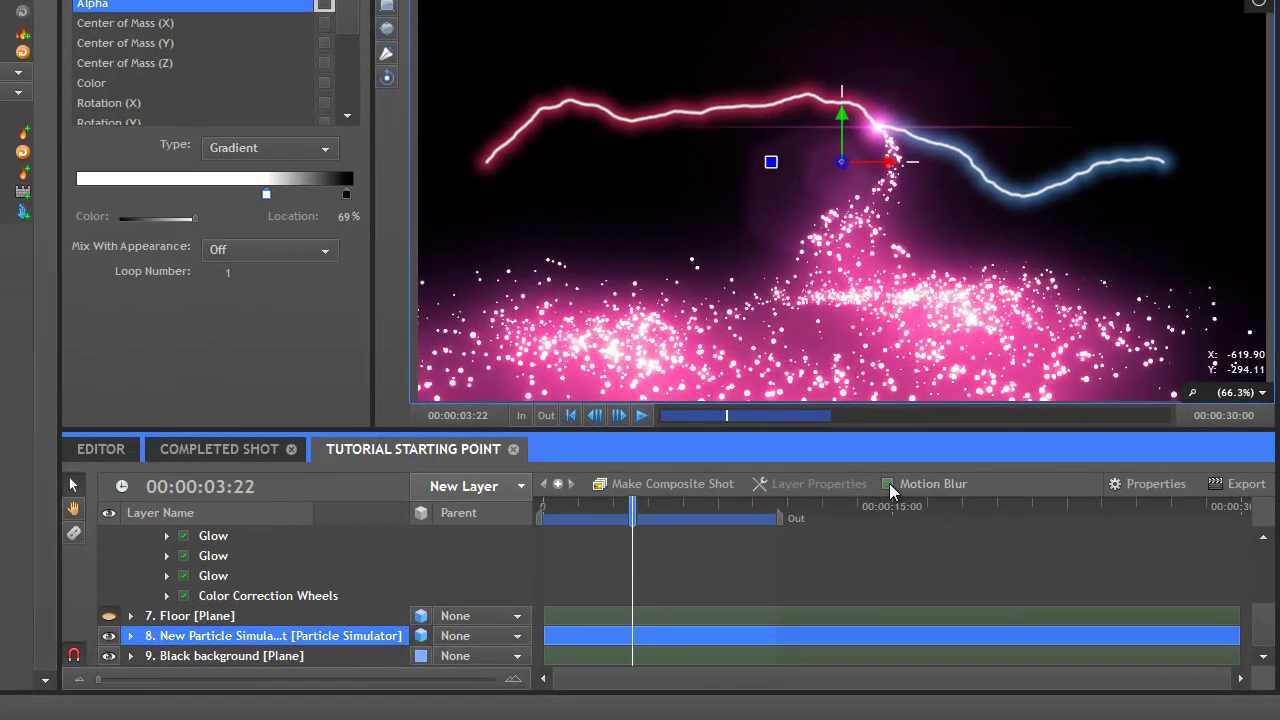
pyautogui.click(886, 485)
pyautogui.moveTo(544, 508); pyautogui.dragTo(595, 518)
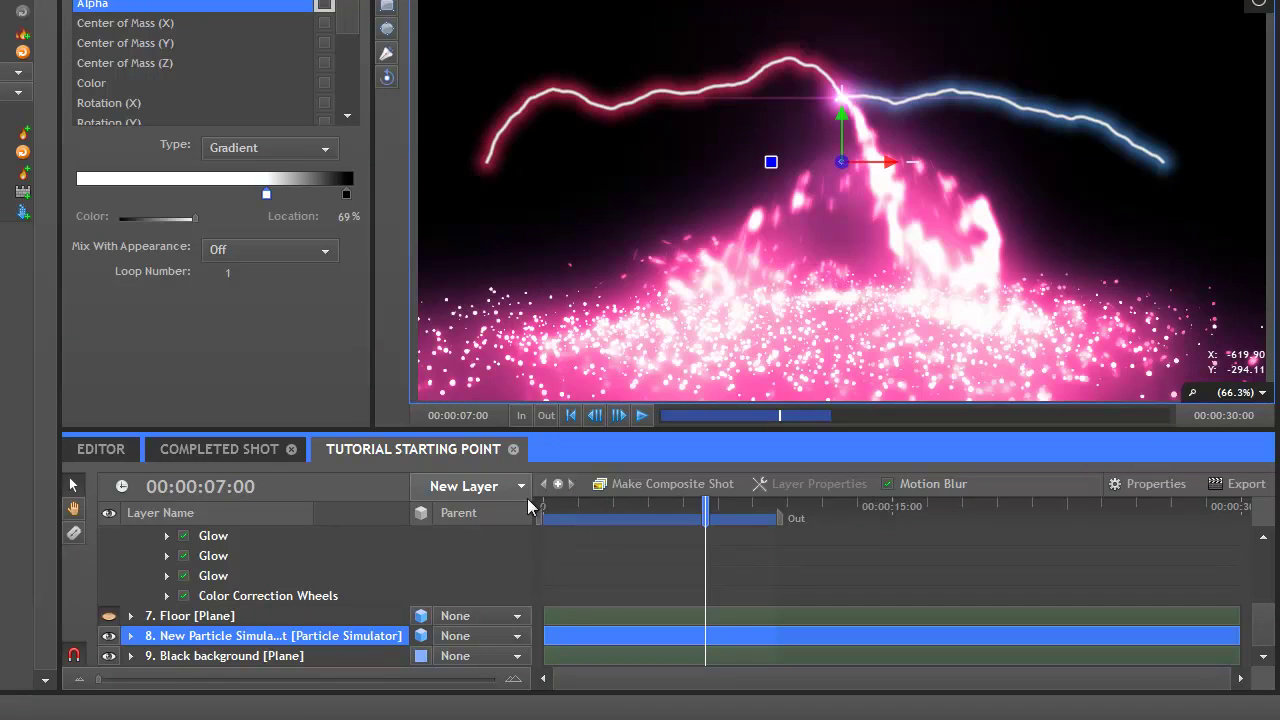
pyautogui.click(521, 486)
pyautogui.click(463, 451)
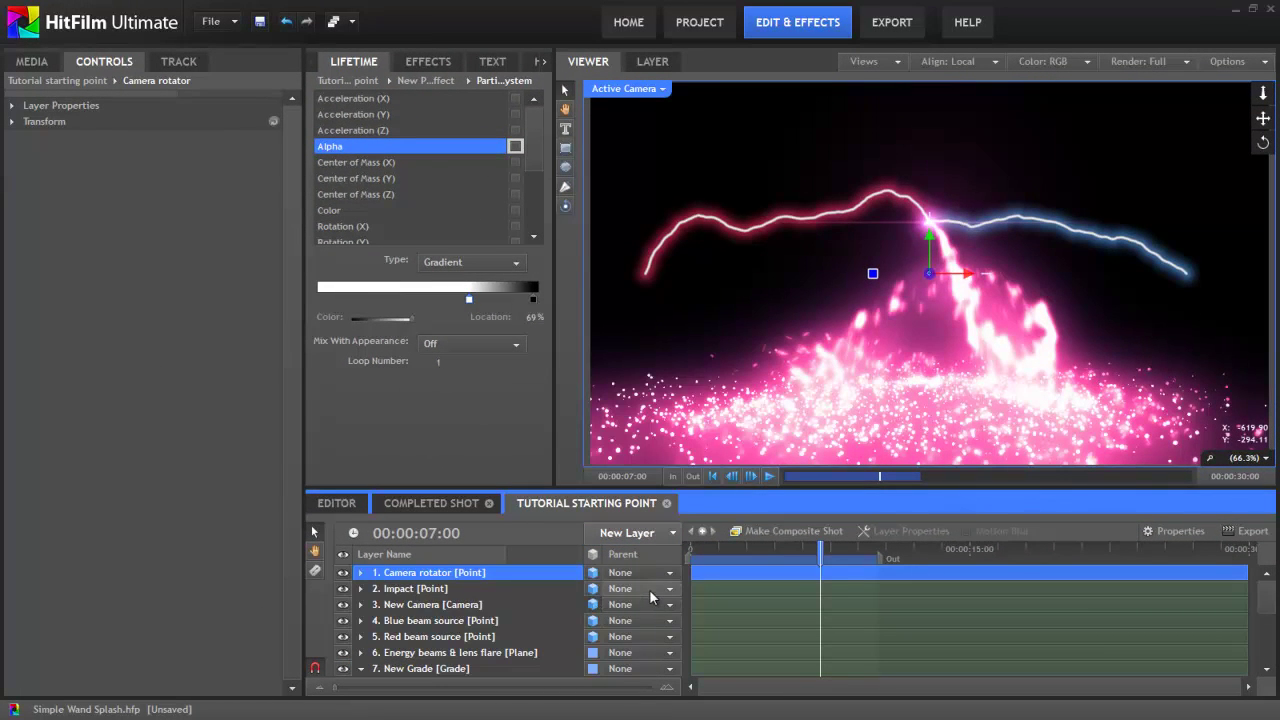
# - Keyframe Camera rotator's Y rotation from 0:00 to added revolutions at the shot's end
pyautogui.press('Home')
pyautogui.click(361, 572)
pyautogui.click(373, 589)
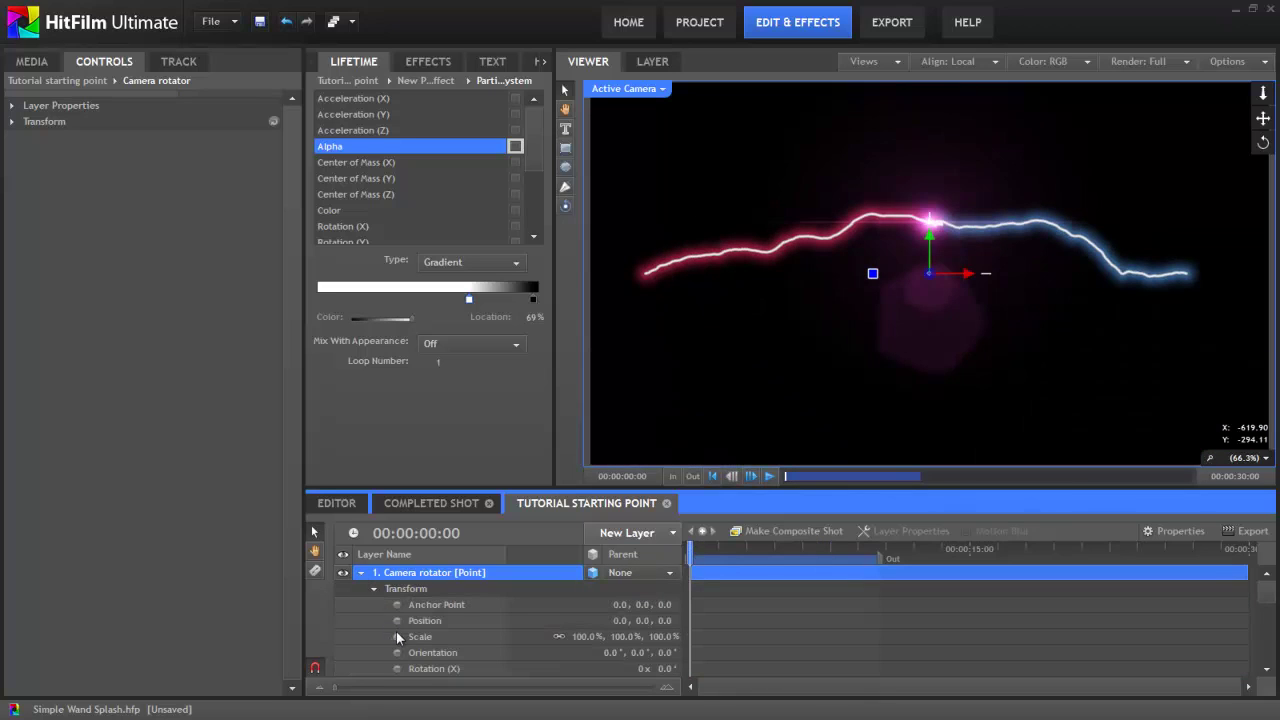
pyautogui.scroll(-2, 400, 645)
pyautogui.press('End')
pyautogui.click(642, 644)
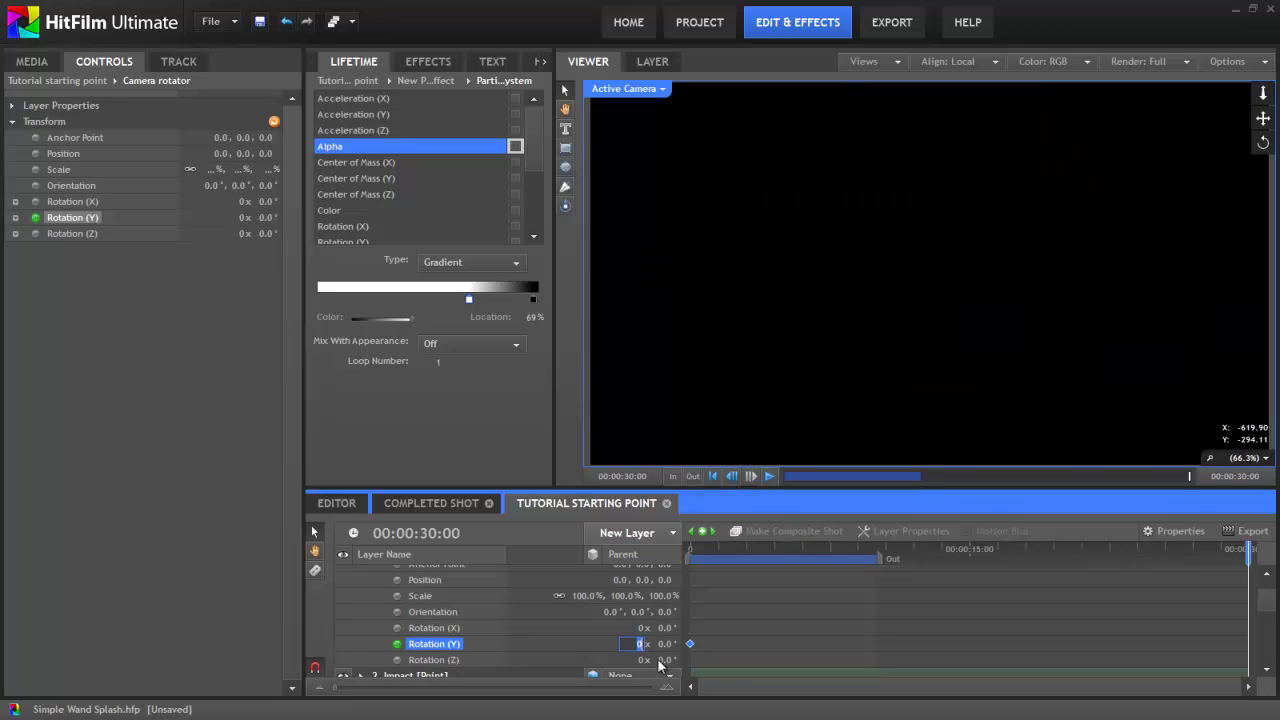
pyautogui.press('Home')
# - Parent New Camera to the Camera rotator layer
pyautogui.scroll(-4, 450, 620)
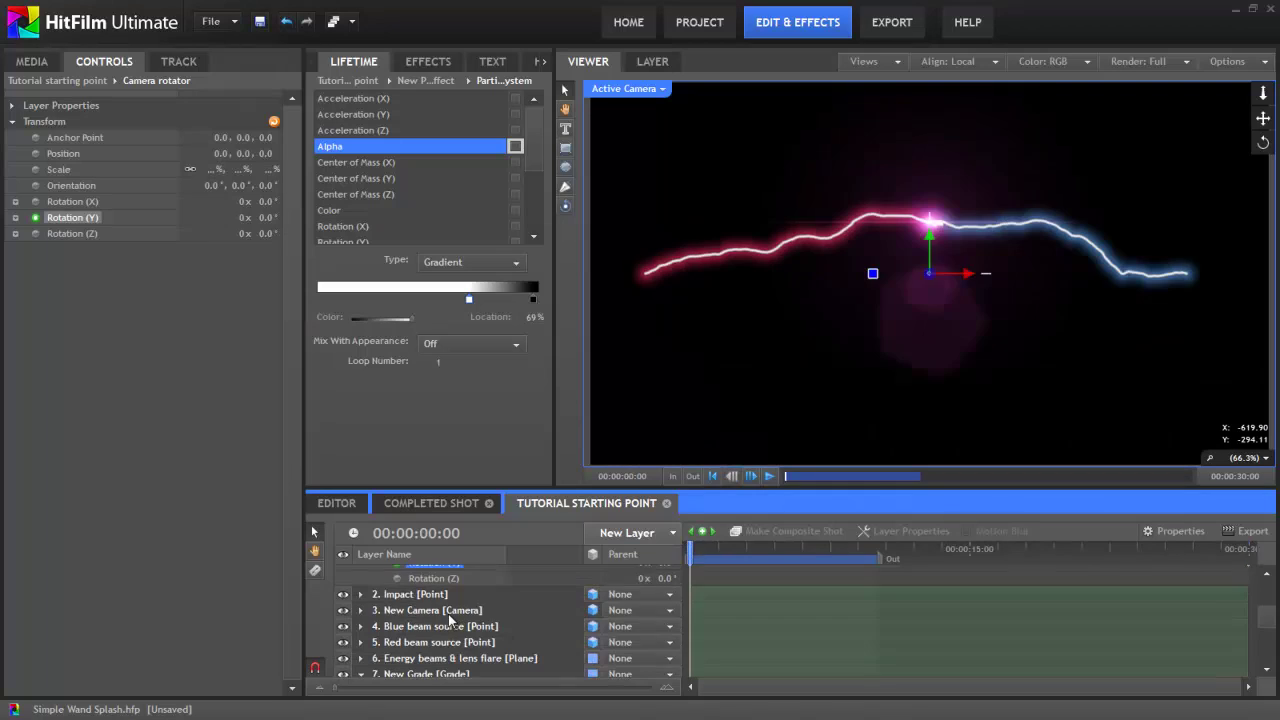
pyautogui.click(452, 610)
pyautogui.click(640, 610)
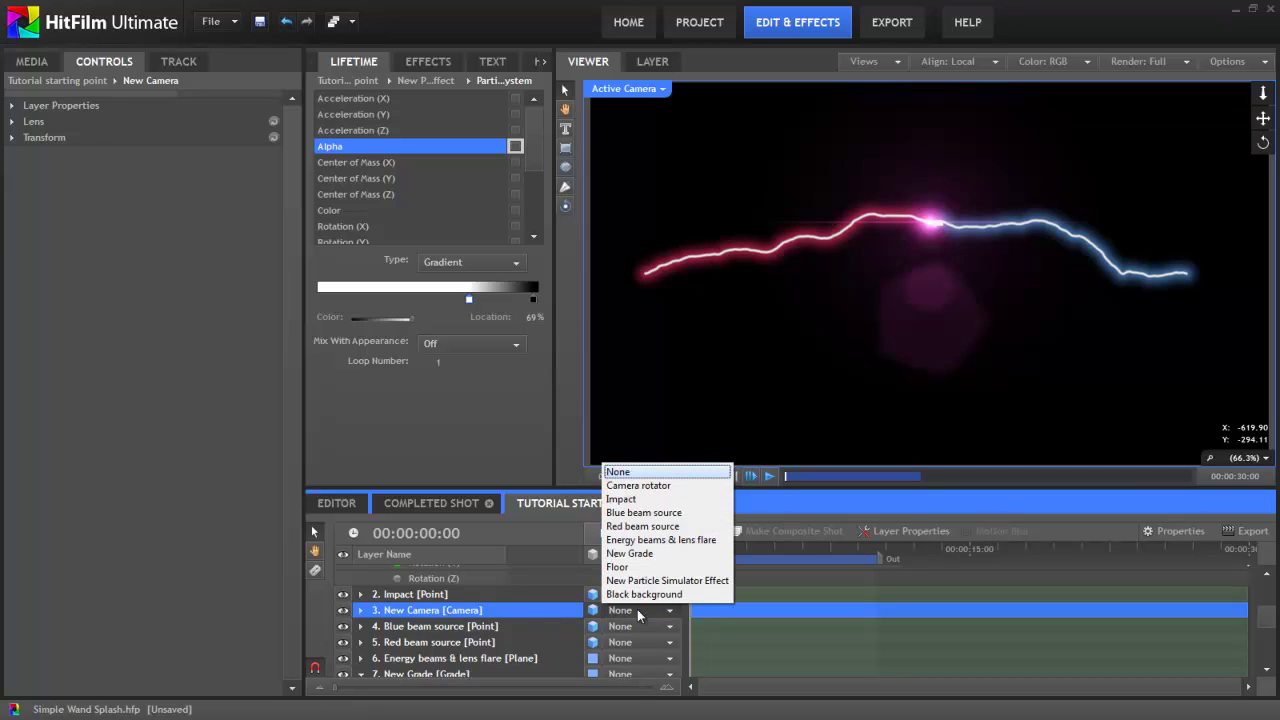
pyautogui.click(637, 488)
pyautogui.click(690, 553)
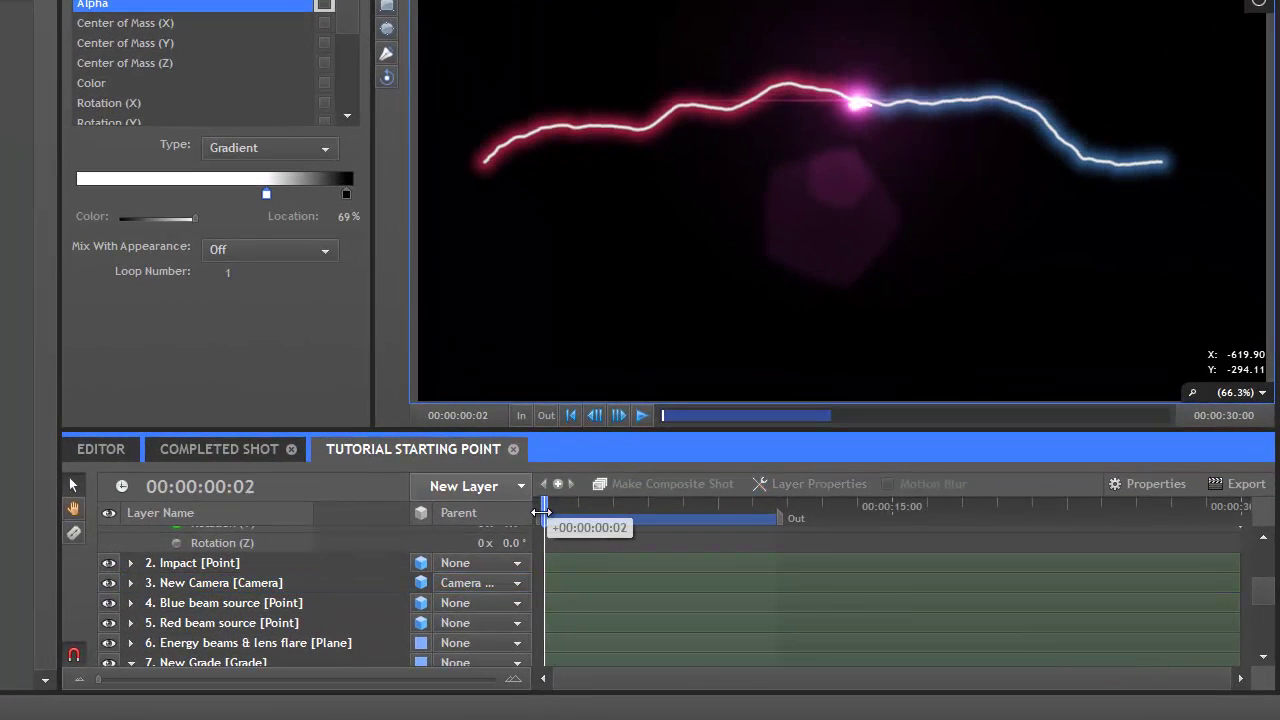